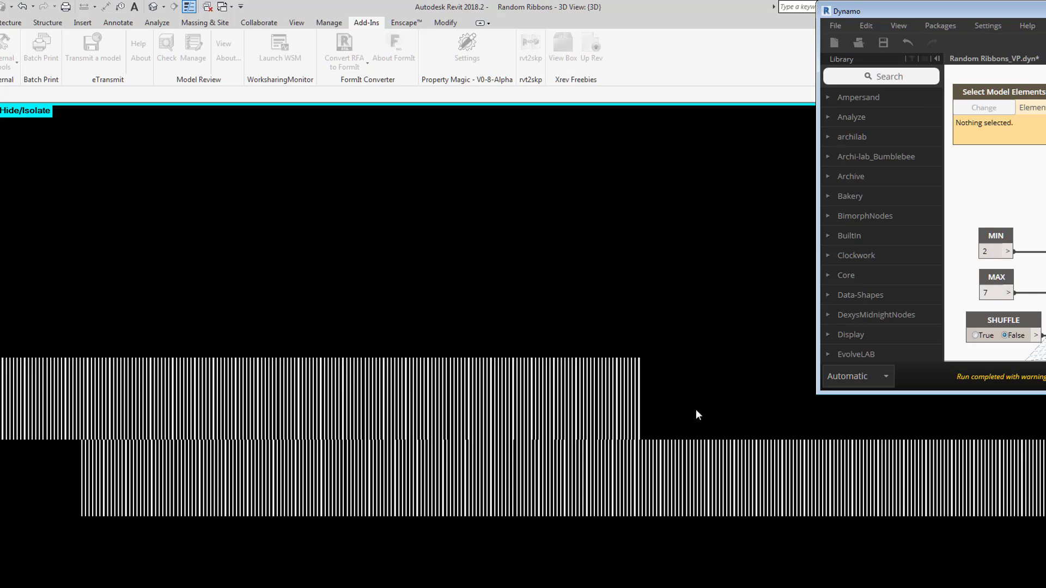
- Pick the upper and lower bands of ribbon curtain panels as input to the Random Ribbons graph
{"action": "left_click_drag", "start_coordinate": [681, 308], "coordinate": [41, 397]}
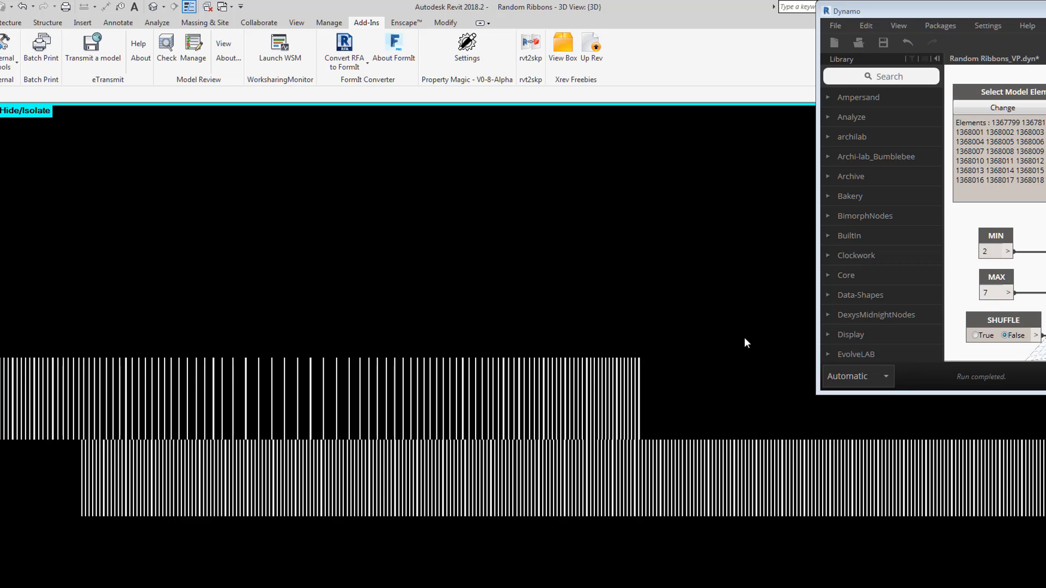
{"action": "left_click", "coordinate": [1004, 108]}
{"action": "left_click_drag", "start_coordinate": [380, 550], "coordinate": [93, 469]}
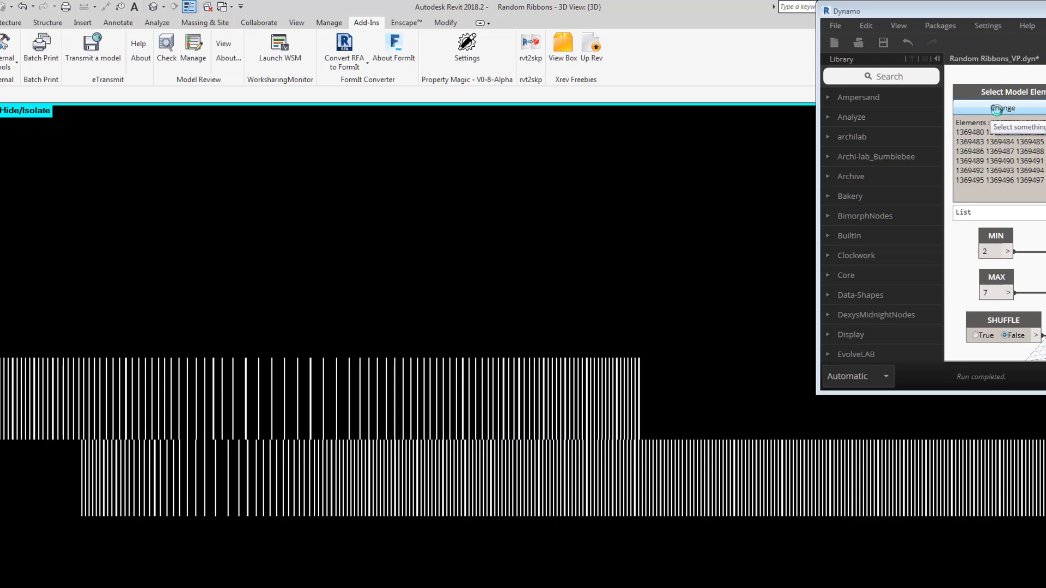
{"action": "left_click", "coordinate": [999, 109]}
{"action": "left_click_drag", "start_coordinate": [1032, 539], "coordinate": [546, 484]}
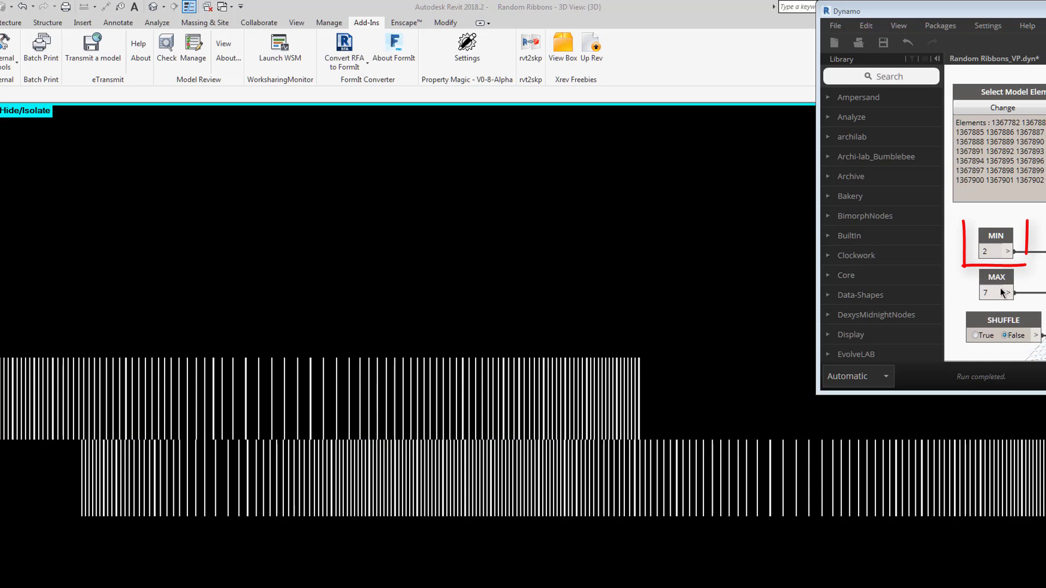
- Try MIN values of 5, then 3, then 7 on the MIN number node
{"action": "double_click", "coordinate": [986, 252]}
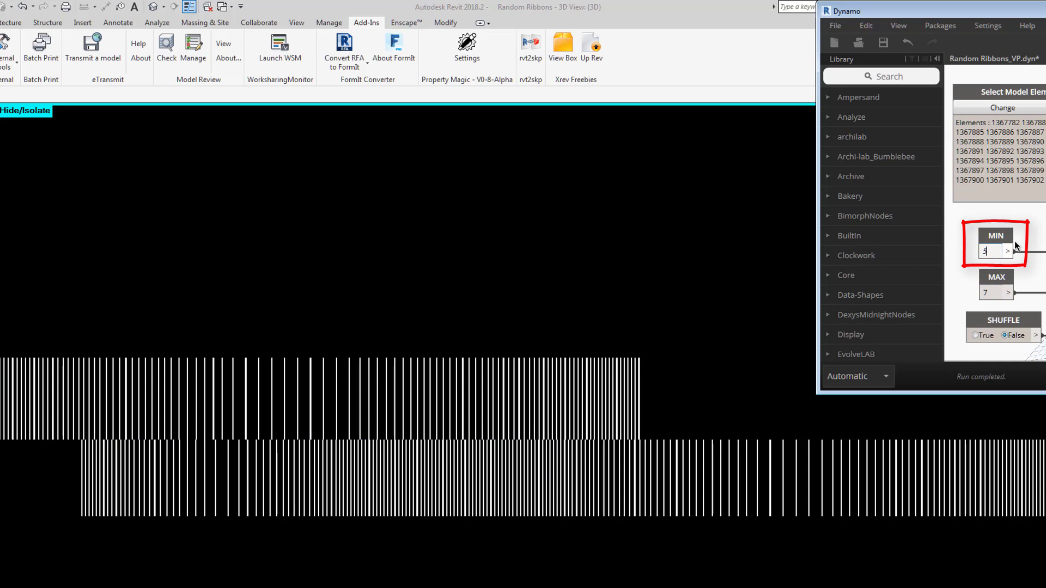
{"action": "key", "text": "Return"}
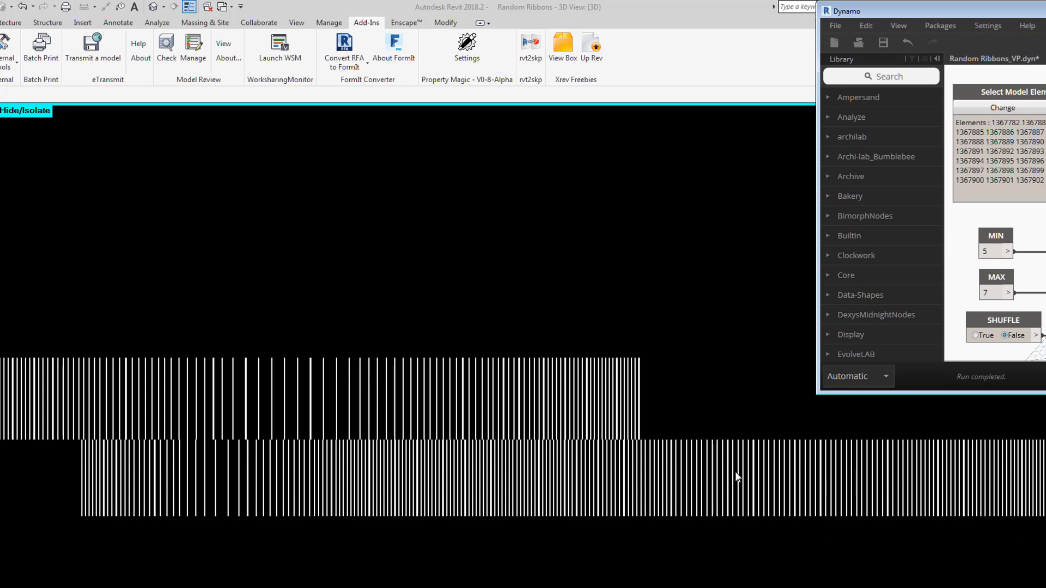
{"action": "double_click", "coordinate": [989, 253]}
{"action": "type", "text": "3"}
{"action": "key", "text": "Return"}
{"action": "double_click", "coordinate": [988, 252]}
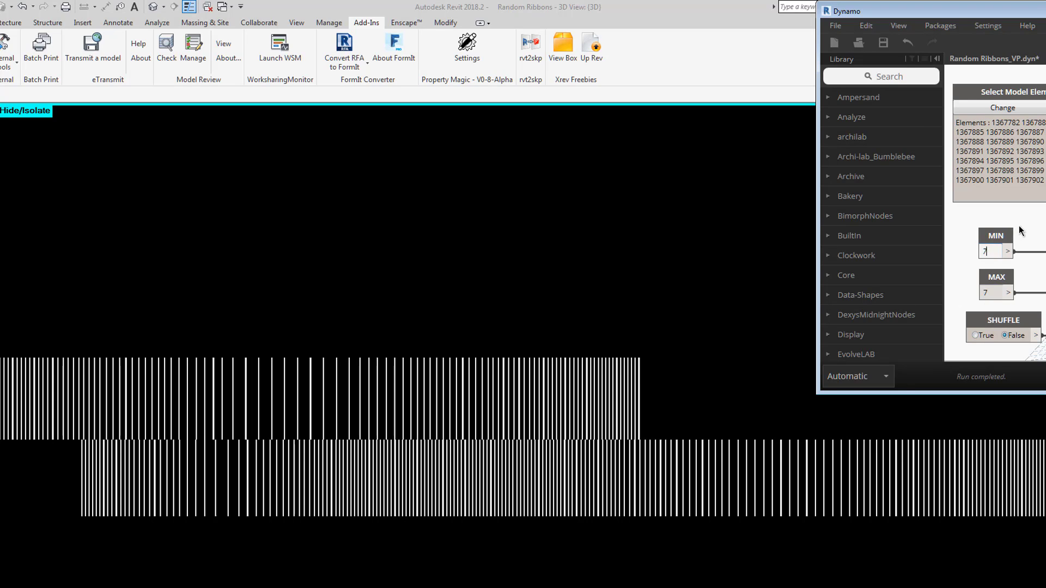
{"action": "type", "text": "7"}
{"action": "key", "text": "Return"}
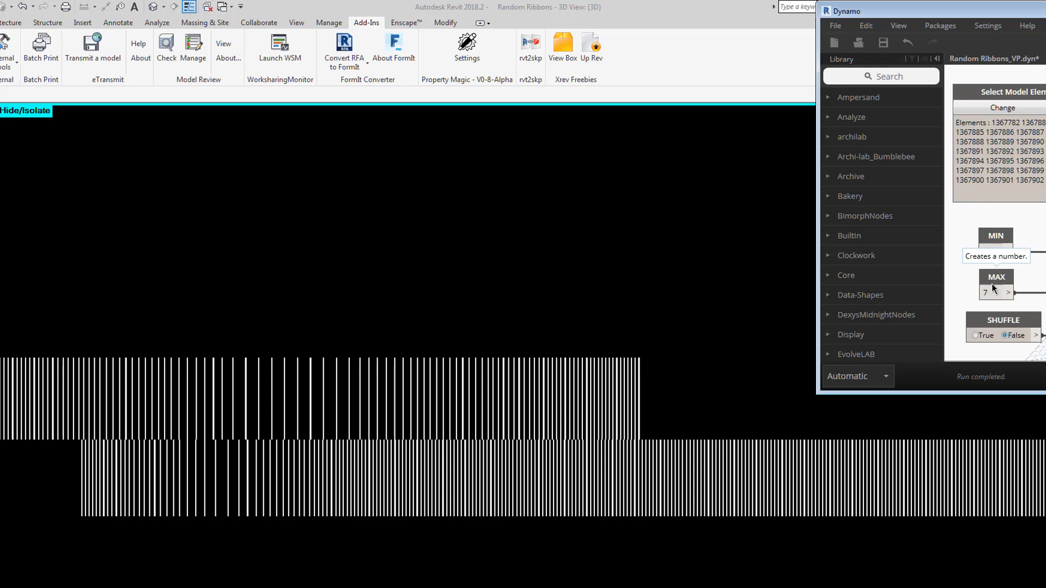
- Change the MAX value to 4, then back to 7
{"action": "double_click", "coordinate": [994, 250]}
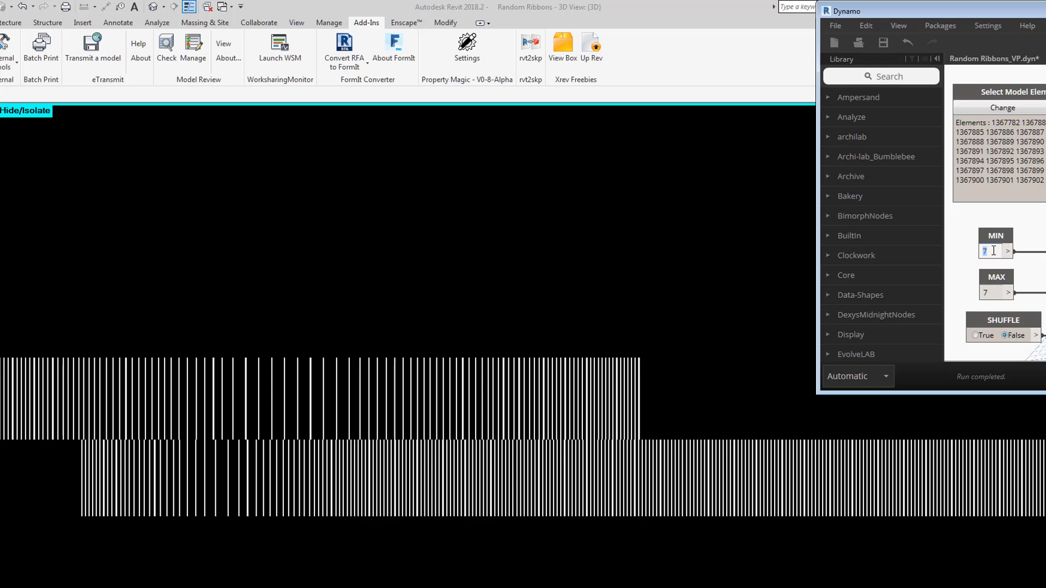
{"action": "double_click", "coordinate": [991, 295]}
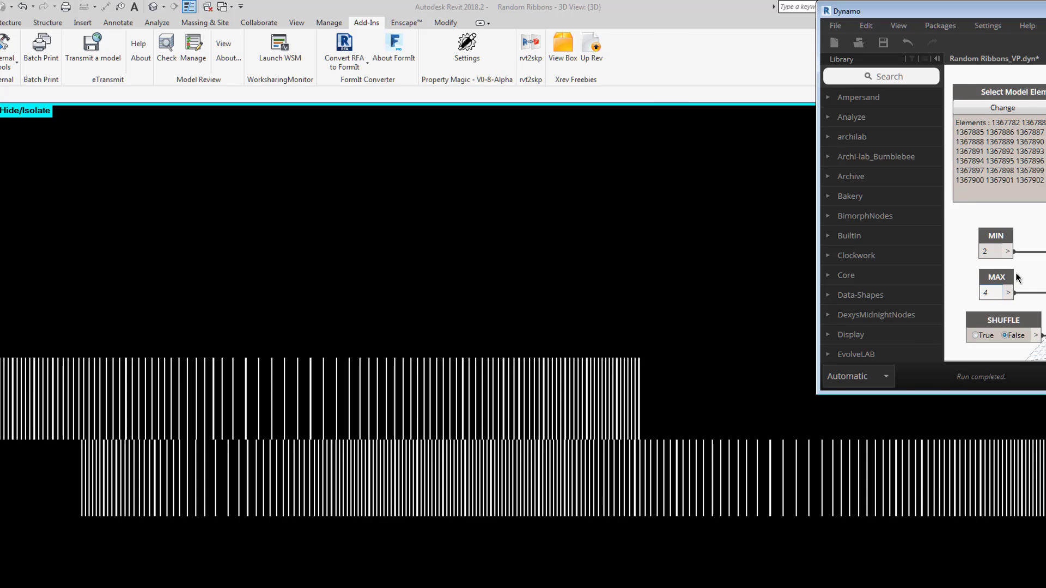
{"action": "left_click", "coordinate": [1018, 276]}
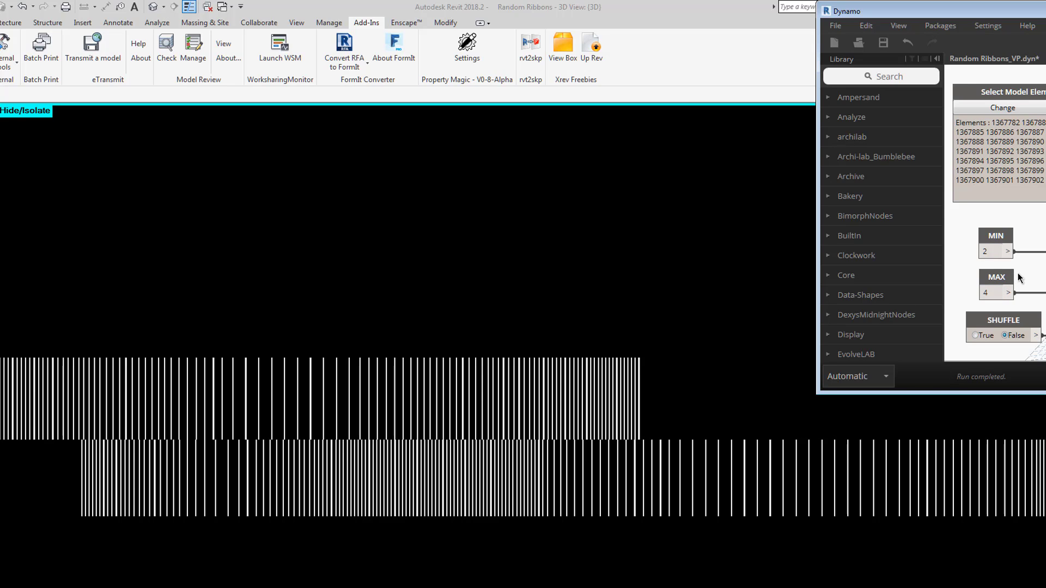
{"action": "double_click", "coordinate": [995, 291]}
{"action": "type", "text": "7"}
{"action": "left_click", "coordinate": [1029, 270]}
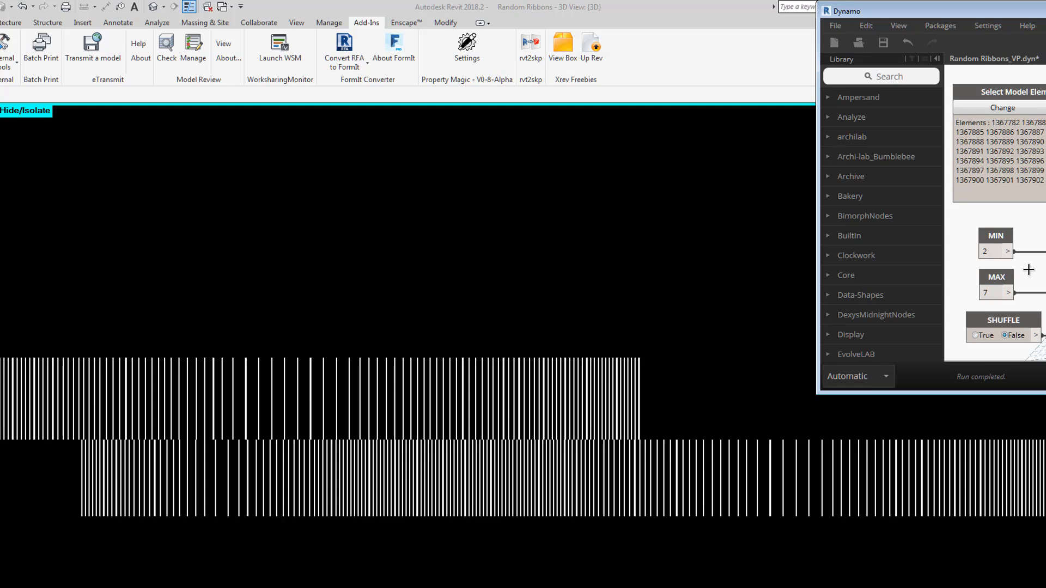
- Set MIN to 7 and re-pick the ribbon panels for the graph
{"action": "double_click", "coordinate": [992, 251]}
{"action": "type", "text": "7"}
{"action": "left_click", "coordinate": [1031, 278]}
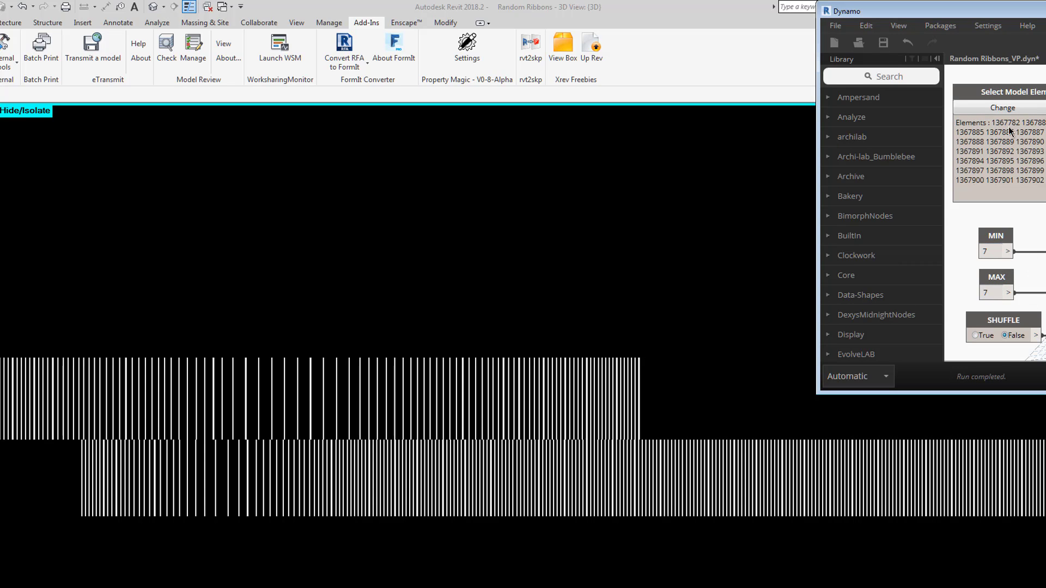
{"action": "left_click", "coordinate": [1003, 108]}
{"action": "left_click_drag", "start_coordinate": [801, 545], "coordinate": [7, 274]}
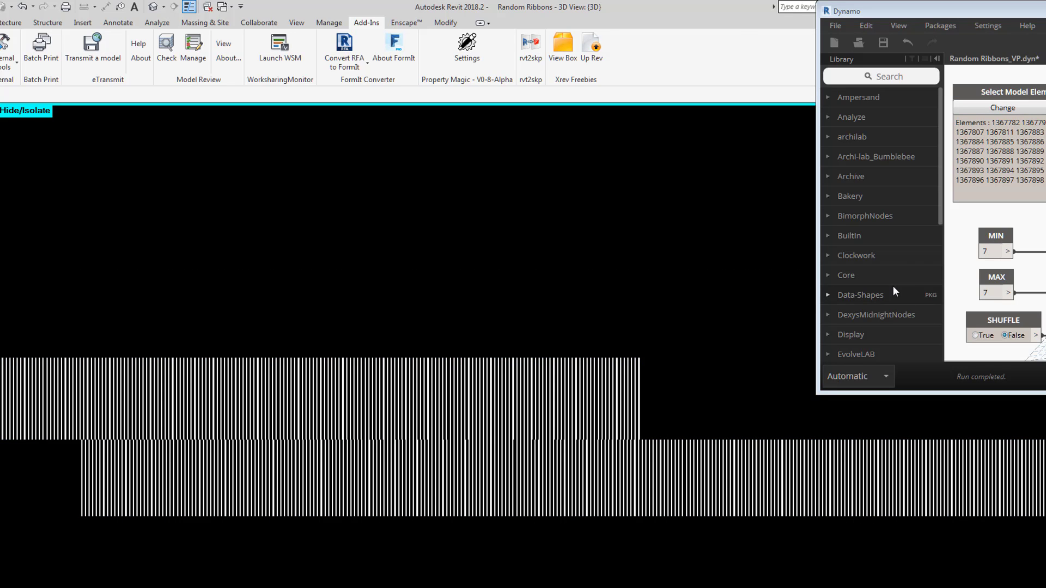
- Set MIN to 2, turn SHUFFLE to True, and re-select the upper ribbon band
{"action": "double_click", "coordinate": [985, 251]}
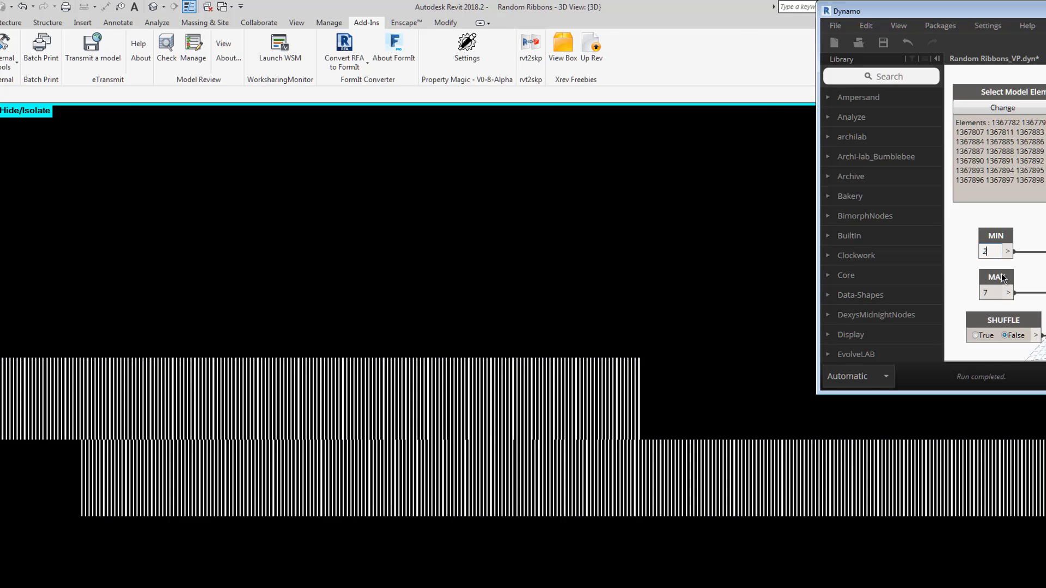
{"action": "key", "text": "Return"}
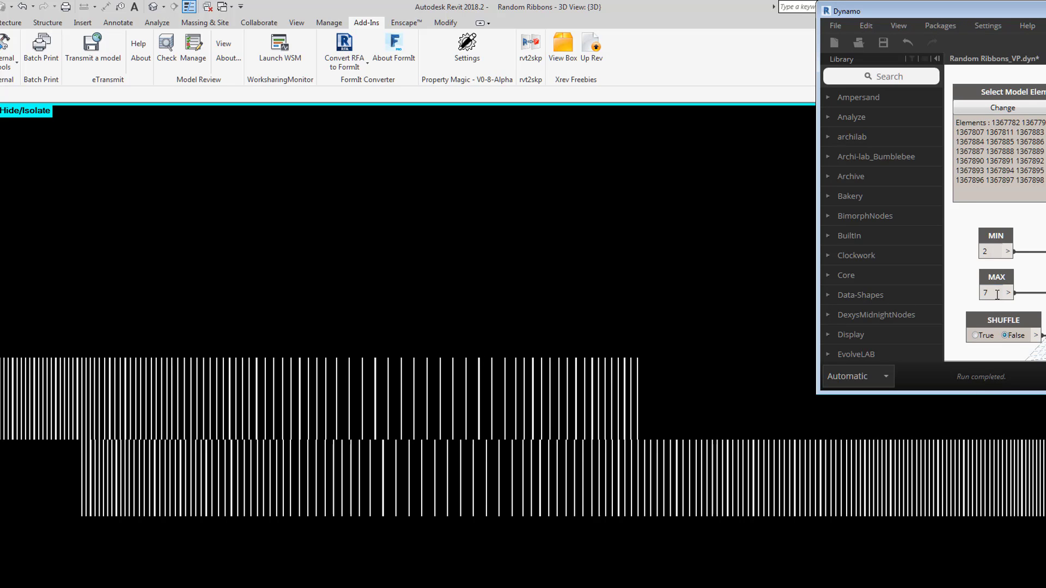
{"action": "left_click", "coordinate": [975, 335]}
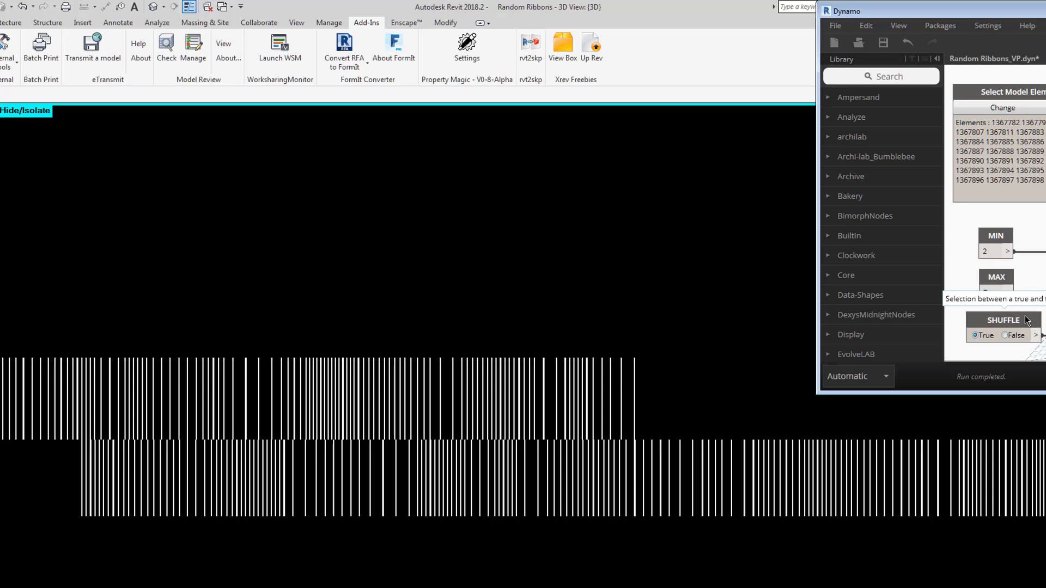
{"action": "left_click", "coordinate": [1000, 108]}
{"action": "left_click_drag", "start_coordinate": [709, 311], "coordinate": [4, 410]}
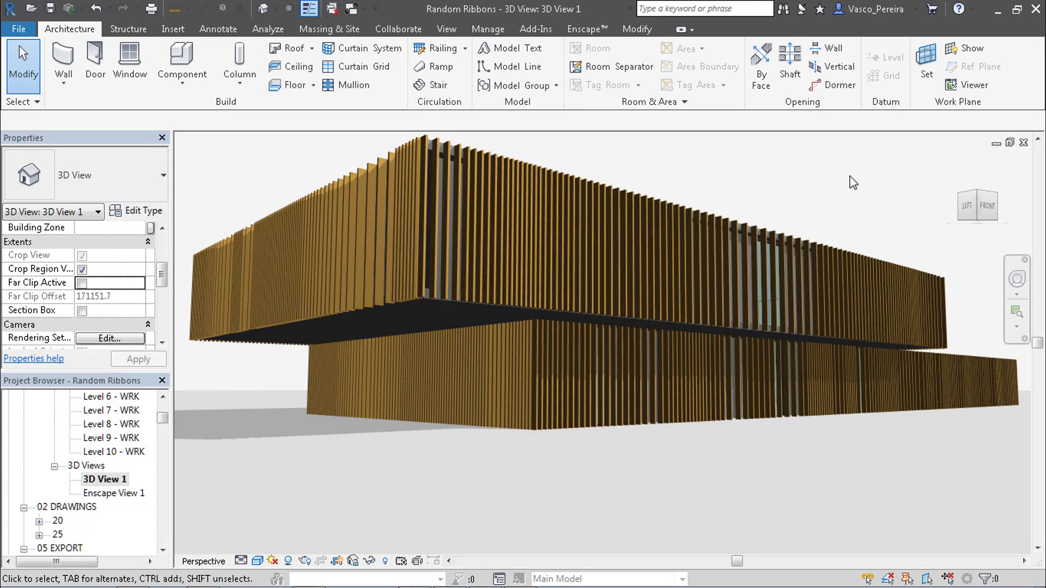
- Orbit with the SteeringWheel to the building's left side and highlight an upper CTP-Ribbons panel
{"action": "key", "text": "shift+w"}
{"action": "left_click_drag", "start_coordinate": [632, 469], "coordinate": [582, 464]}
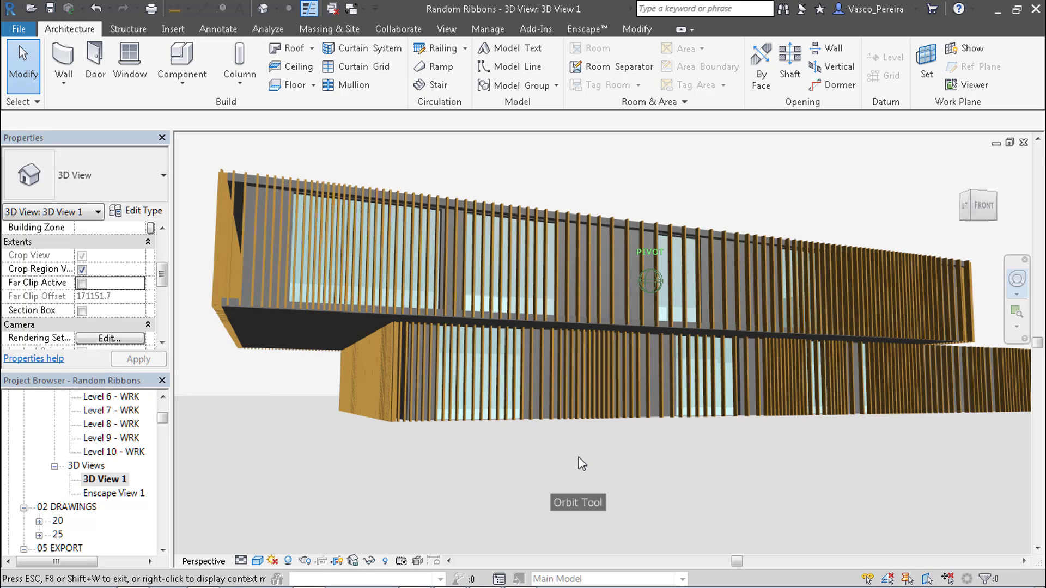
{"action": "left_click_drag", "start_coordinate": [582, 464], "coordinate": [717, 472]}
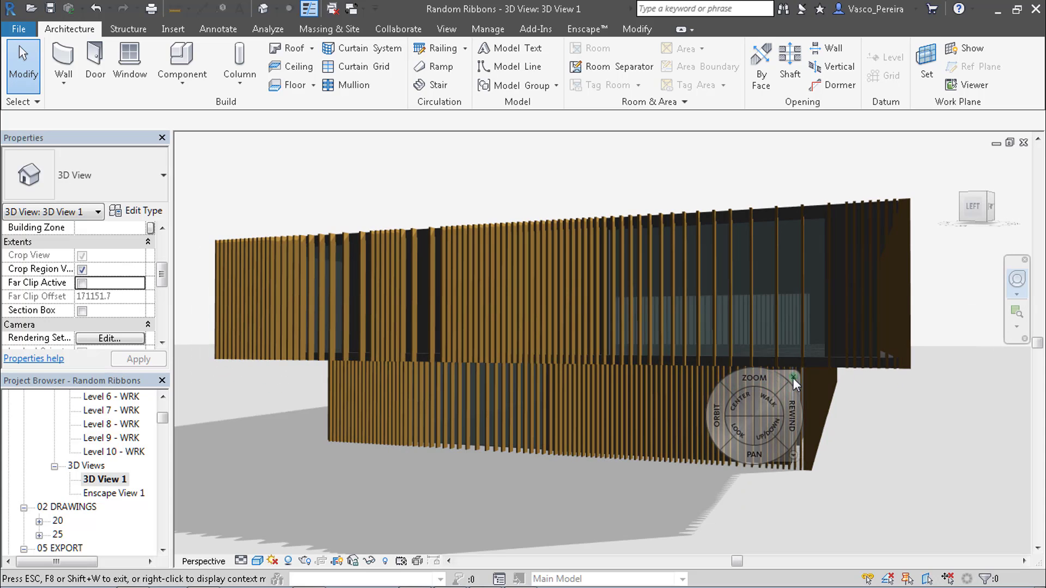
{"action": "left_click", "coordinate": [793, 377]}
{"action": "left_click_drag", "start_coordinate": [842, 175], "coordinate": [599, 185]}
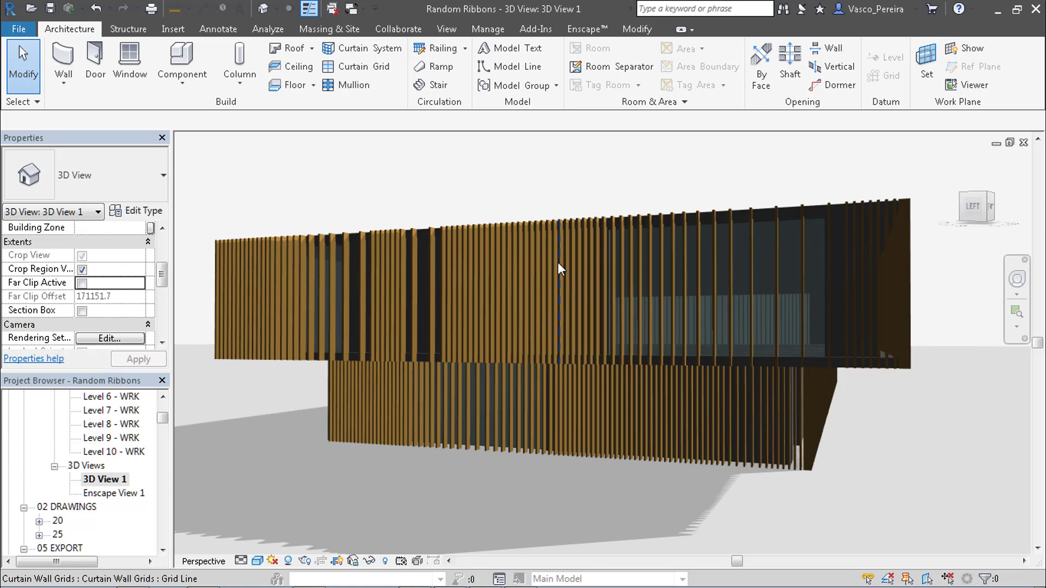
{"action": "key", "text": "Tab"}
{"action": "key", "text": "Tab"}
{"action": "key", "text": "Tab"}
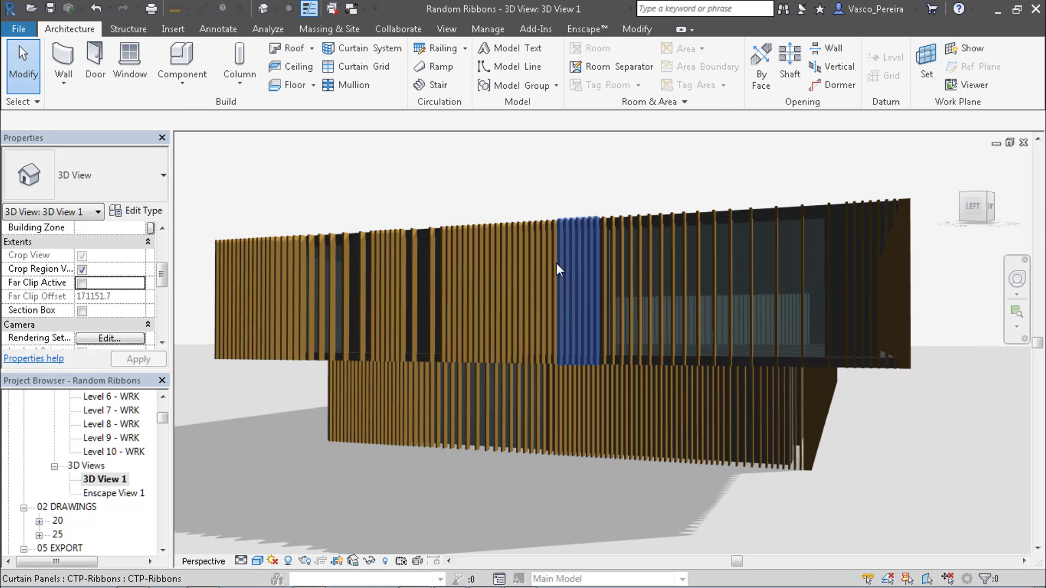
- Select four CTP-Ribbons panels, isolating their category to hide walls, floors and mullions
{"action": "left_click", "coordinate": [515, 266]}
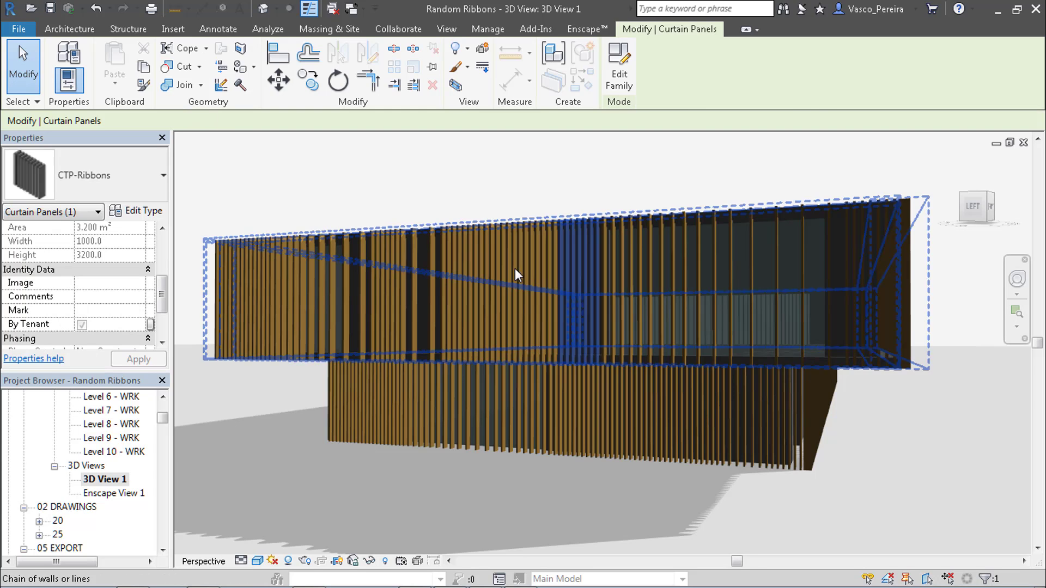
{"action": "key", "text": "Escape"}
{"action": "key", "text": "Tab"}
{"action": "key", "text": "Tab"}
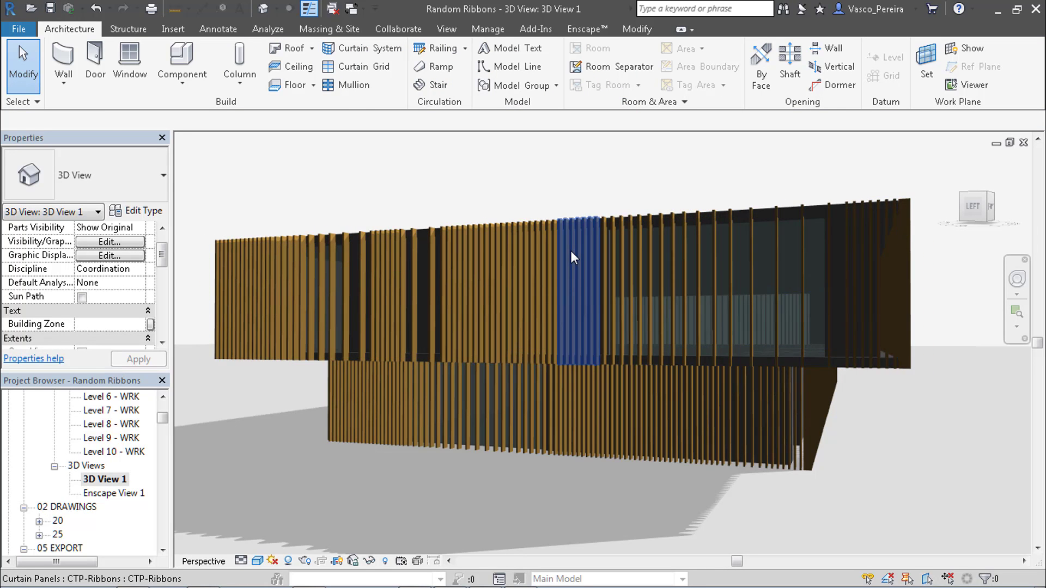
{"action": "left_click", "coordinate": [570, 251]}
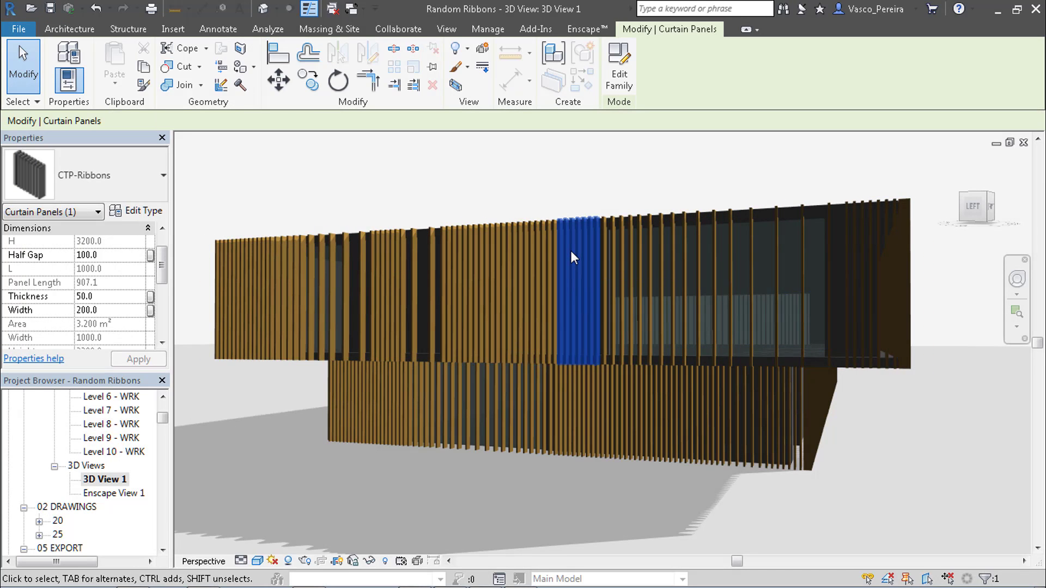
{"action": "key", "text": "i"}
{"action": "key", "text": "c"}
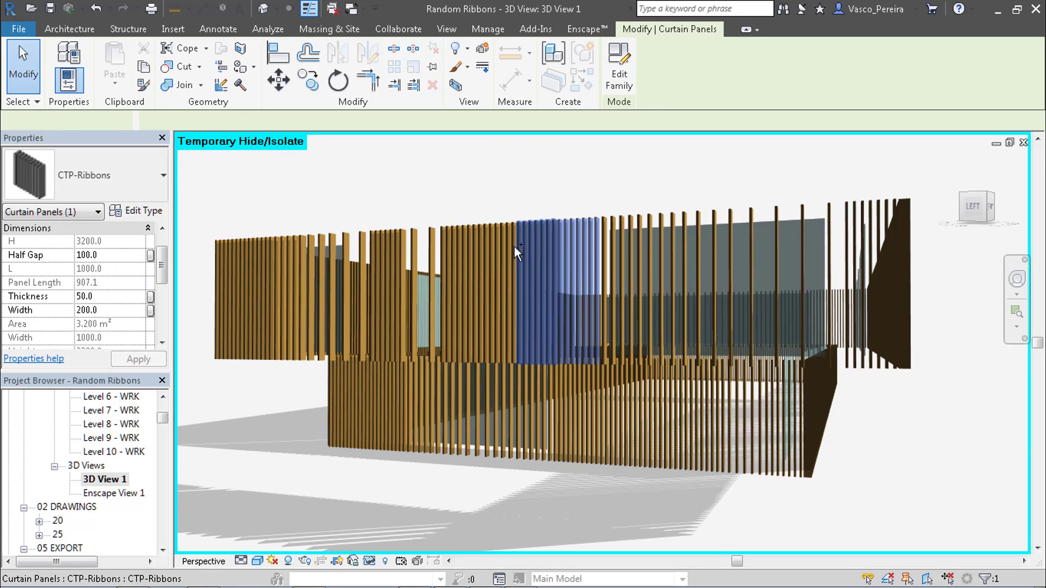
{"action": "left_click", "coordinate": [495, 249], "text": "ctrl"}
{"action": "left_click", "coordinate": [473, 250], "text": "ctrl"}
{"action": "left_click", "coordinate": [474, 251], "text": "ctrl"}
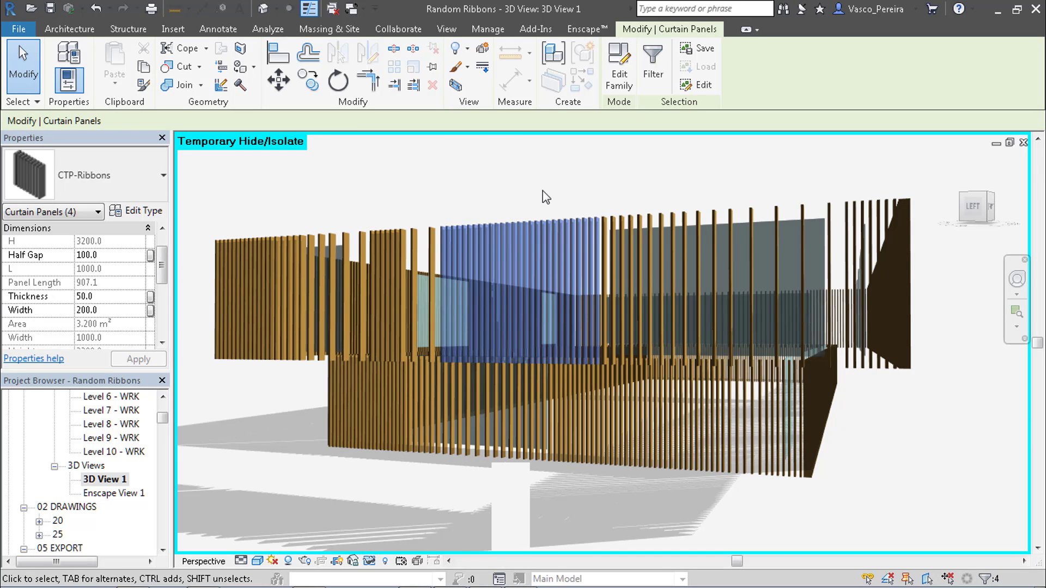
- Change the selected panels' Array value from 3 to 2, then to 9
{"action": "left_click_drag", "start_coordinate": [161, 267], "coordinate": [161, 313]}
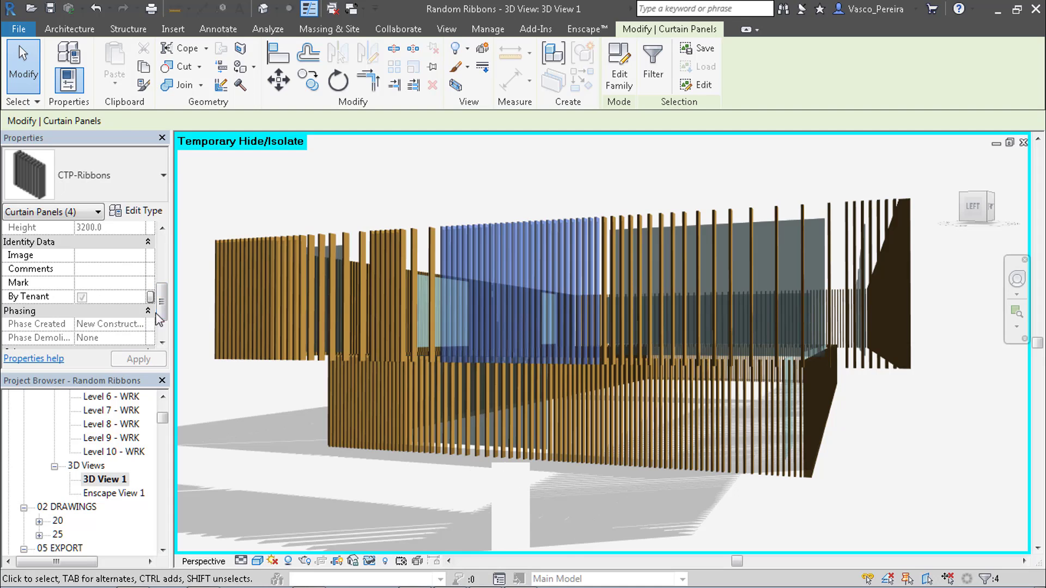
{"action": "scroll", "coordinate": [160, 313], "scroll_direction": "down", "scroll_amount": 1}
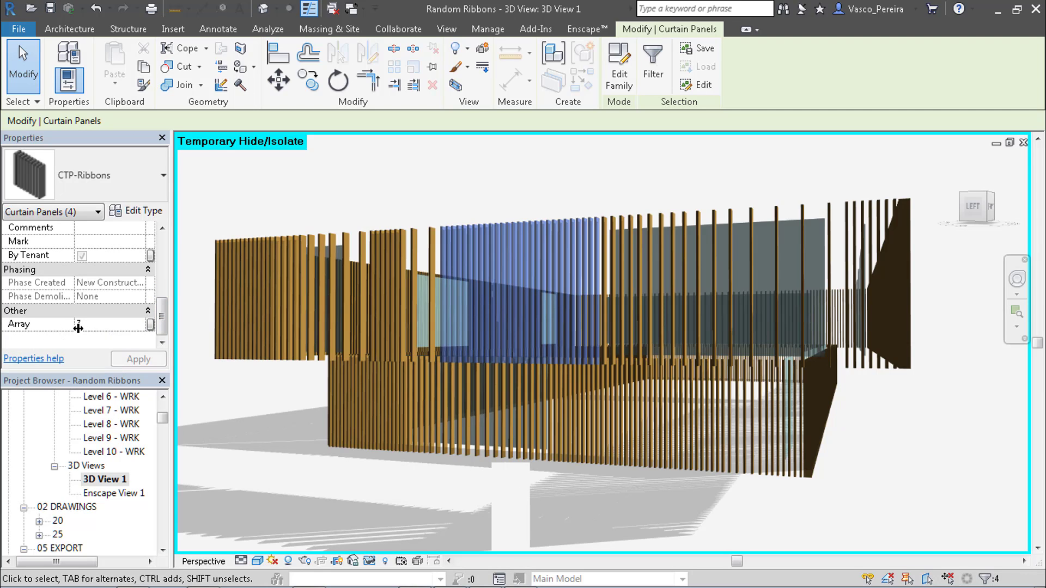
{"action": "left_click", "coordinate": [96, 324]}
{"action": "type", "text": "3"}
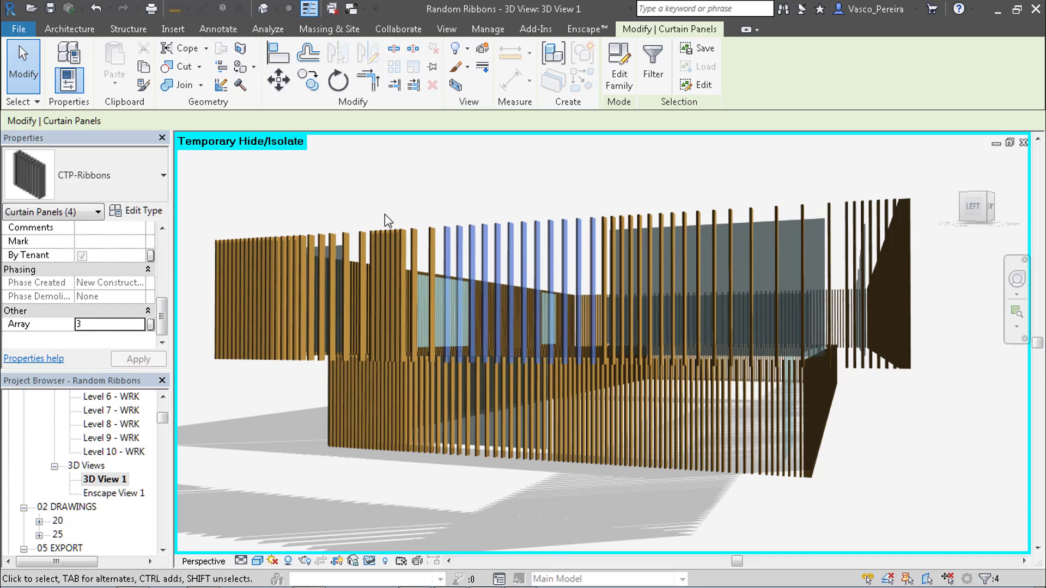
{"action": "double_click", "coordinate": [103, 325]}
{"action": "type", "text": "2"}
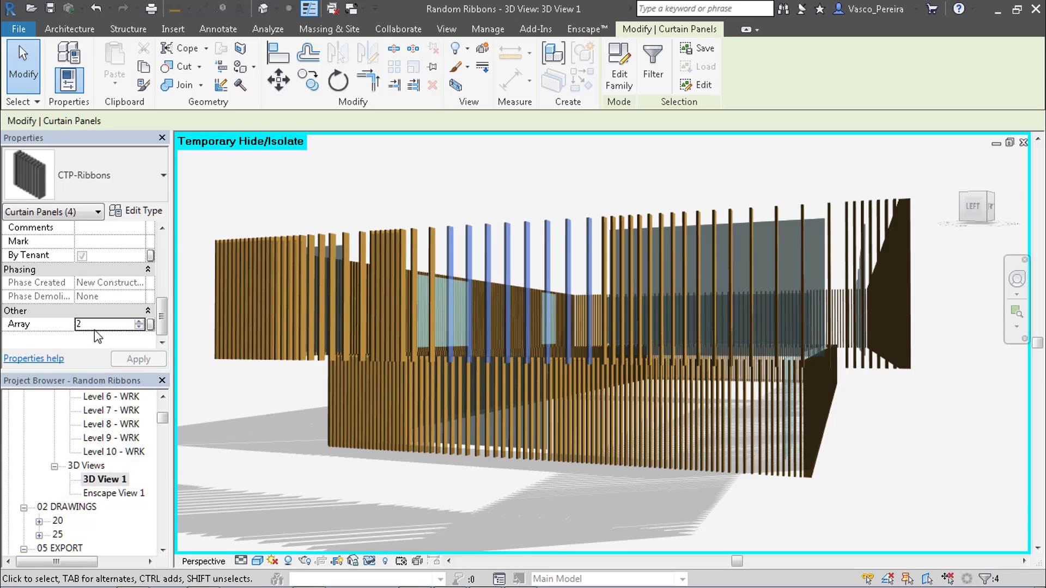
{"action": "left_click", "coordinate": [99, 326]}
{"action": "type", "text": "9"}
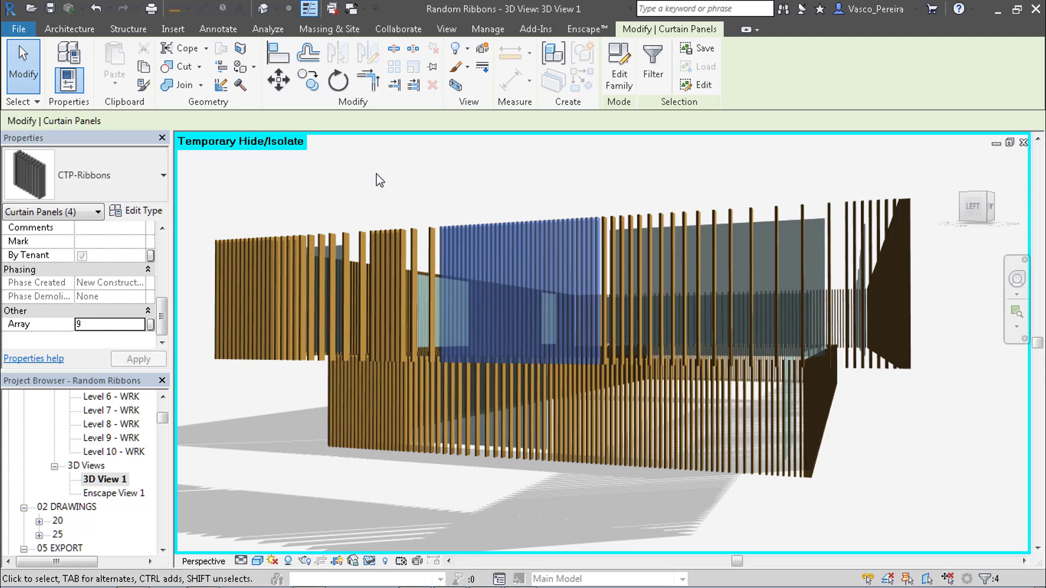
{"action": "left_click", "coordinate": [496, 240]}
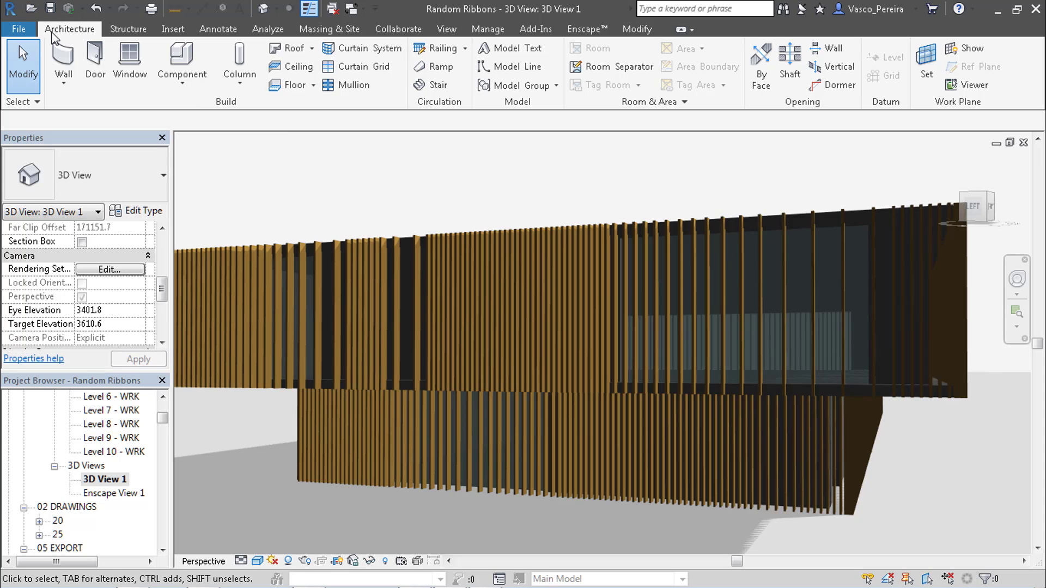
- Start a new family from the Metric Generic Model template
{"action": "left_click", "coordinate": [33, 32]}
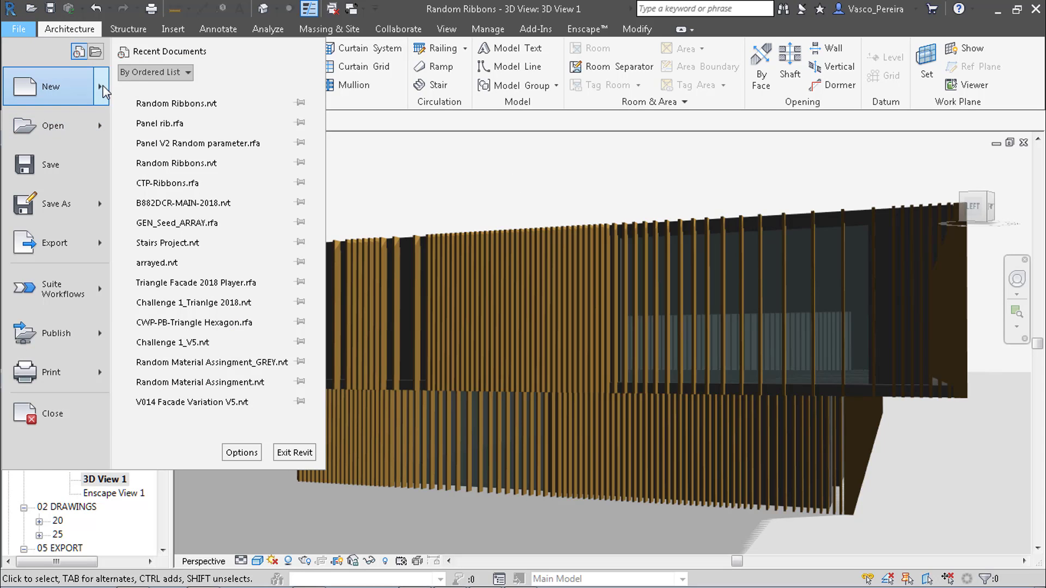
{"action": "mouse_move", "coordinate": [104, 91]}
{"action": "left_click", "coordinate": [142, 139]}
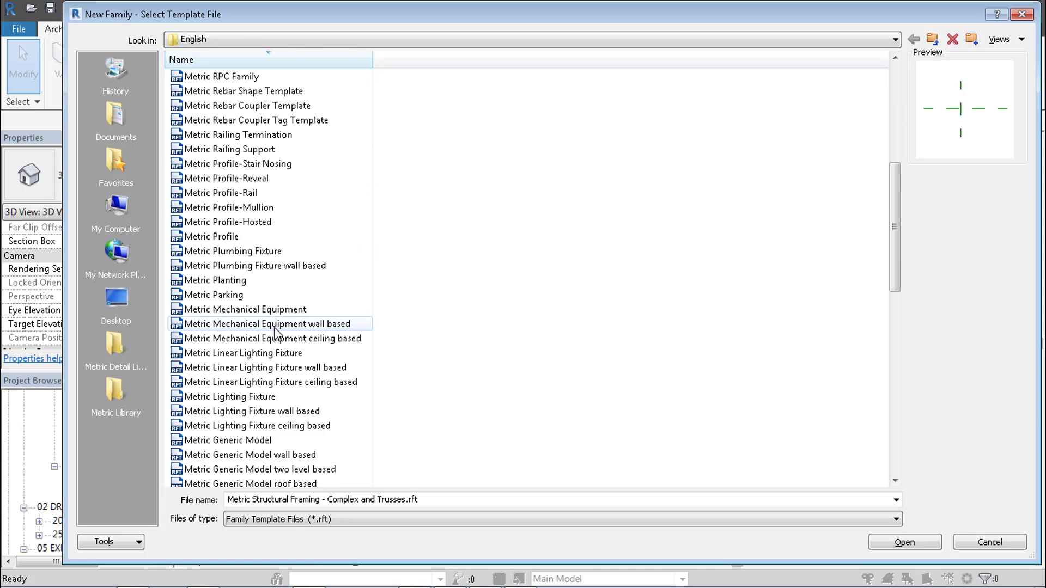
{"action": "left_click", "coordinate": [267, 382]}
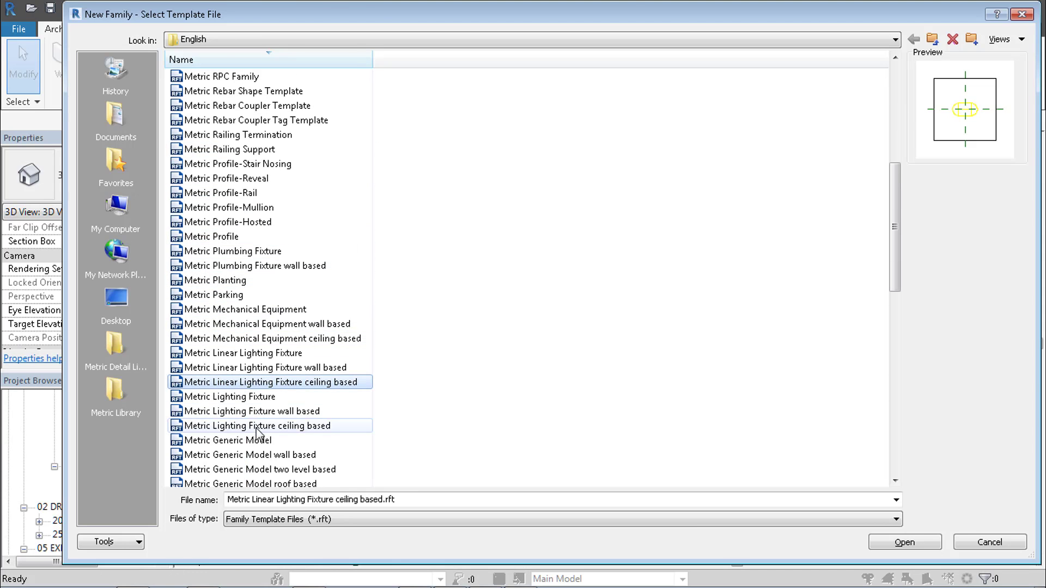
{"action": "double_click", "coordinate": [257, 440]}
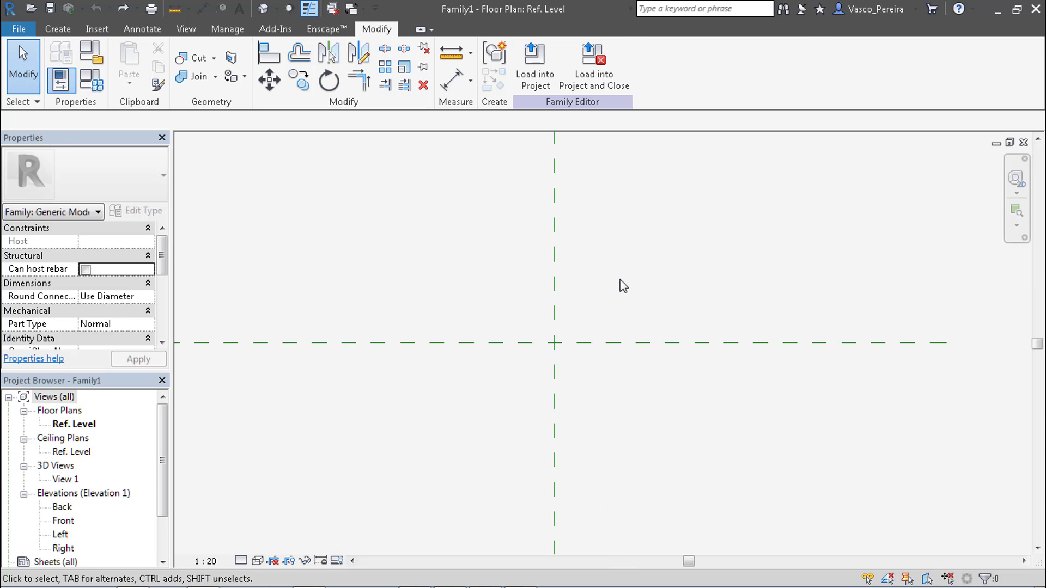
- Add a vertical reference plane right of centre and set the view scale to 1:5
{"action": "key", "text": "r"}
{"action": "key", "text": "p"}
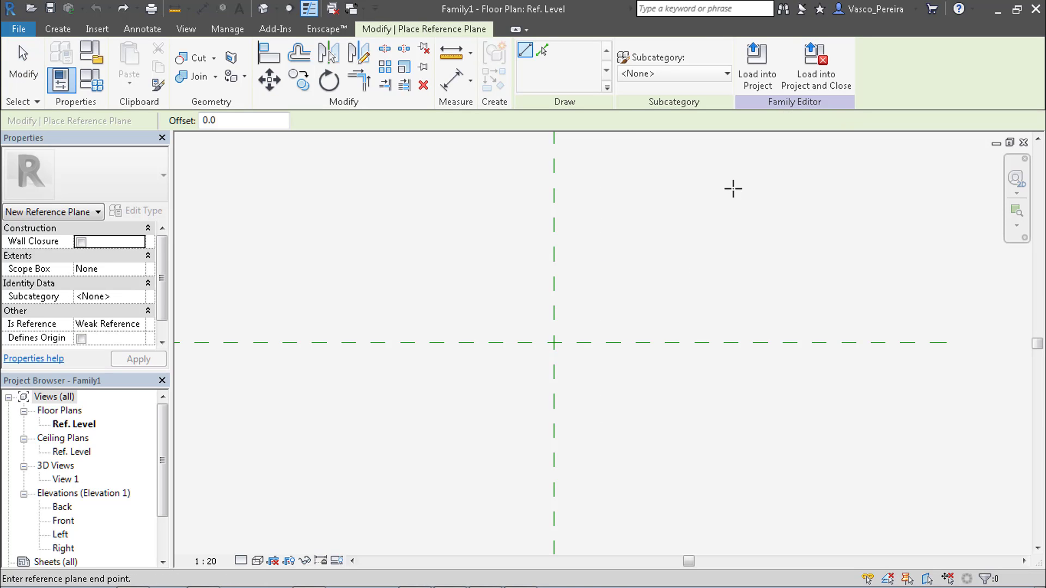
{"action": "left_click", "coordinate": [734, 404]}
{"action": "key", "text": "Escape"}
{"action": "key", "text": "Escape"}
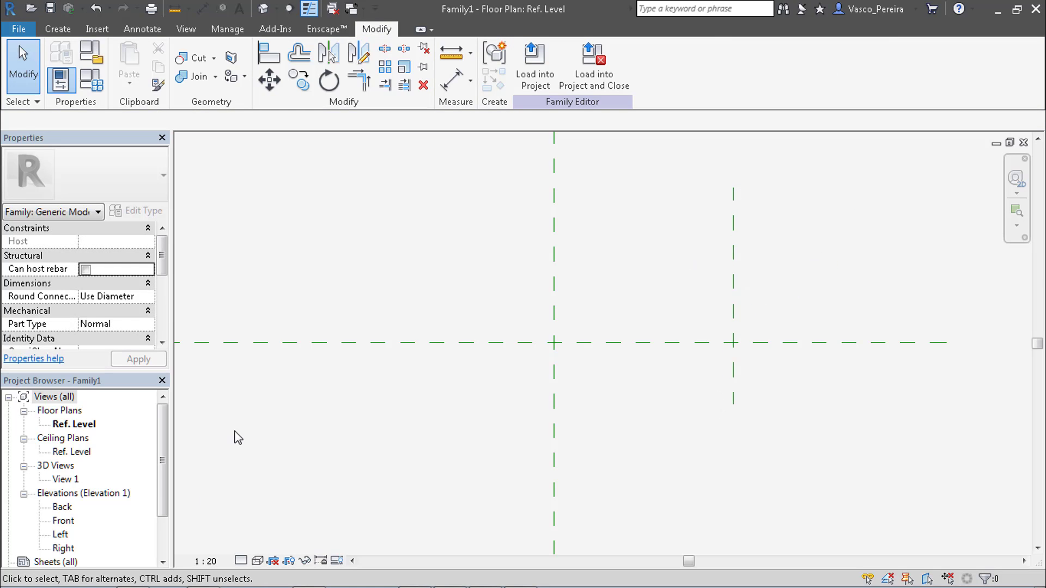
{"action": "left_click", "coordinate": [207, 561]}
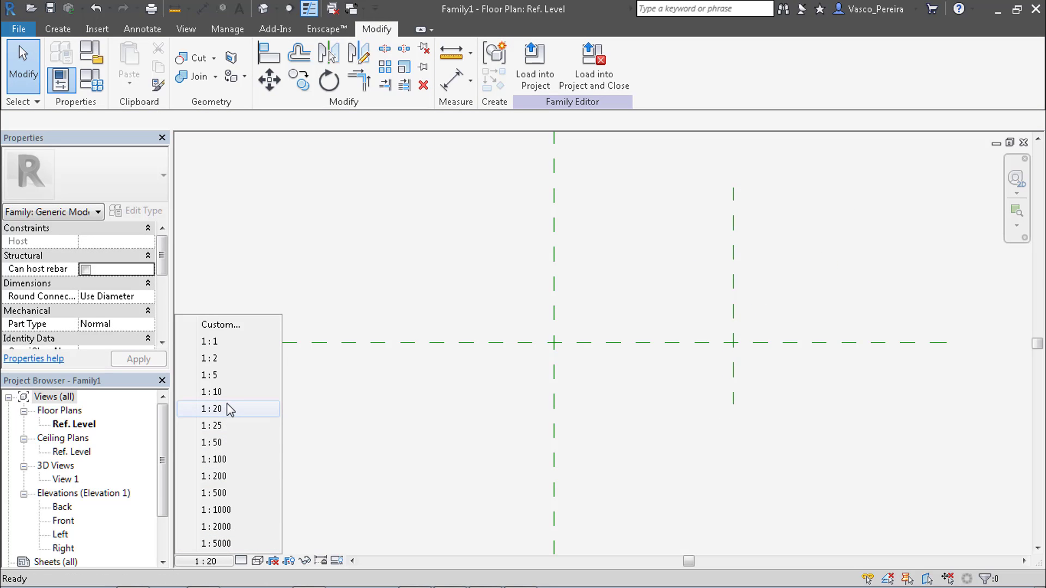
{"action": "left_click", "coordinate": [238, 375]}
{"action": "middle_click_drag", "start_coordinate": [427, 322], "coordinate": [383, 351]}
- Draw a horizontal reference plane above the centre plane
{"action": "key", "text": "r"}
{"action": "key", "text": "p"}
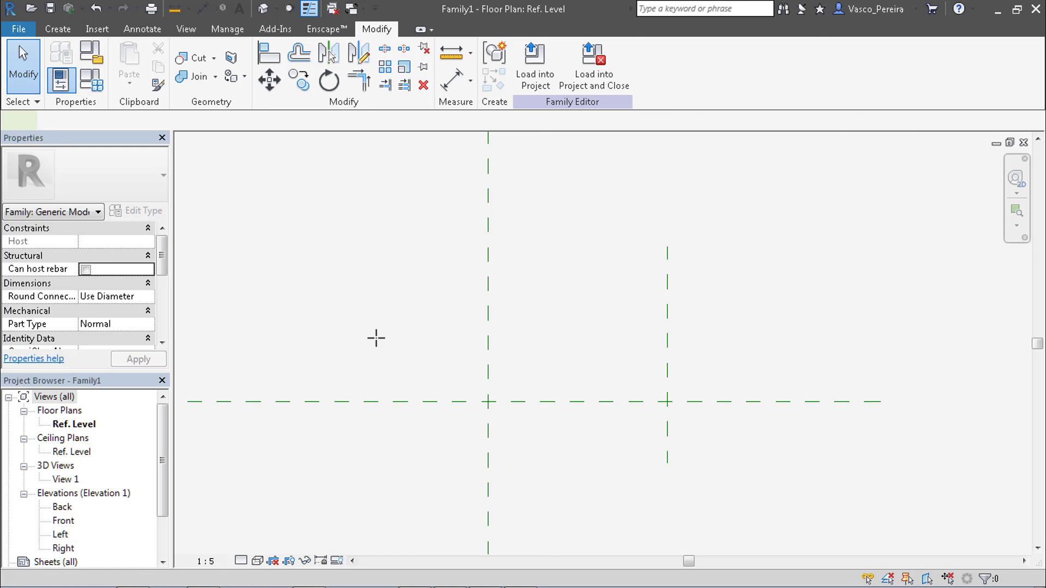
{"action": "left_click", "coordinate": [417, 285]}
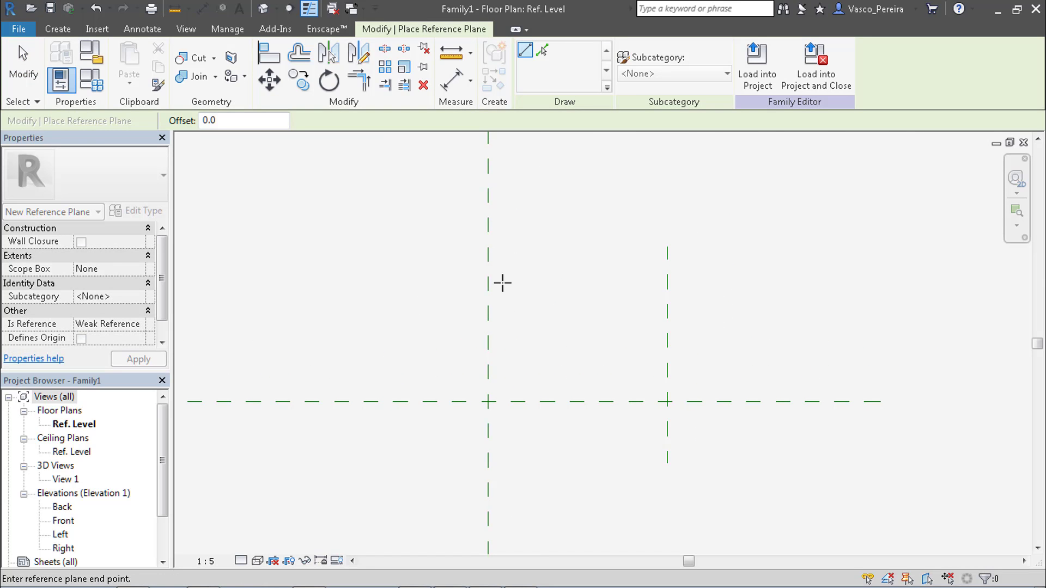
{"action": "left_click", "coordinate": [732, 285]}
{"action": "key", "text": "Escape"}
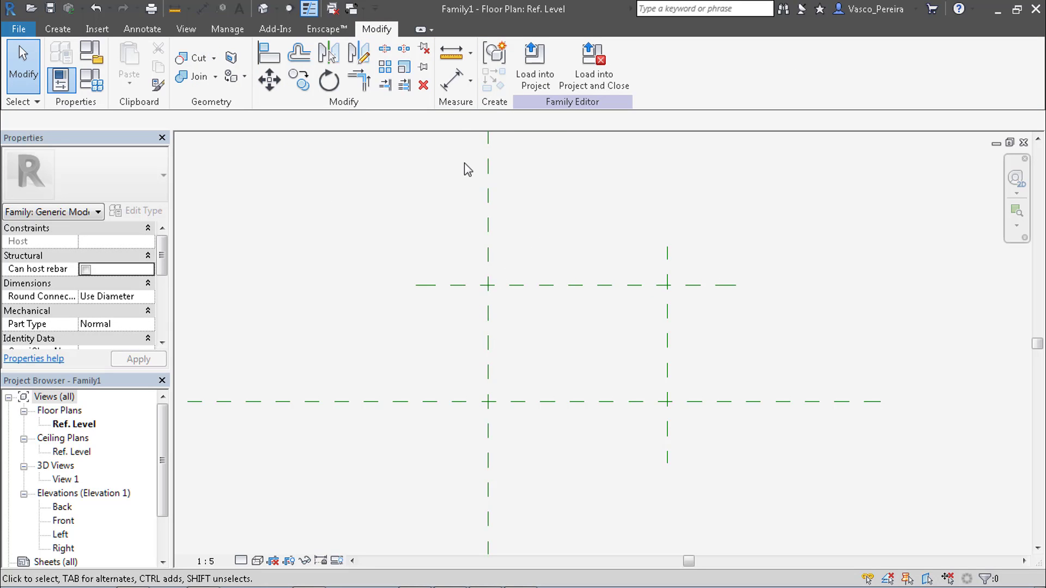
- Add aligned dimensions 593 (vertical) and 912 (horizontal) between the planes, scale 1:10
{"action": "key", "text": "d"}
{"action": "key", "text": "i"}
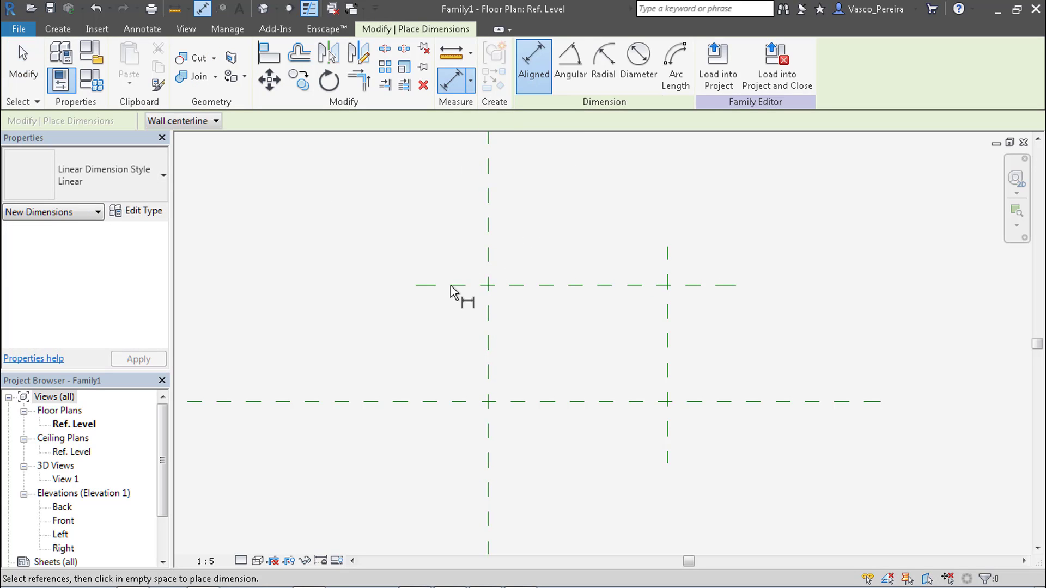
{"action": "left_click", "coordinate": [459, 286]}
{"action": "left_click", "coordinate": [427, 401]}
{"action": "left_click", "coordinate": [355, 343]}
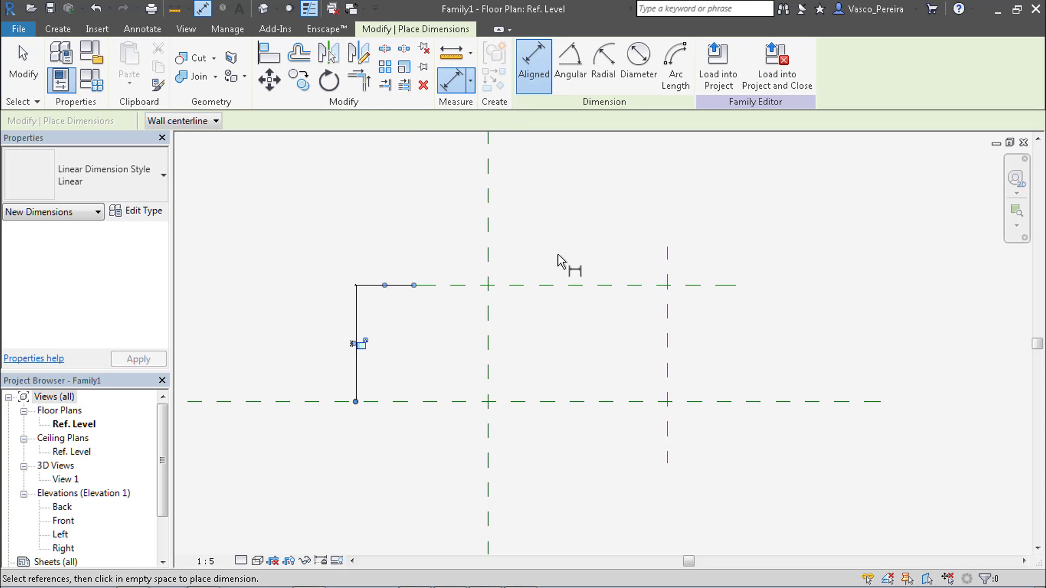
{"action": "left_click", "coordinate": [488, 256]}
{"action": "left_click", "coordinate": [668, 270]}
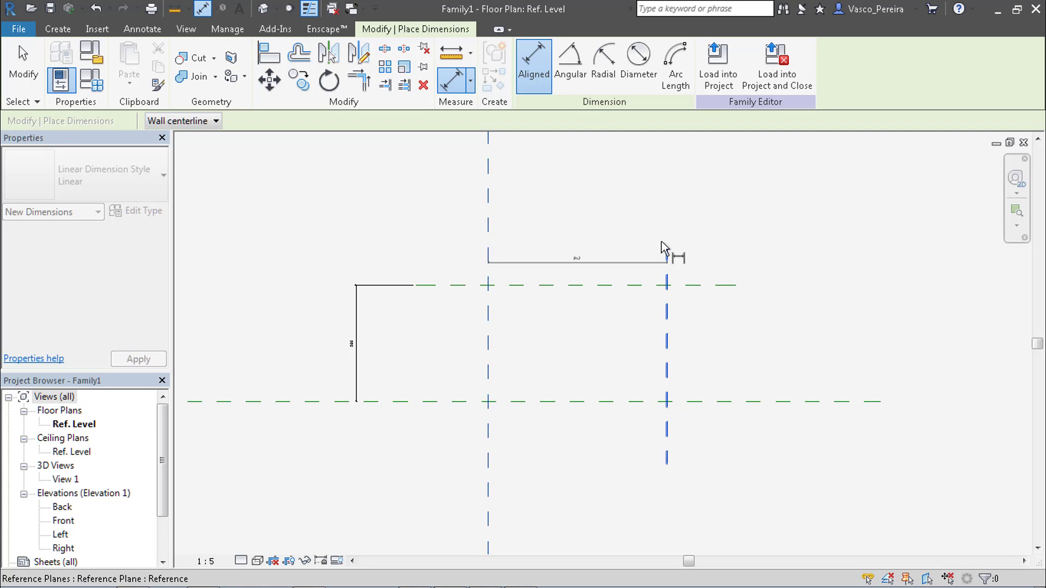
{"action": "left_click", "coordinate": [669, 234]}
{"action": "left_click", "coordinate": [206, 561]}
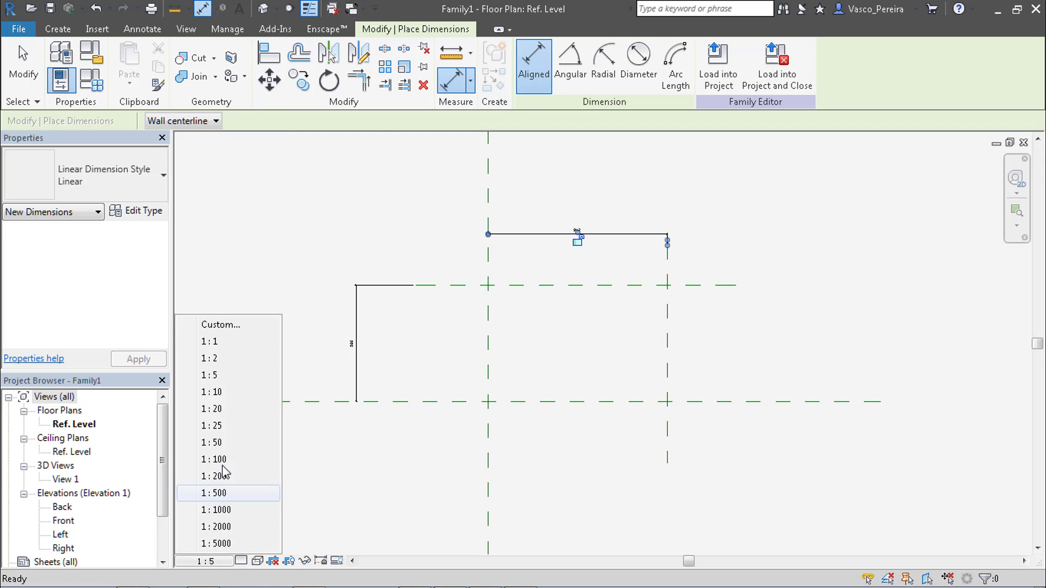
{"action": "left_click", "coordinate": [213, 393]}
{"action": "key", "text": "Escape"}
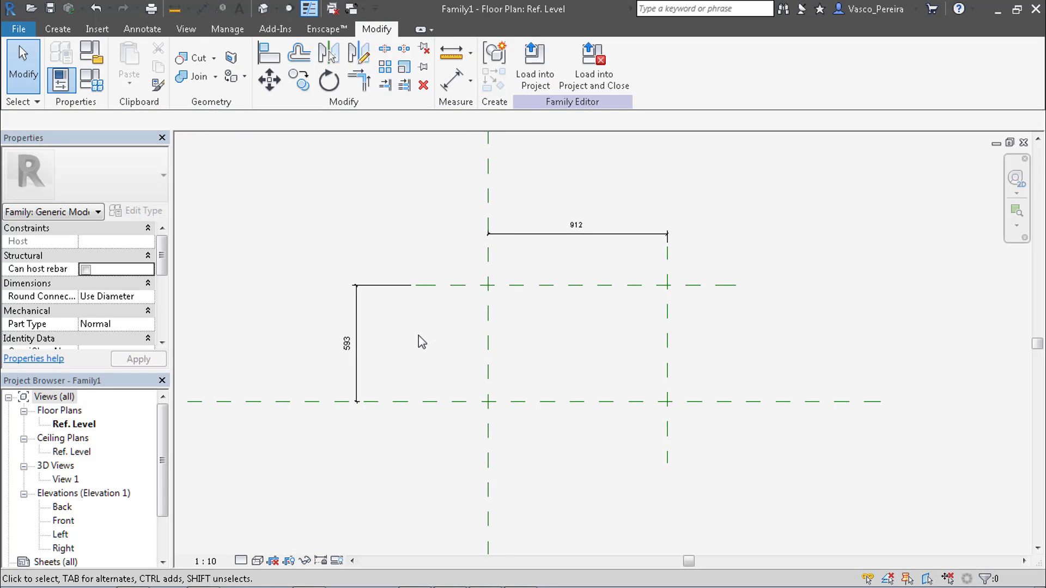
- Label the 593 dimension as parameter W and 912 as instance parameter L
{"action": "left_click", "coordinate": [386, 285]}
{"action": "left_click", "coordinate": [679, 64]}
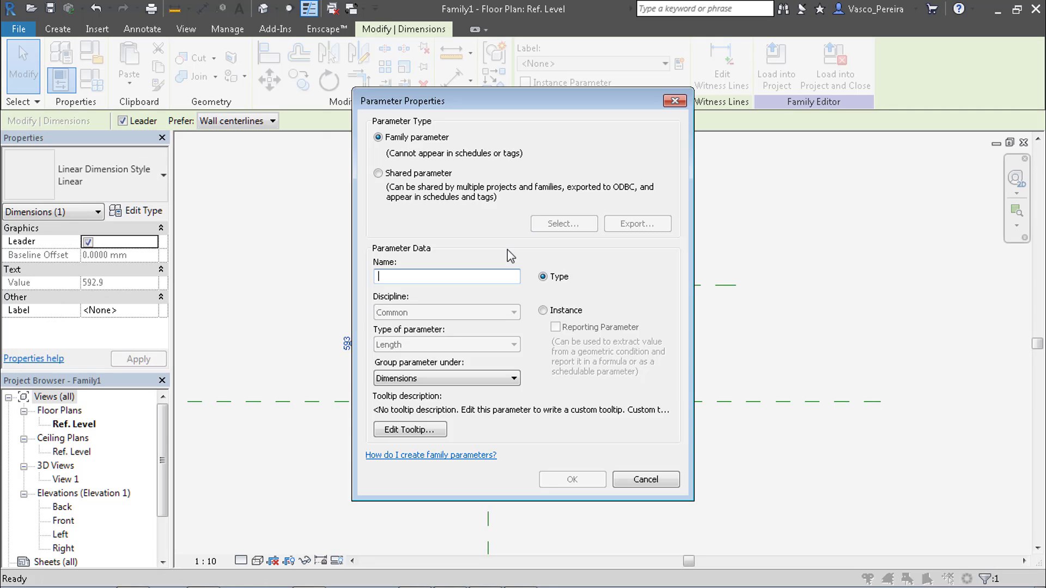
{"action": "left_click", "coordinate": [569, 478]}
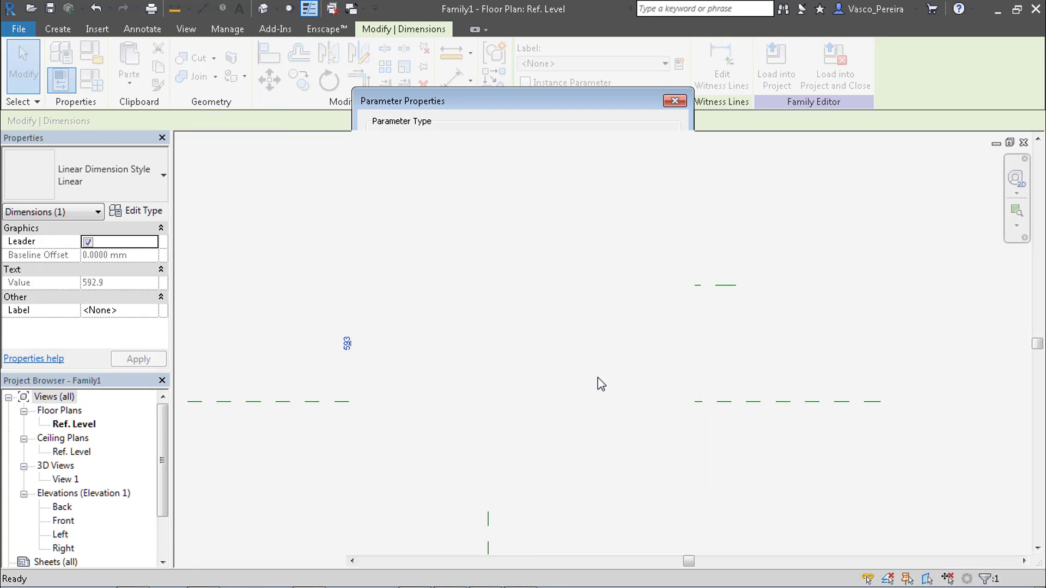
{"action": "left_click", "coordinate": [643, 234]}
{"action": "left_click", "coordinate": [679, 64]}
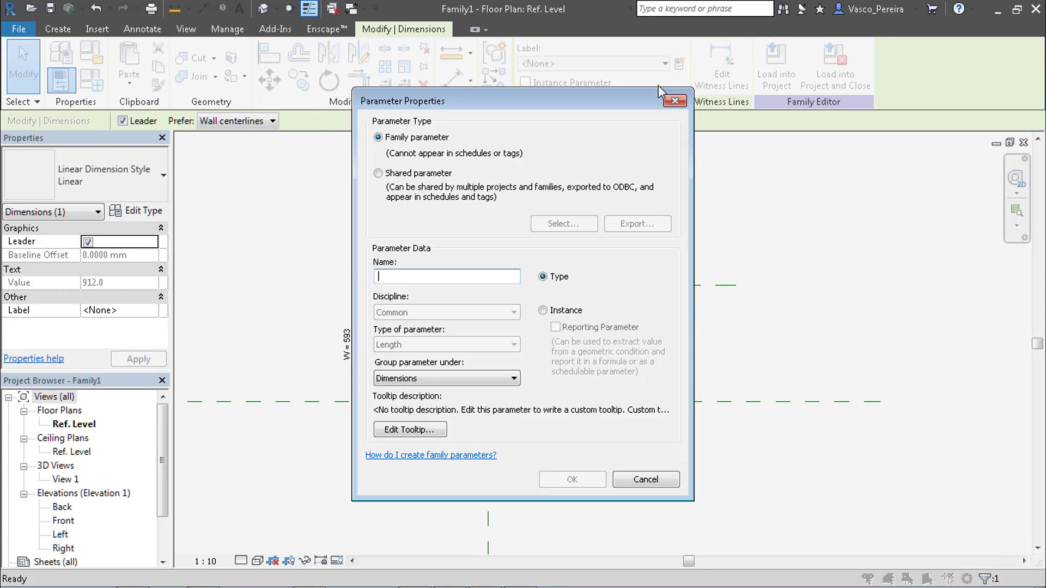
{"action": "type", "text": "L"}
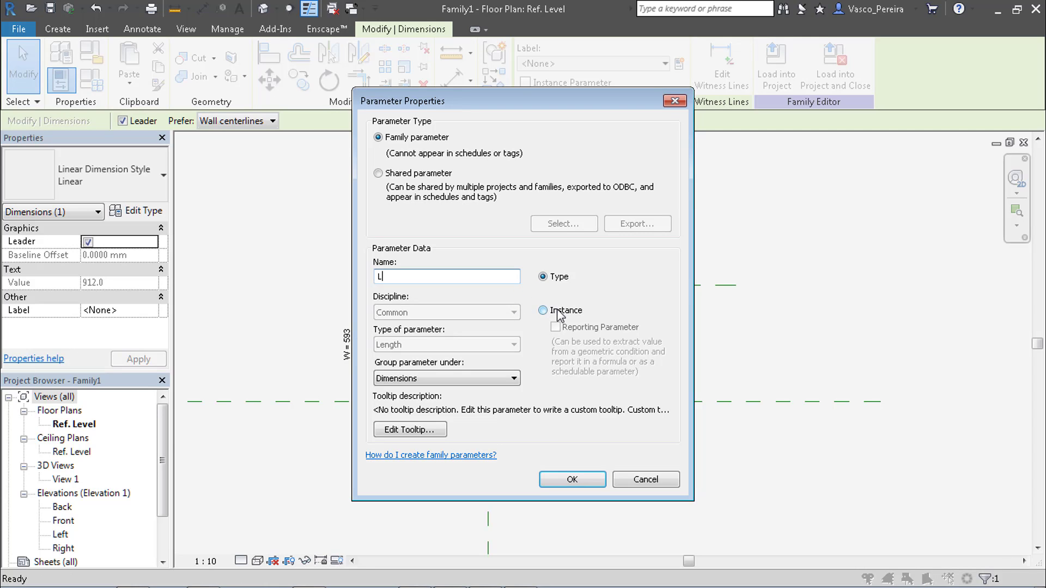
{"action": "left_click", "coordinate": [558, 312]}
{"action": "left_click", "coordinate": [557, 476]}
{"action": "left_click", "coordinate": [560, 342]}
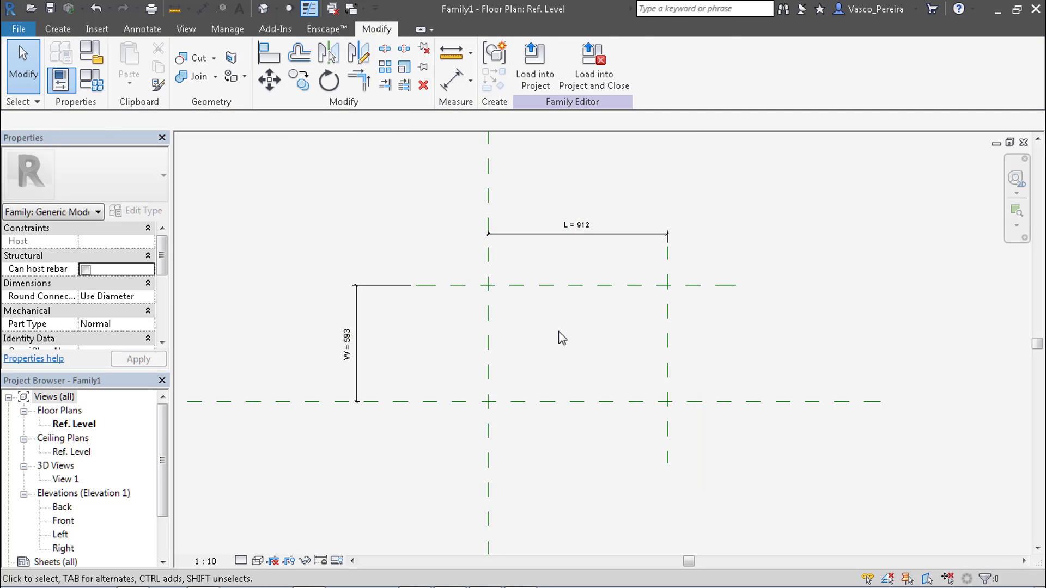
- Sketch a rectangular extrusion spanning the reference plane corners and finish it
{"action": "key", "text": "e"}
{"action": "key", "text": "x"}
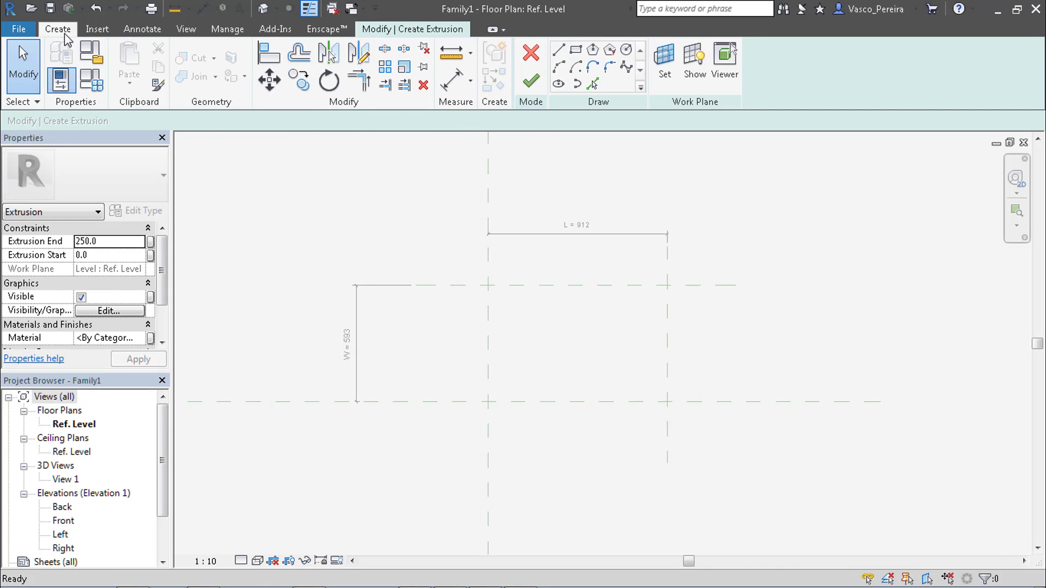
{"action": "left_click", "coordinate": [65, 34]}
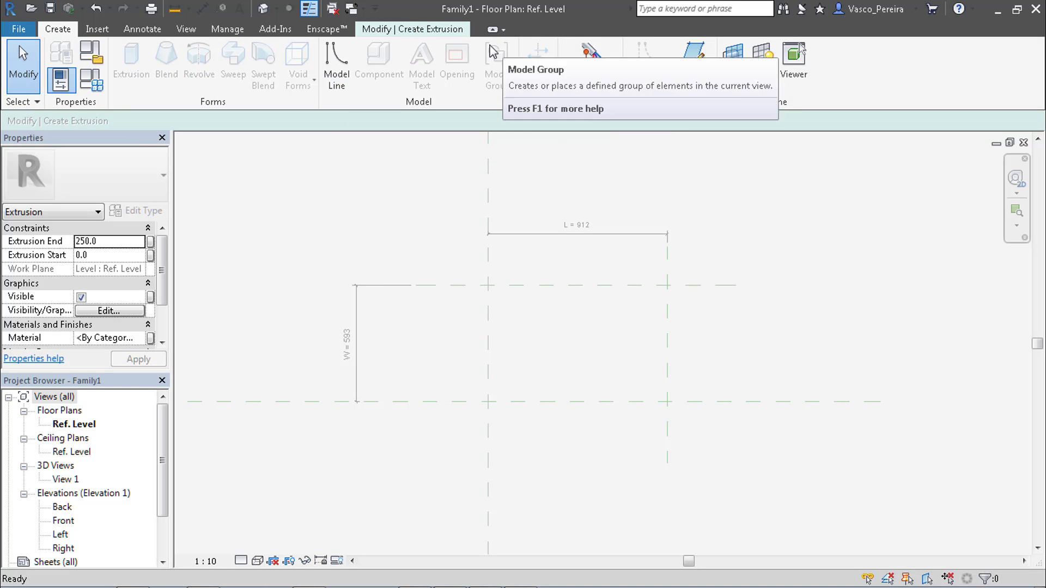
{"action": "left_click", "coordinate": [447, 31]}
{"action": "left_click", "coordinate": [581, 51]}
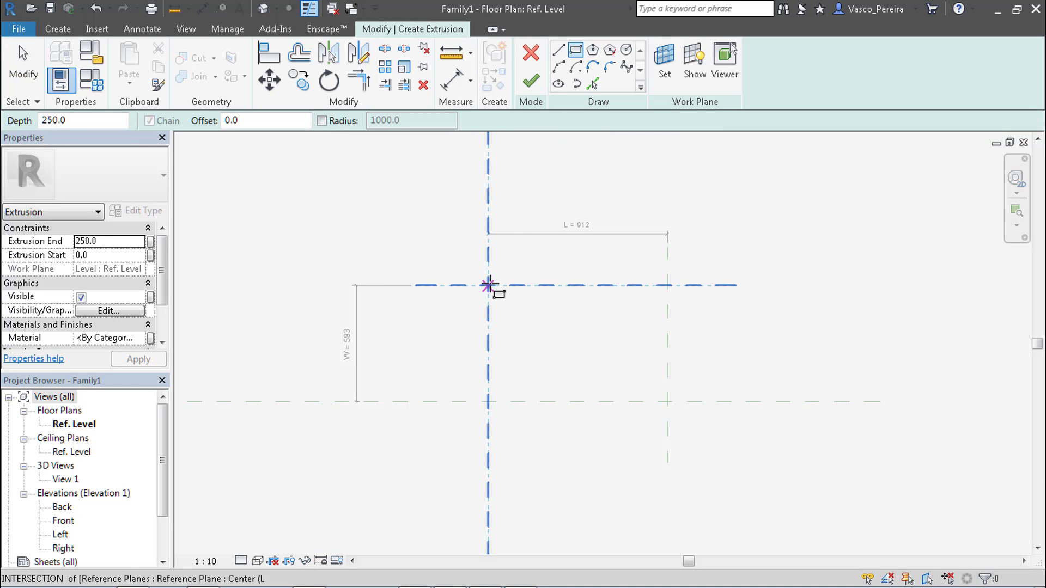
{"action": "left_click", "coordinate": [488, 284]}
{"action": "left_click", "coordinate": [665, 401]}
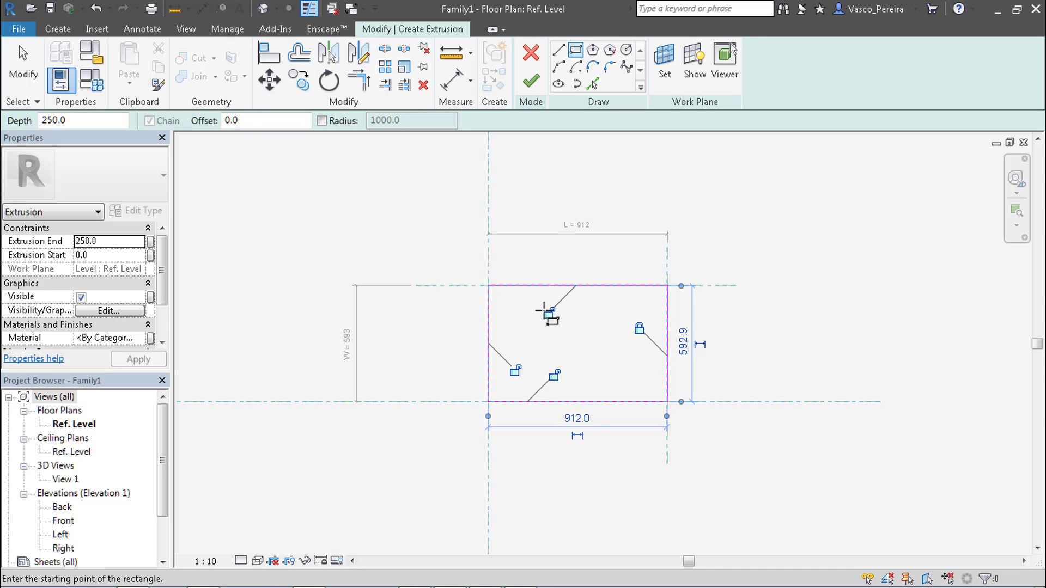
{"action": "key", "text": "Escape"}
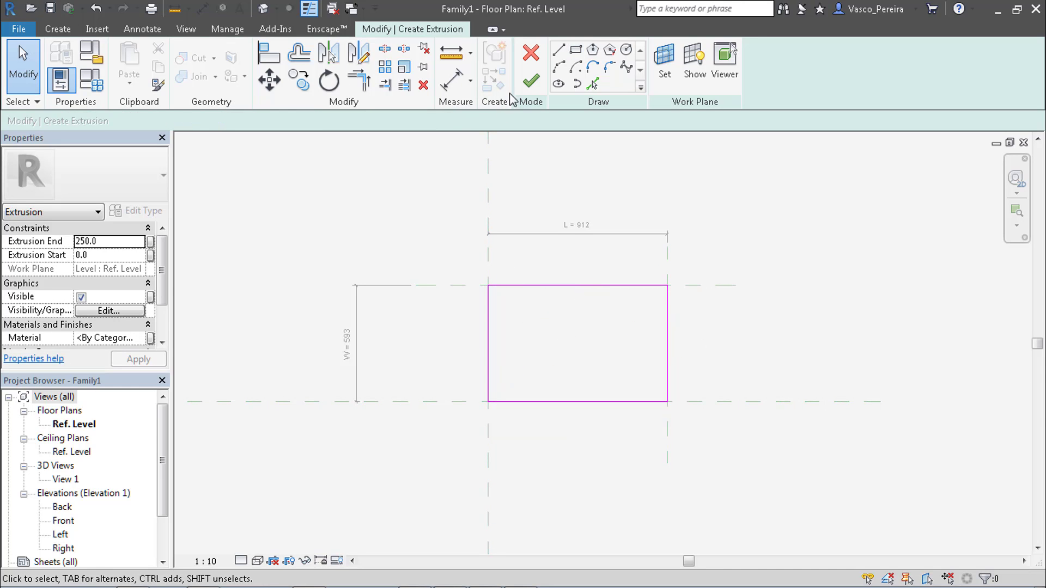
{"action": "left_click", "coordinate": [531, 81]}
{"action": "left_click", "coordinate": [676, 298]}
- Drag the right vertical reference plane so L becomes 860
{"action": "left_click", "coordinate": [703, 285]}
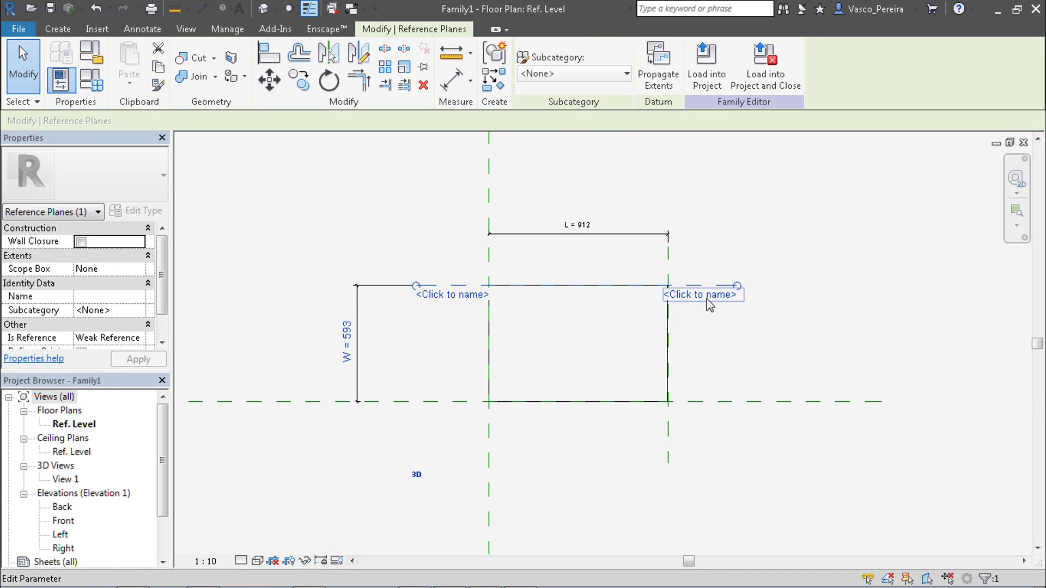
{"action": "left_click", "coordinate": [667, 281]}
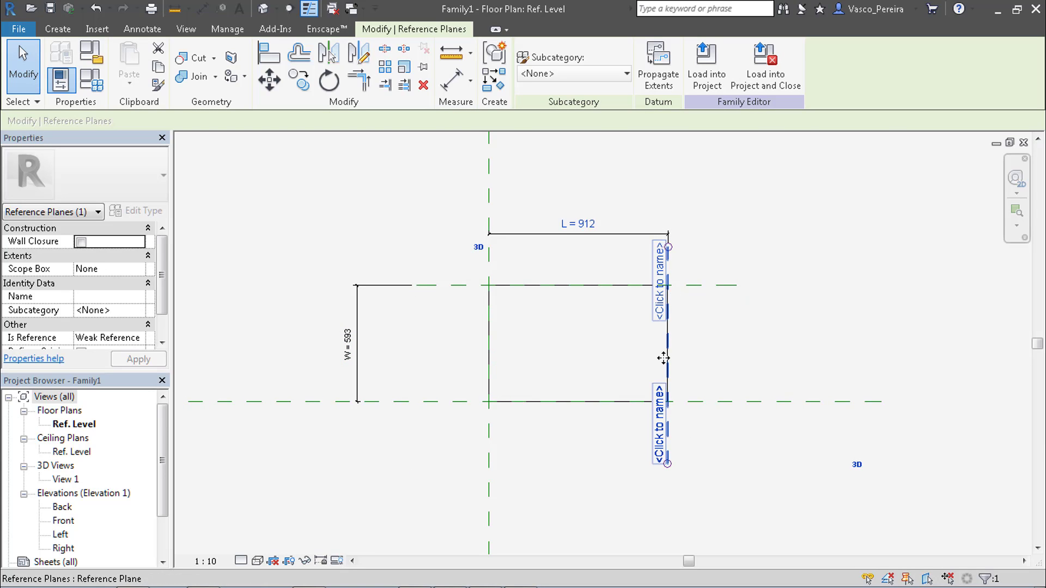
{"action": "left_click_drag", "start_coordinate": [668, 362], "coordinate": [656, 343]}
{"action": "left_click", "coordinate": [619, 313]}
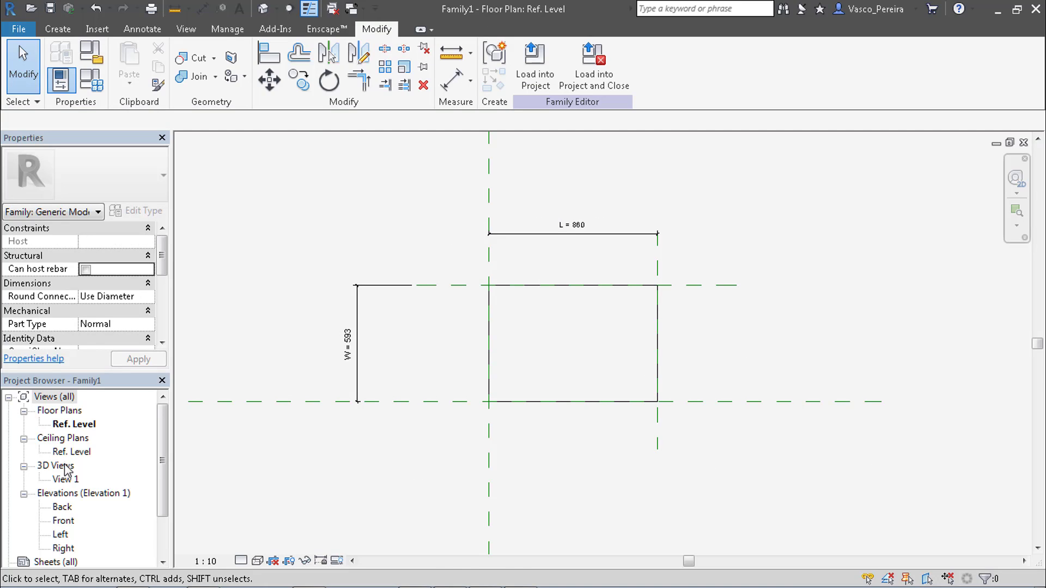
{"action": "left_click", "coordinate": [64, 521]}
- In Front elevation, add a reference plane above the box and align the box top to it
{"action": "double_click", "coordinate": [67, 522]}
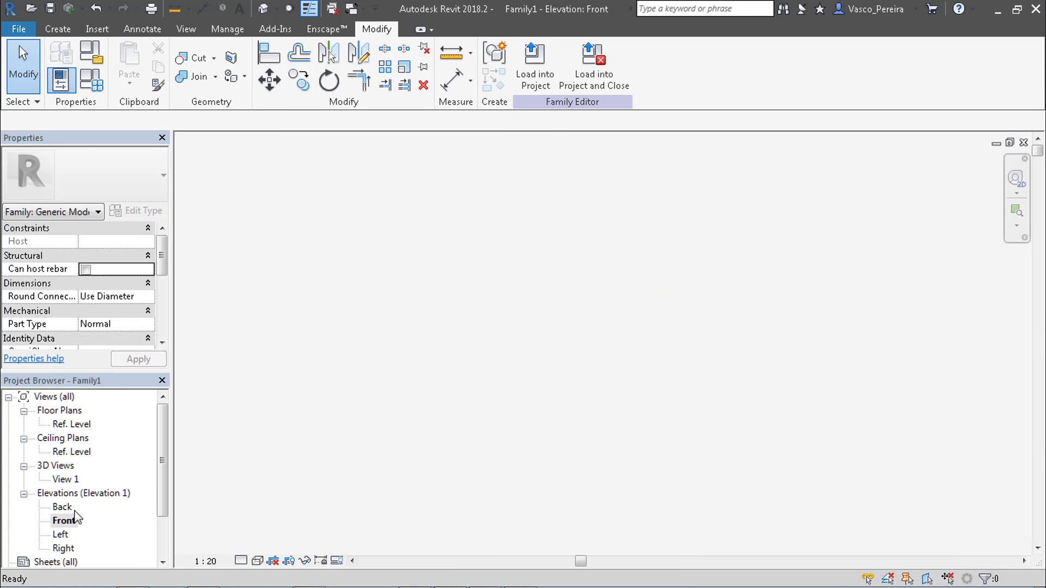
{"action": "middle_click", "coordinate": [548, 303]}
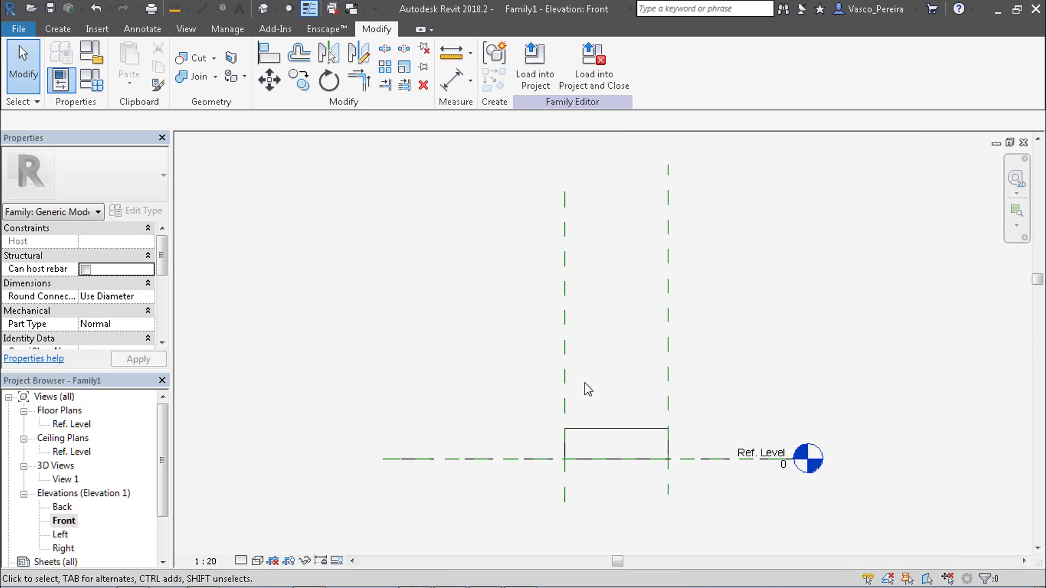
{"action": "key", "text": "r"}
{"action": "key", "text": "p"}
{"action": "left_click", "coordinate": [493, 405]}
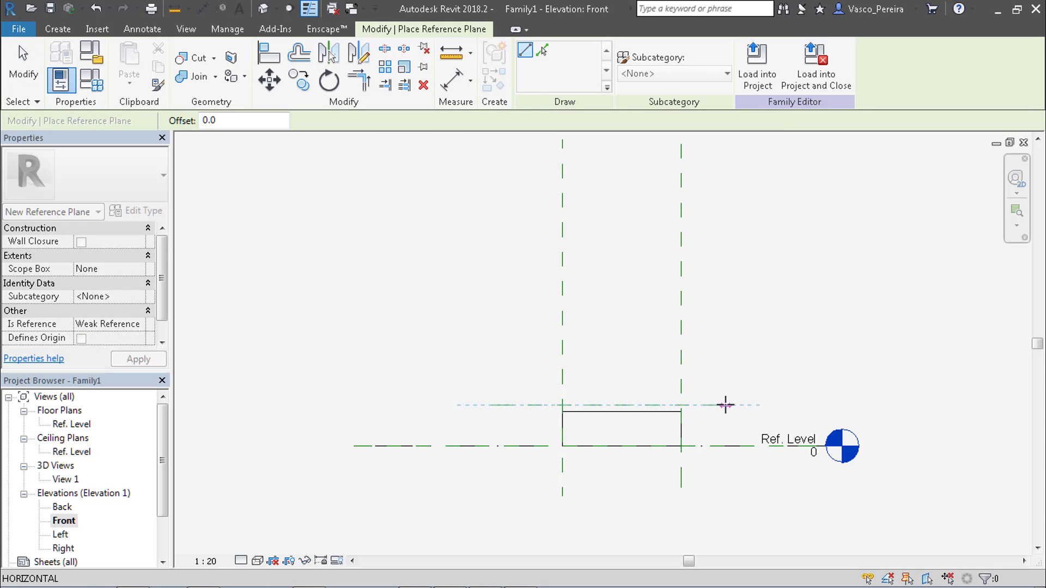
{"action": "left_click", "coordinate": [726, 405]}
{"action": "key", "text": "Escape"}
{"action": "key", "text": "Escape"}
{"action": "scroll", "coordinate": [642, 415], "scroll_direction": "up", "scroll_amount": 2}
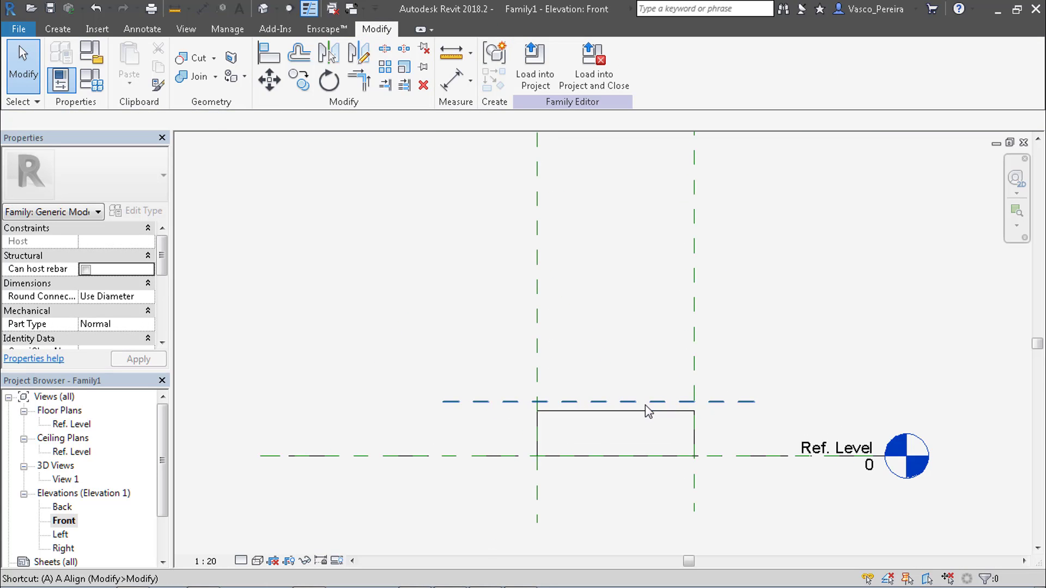
{"action": "key", "text": "a"}
{"action": "key", "text": "l"}
{"action": "left_click", "coordinate": [648, 403]}
{"action": "left_click", "coordinate": [653, 411]}
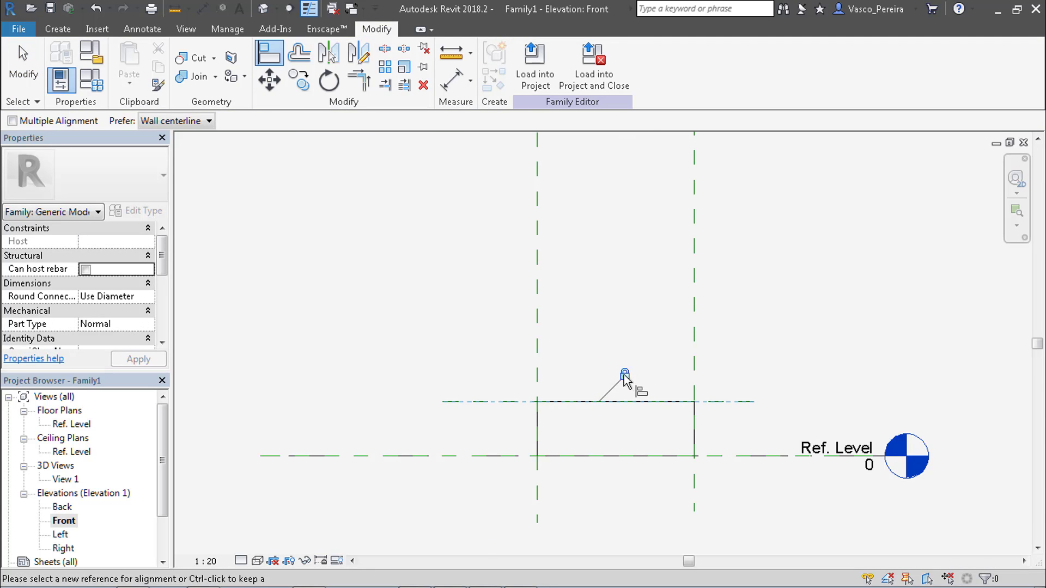
{"action": "key", "text": "Escape"}
{"action": "key", "text": "Escape"}
- Dimension the plane to Ref. Level as 297 and label it instance parameter H
{"action": "key", "text": "d"}
{"action": "key", "text": "i"}
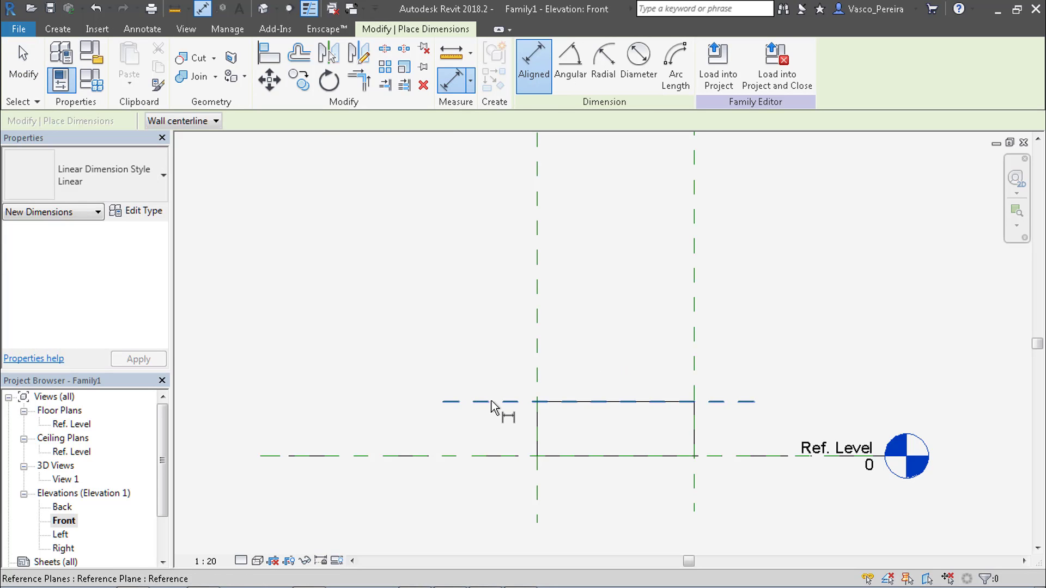
{"action": "left_click", "coordinate": [492, 403]}
{"action": "left_click", "coordinate": [473, 456]}
{"action": "left_click", "coordinate": [436, 376]}
{"action": "key", "text": "Escape"}
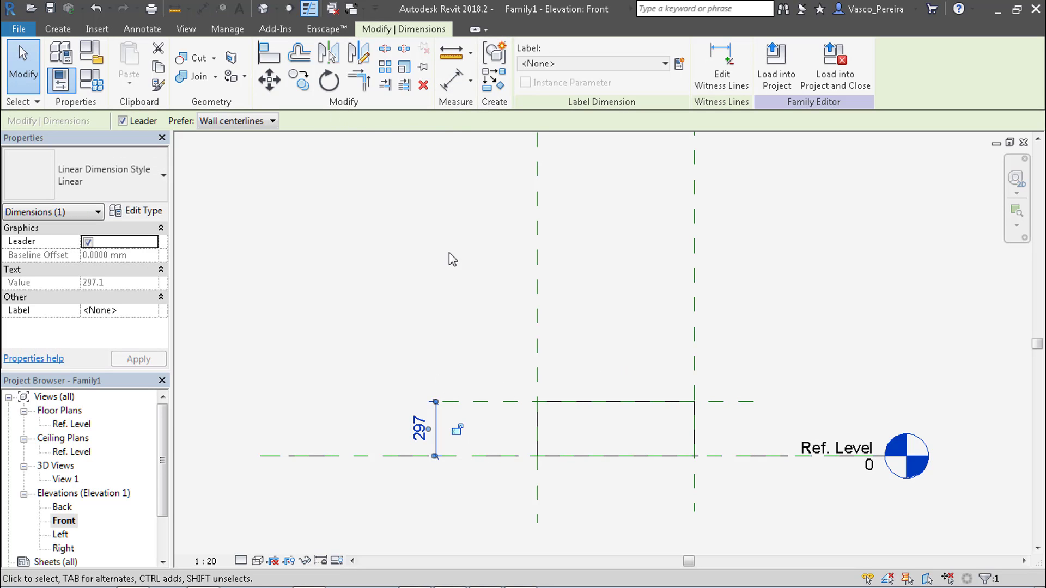
{"action": "left_click", "coordinate": [679, 64]}
{"action": "type", "text": "H"}
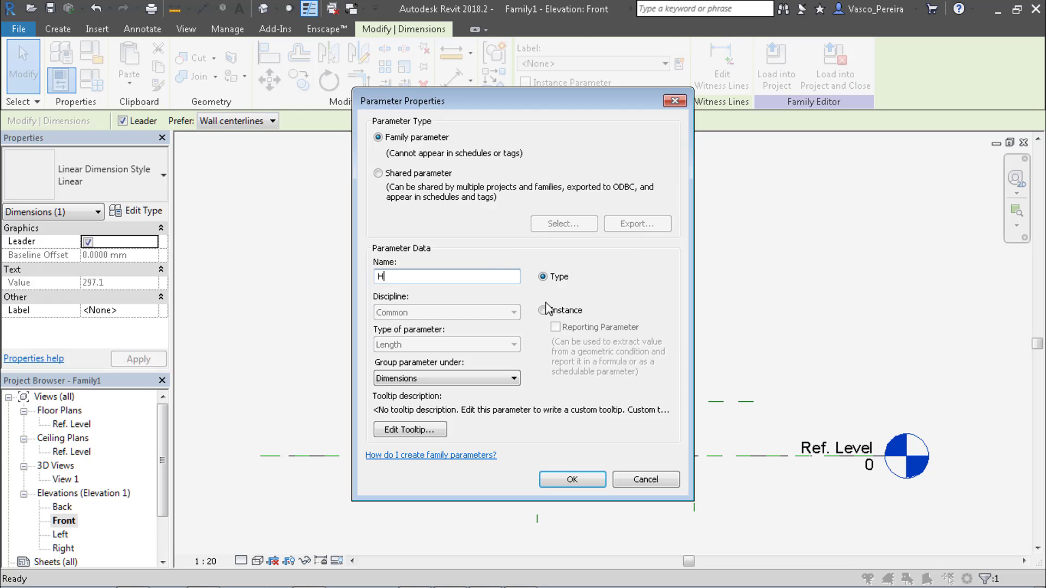
{"action": "left_click", "coordinate": [561, 311]}
{"action": "left_click", "coordinate": [572, 480]}
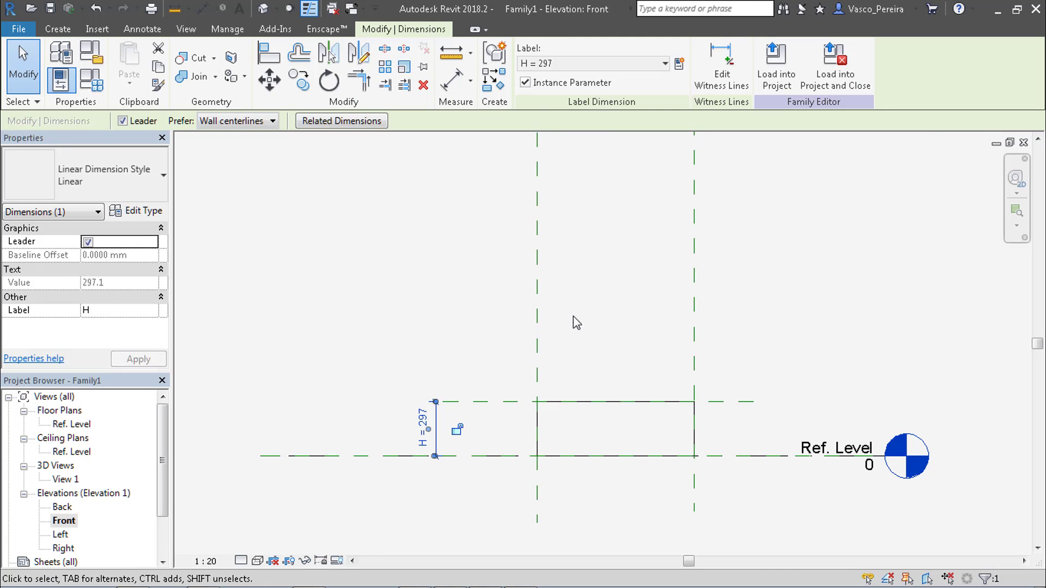
{"action": "key", "text": "Escape"}
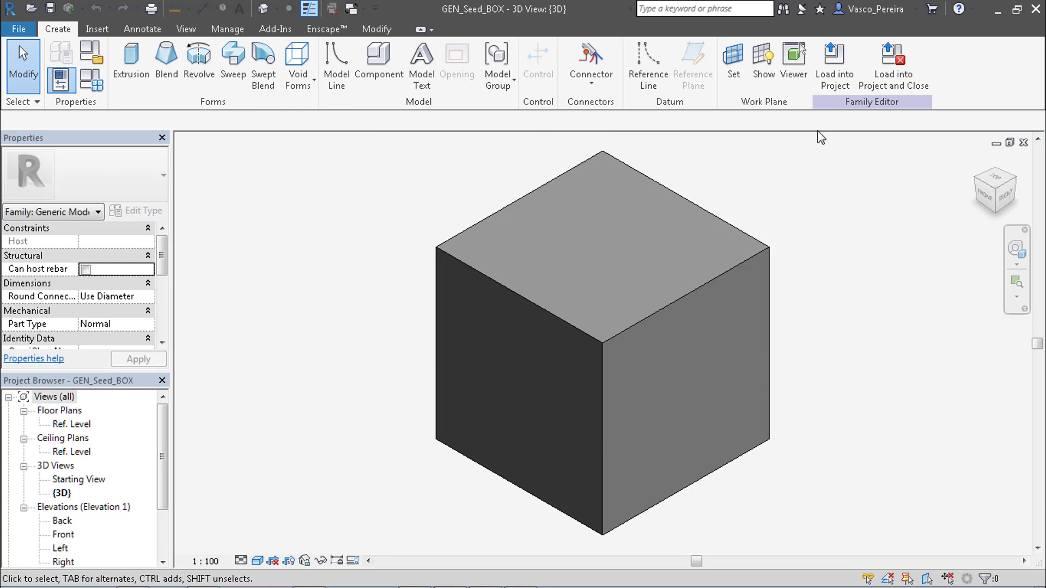
{"action": "left_click", "coordinate": [846, 78]}
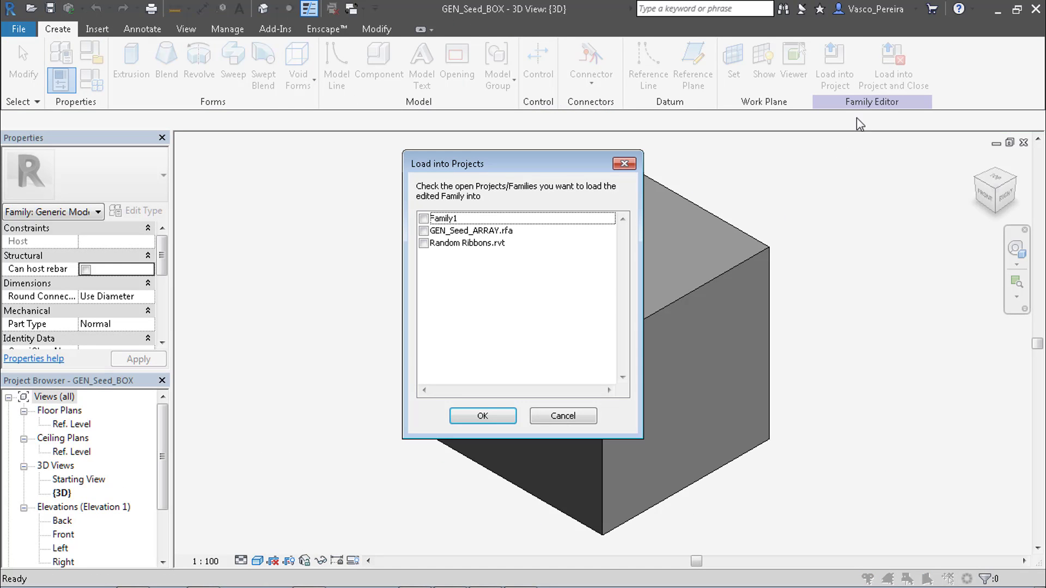
- Load GEN_Seed_BOX into Family1, place it, and narrow it to a thin strip against the left reference plane
{"action": "left_click", "coordinate": [447, 219]}
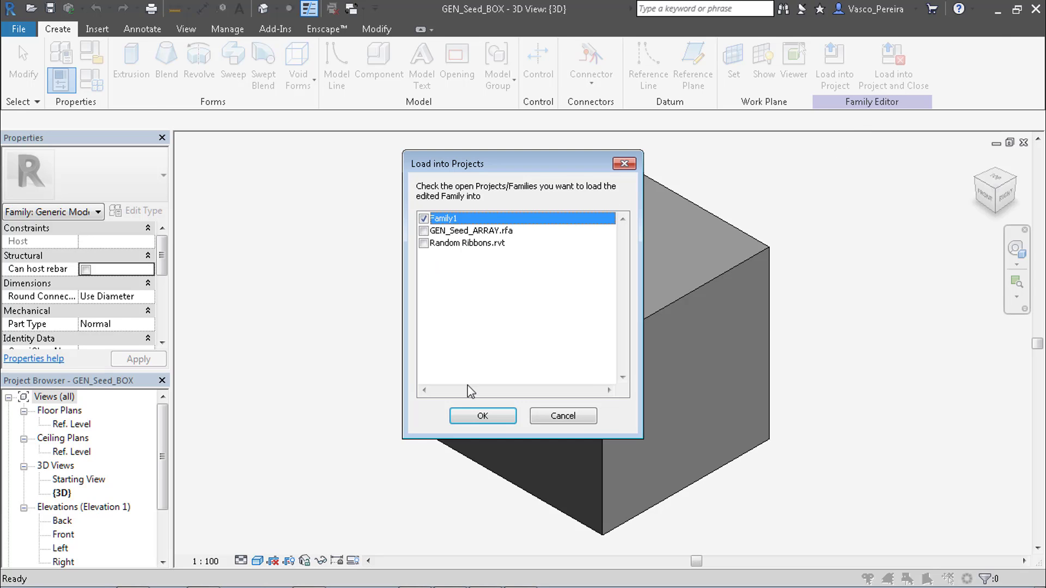
{"action": "left_click", "coordinate": [473, 409]}
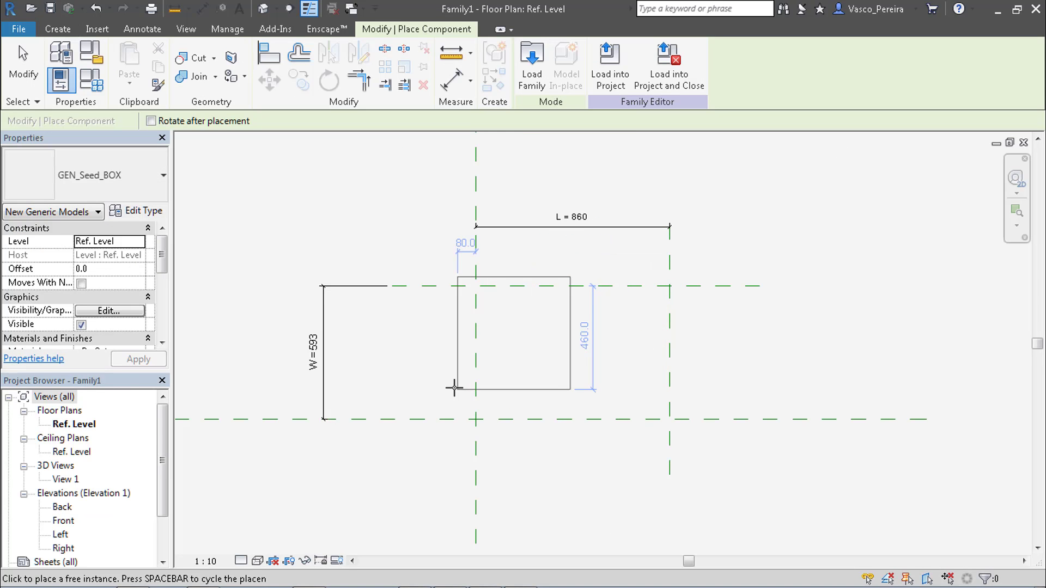
{"action": "left_click", "coordinate": [412, 388]}
{"action": "key", "text": "Escape"}
{"action": "key", "text": "Escape"}
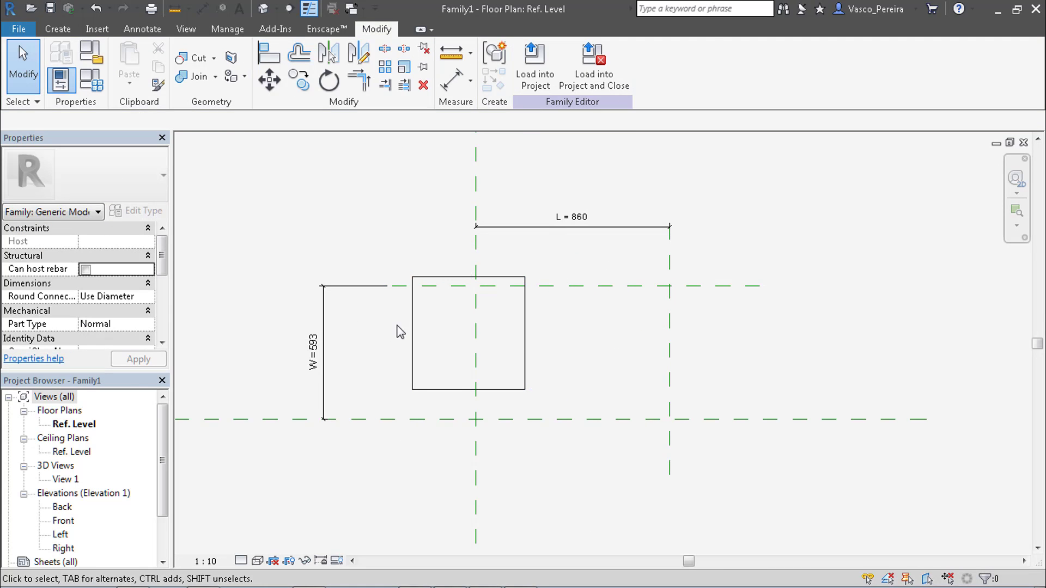
{"action": "left_click", "coordinate": [414, 332]}
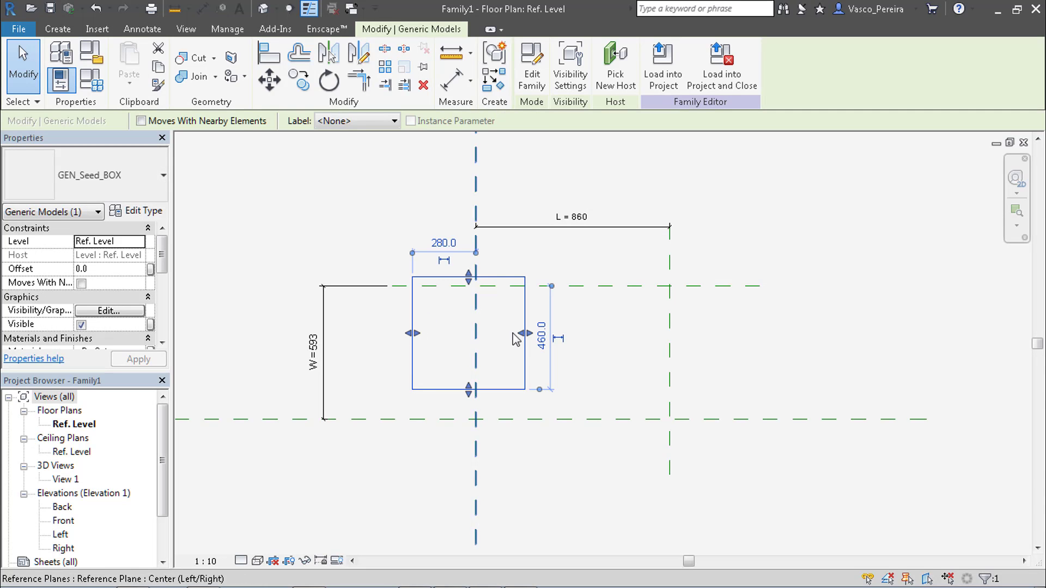
{"action": "left_click_drag", "start_coordinate": [526, 332], "coordinate": [434, 284]}
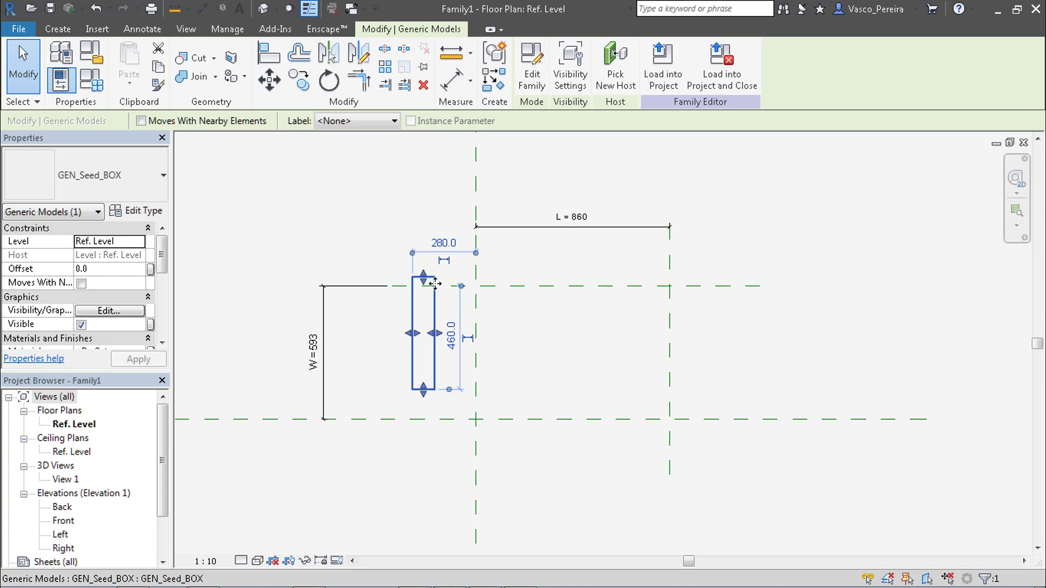
{"action": "left_click_drag", "start_coordinate": [414, 365], "coordinate": [482, 341]}
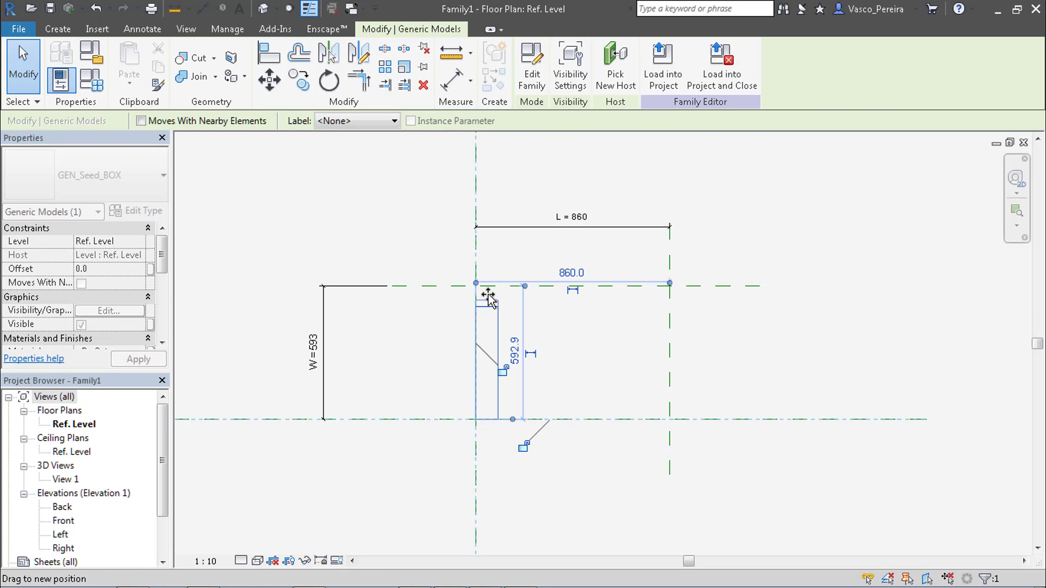
{"action": "left_click_drag", "start_coordinate": [489, 296], "coordinate": [489, 286]}
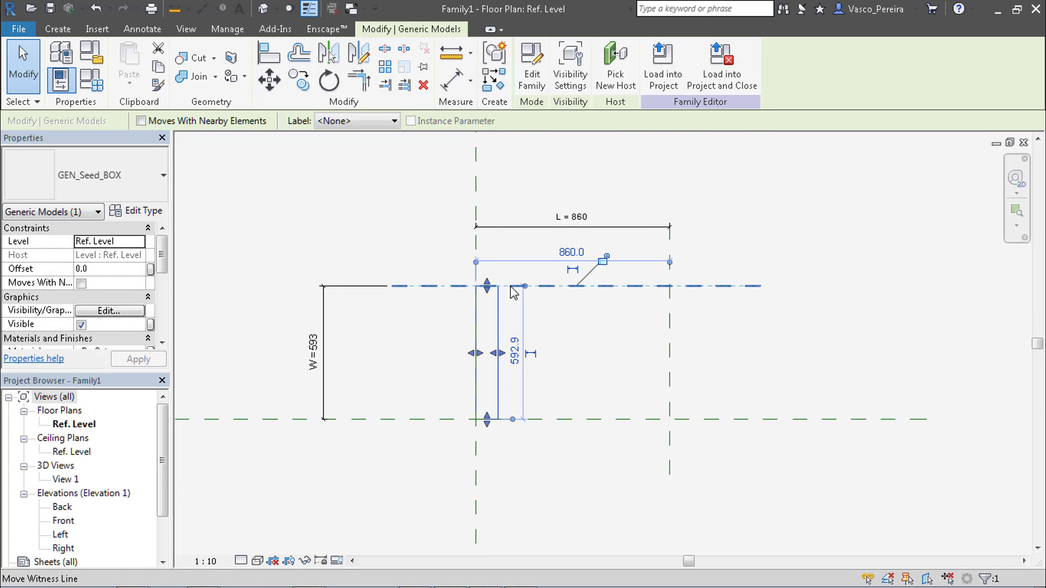
- Place a second box with CM, rotate it horizontal, then delete it
{"action": "key", "text": "c"}
{"action": "key", "text": "m"}
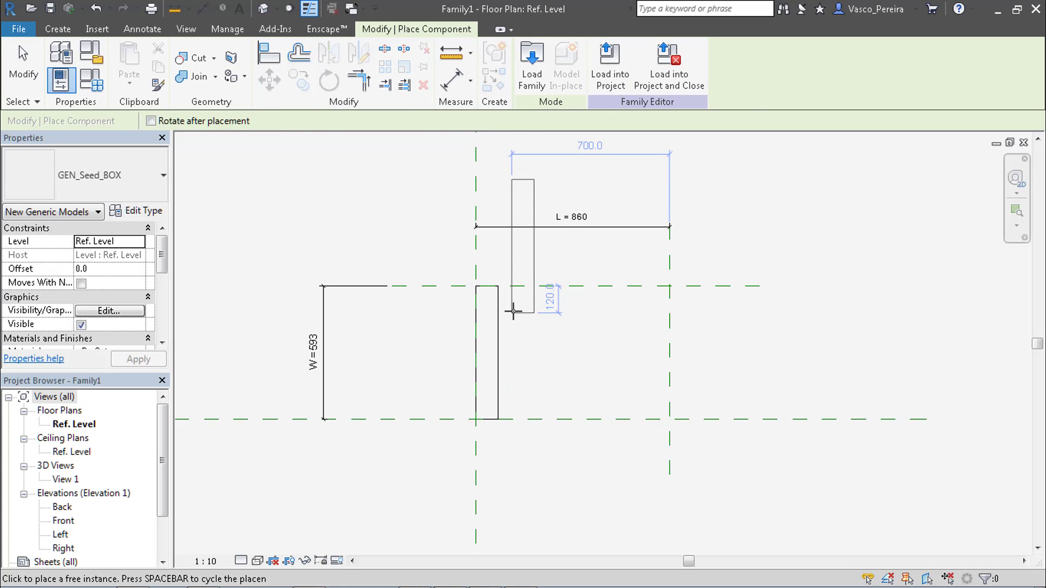
{"action": "left_click", "coordinate": [532, 370]}
{"action": "key", "text": "Escape"}
{"action": "left_click", "coordinate": [541, 303]}
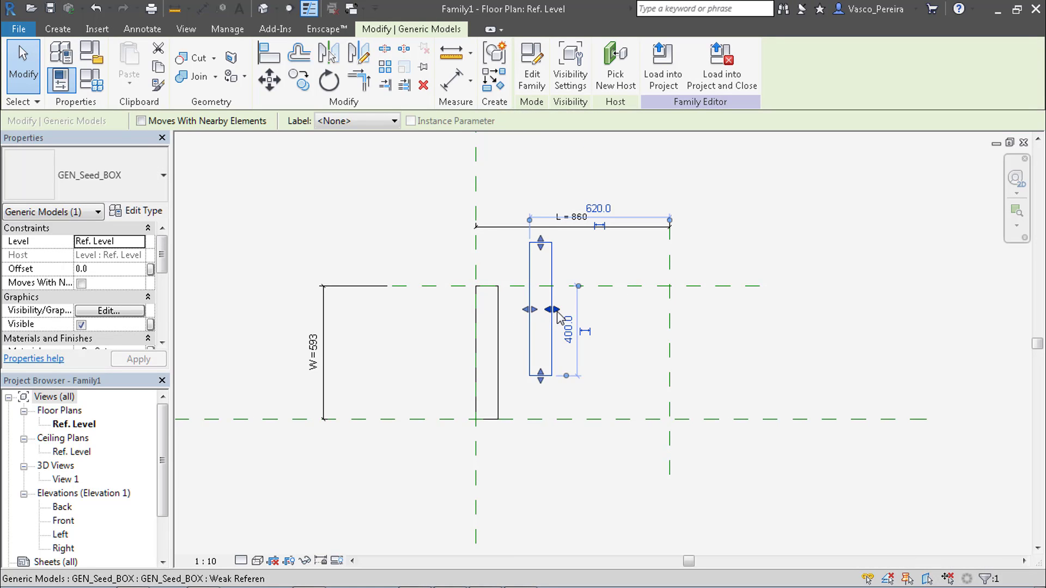
{"action": "key", "text": "space"}
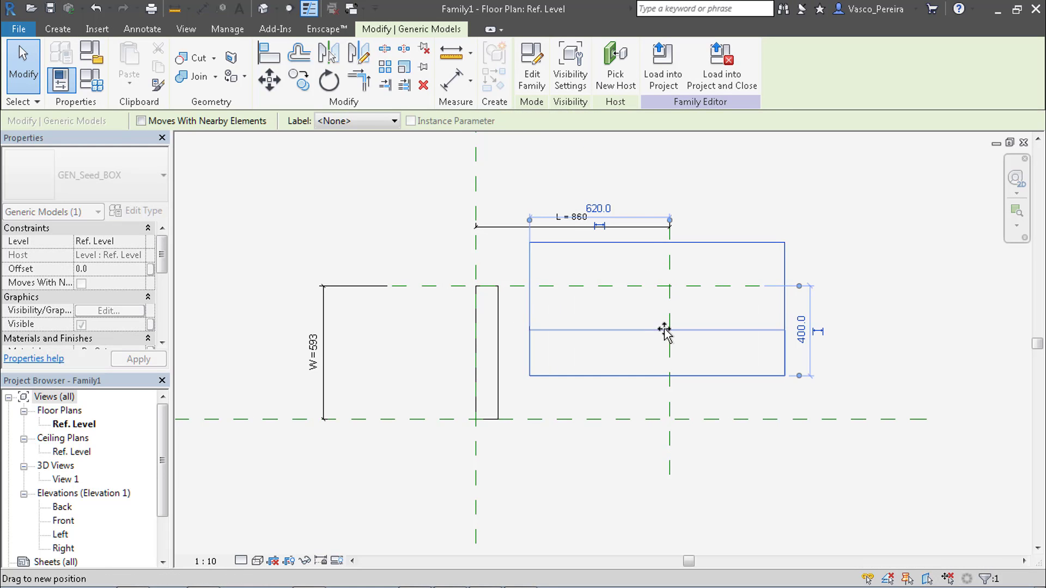
{"action": "key", "text": "Delete"}
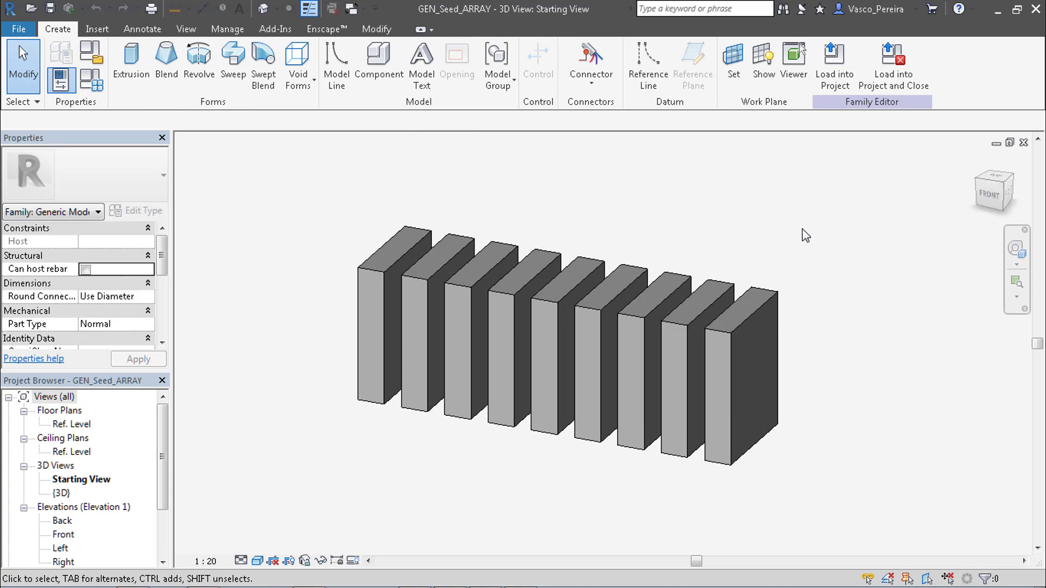
- Load GEN_Seed_ARRAY into Family1, place it, and drag its end grip to resize the ribbon row
{"action": "left_click", "coordinate": [834, 64]}
{"action": "left_click", "coordinate": [483, 416]}
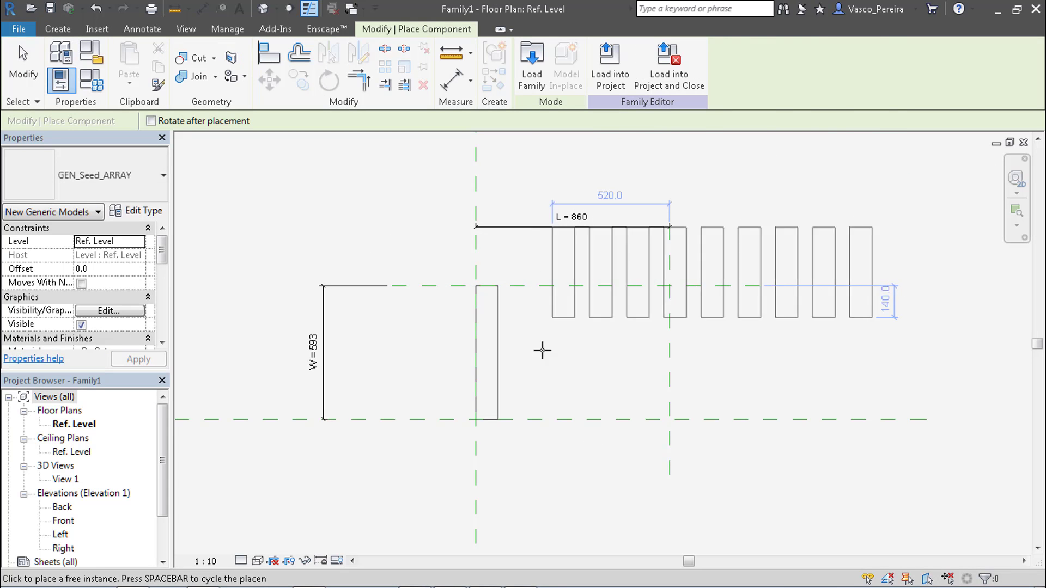
{"action": "left_click", "coordinate": [535, 403]}
{"action": "key", "text": "Escape"}
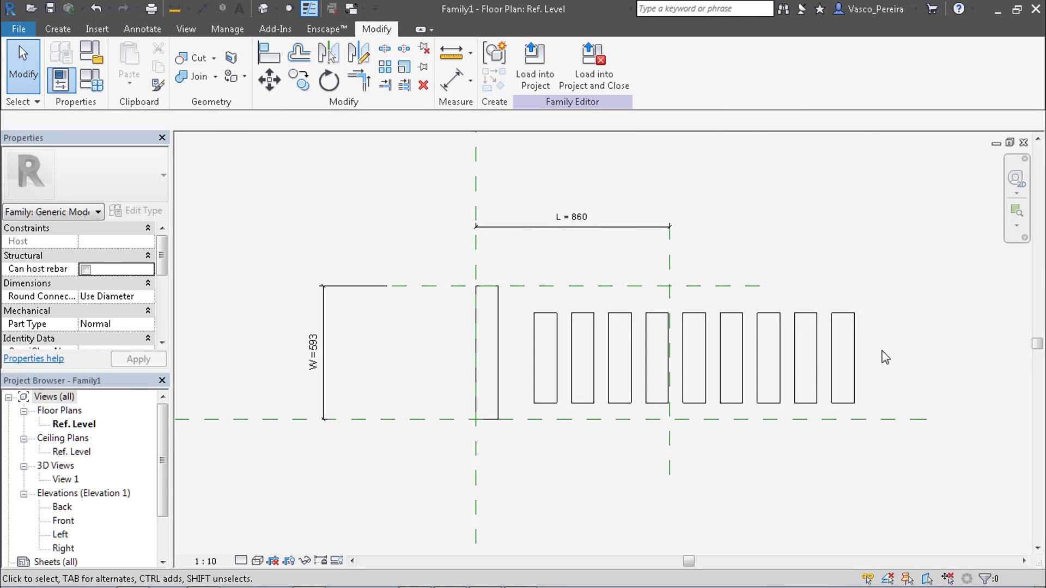
{"action": "left_click", "coordinate": [852, 361]}
{"action": "scroll", "coordinate": [851, 361], "scroll_direction": "down", "scroll_amount": 1}
{"action": "left_click_drag", "start_coordinate": [838, 355], "coordinate": [931, 357]}
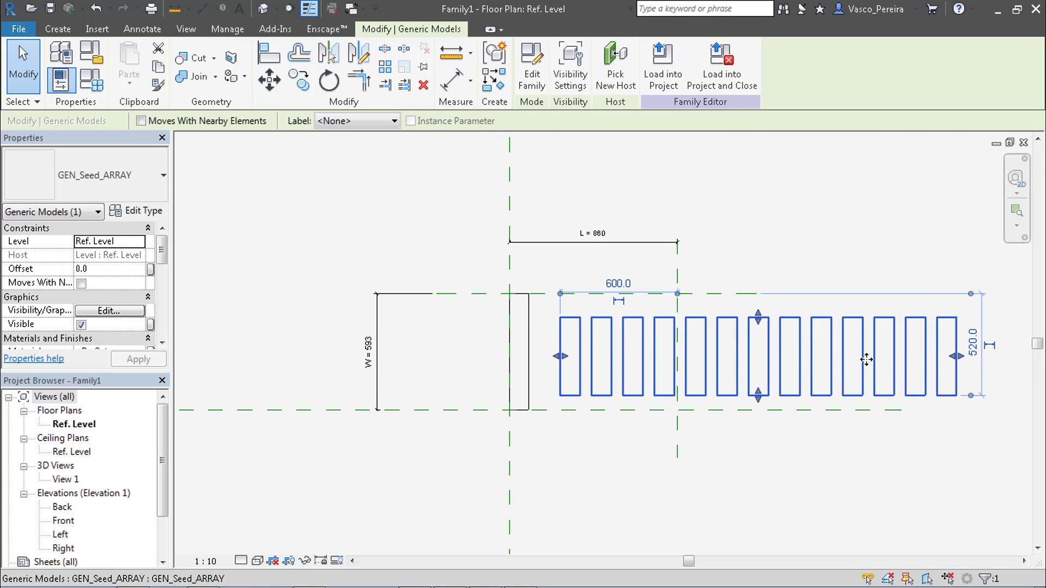
- Delete the ribbon array and lock the box's bottom and left edges to the reference planes
{"action": "key", "text": "Delete"}
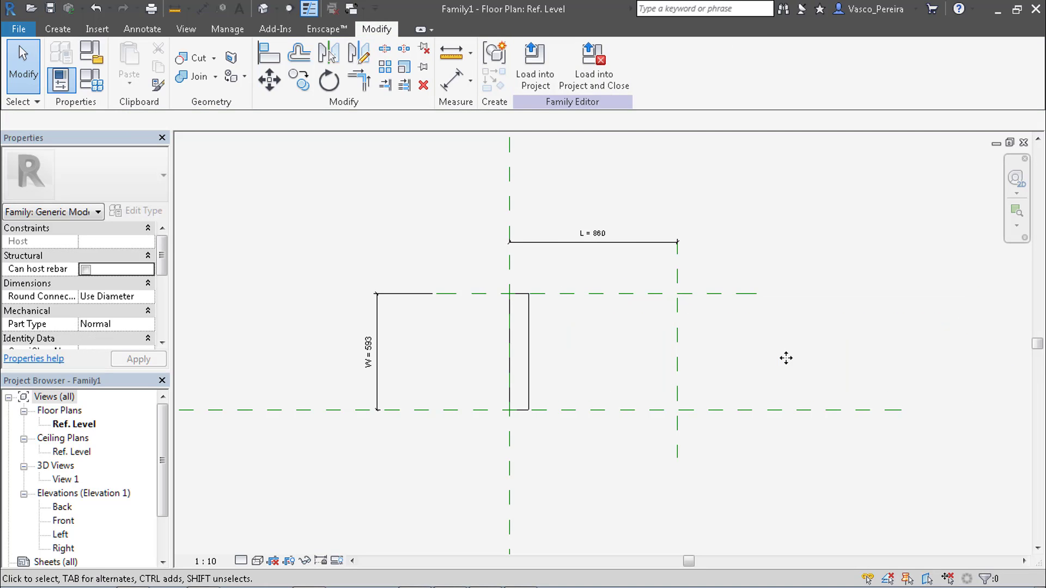
{"action": "left_click", "coordinate": [532, 361]}
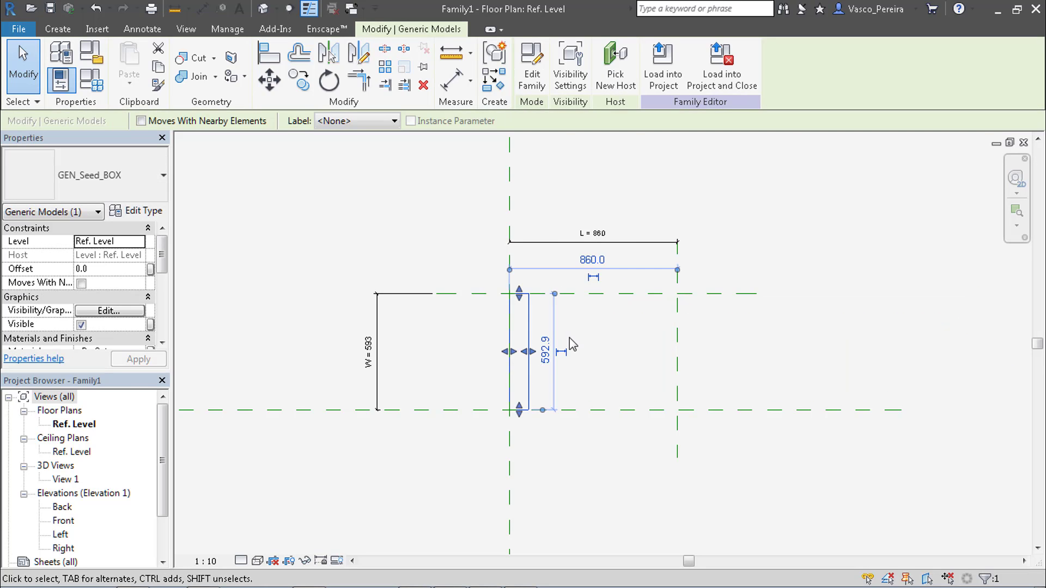
{"action": "key", "text": "a"}
{"action": "key", "text": "l"}
{"action": "left_click", "coordinate": [516, 412]}
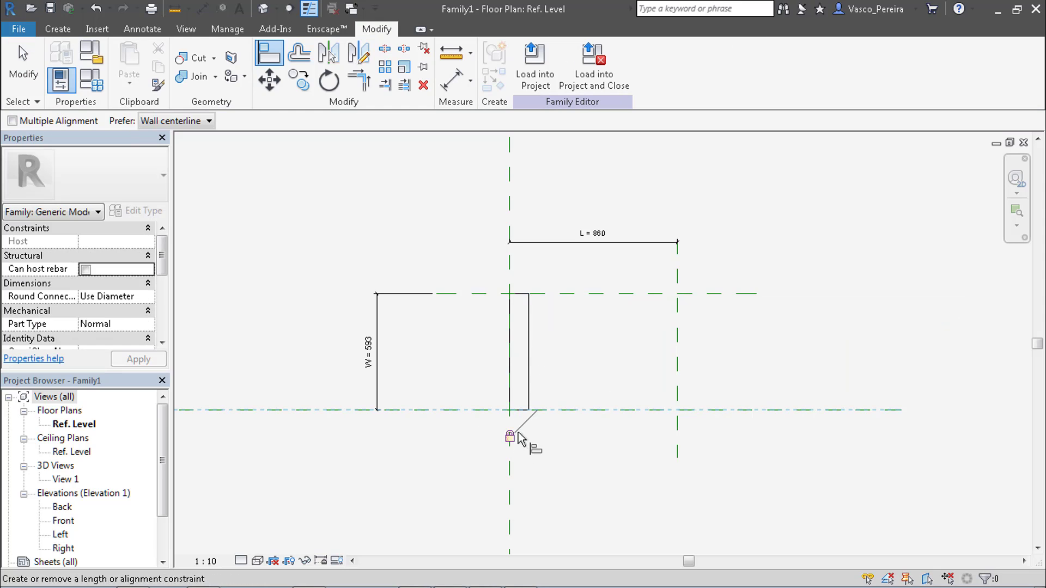
{"action": "left_click", "coordinate": [511, 434]}
{"action": "left_click", "coordinate": [510, 381]}
{"action": "key", "text": "Escape"}
{"action": "key", "text": "Escape"}
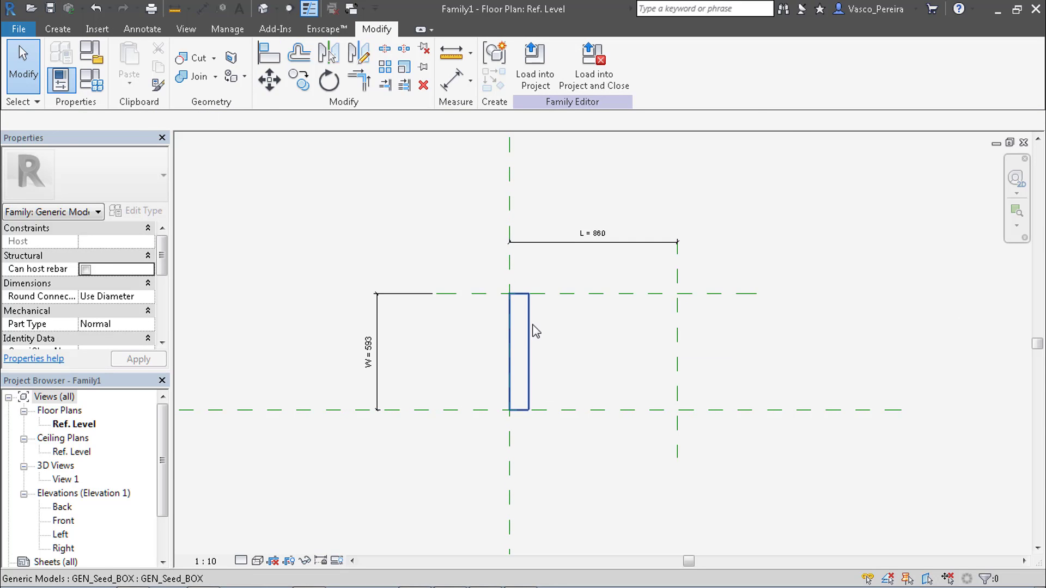
- Set the box's Height to 500 in its instance properties and select the Width value
{"action": "left_click", "coordinate": [536, 331]}
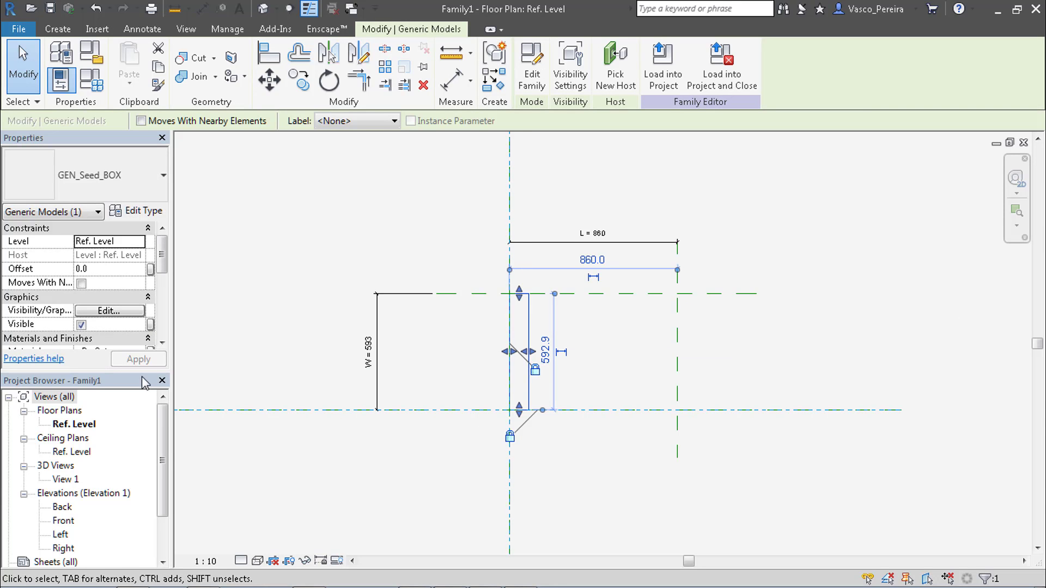
{"action": "left_click_drag", "start_coordinate": [141, 377], "coordinate": [80, 149]}
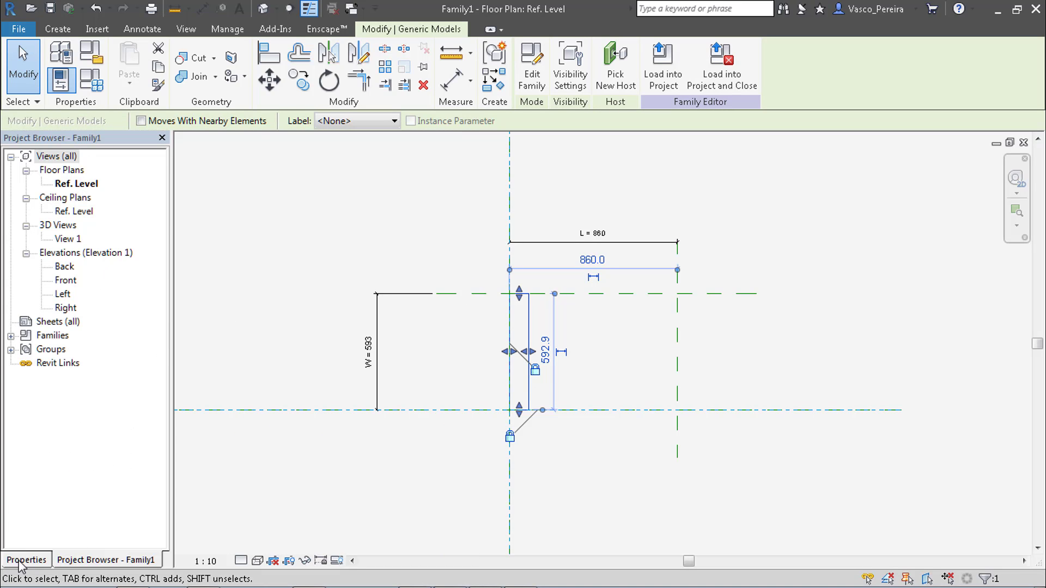
{"action": "left_click", "coordinate": [22, 561]}
{"action": "left_click", "coordinate": [117, 381]}
{"action": "type", "text": "400"}
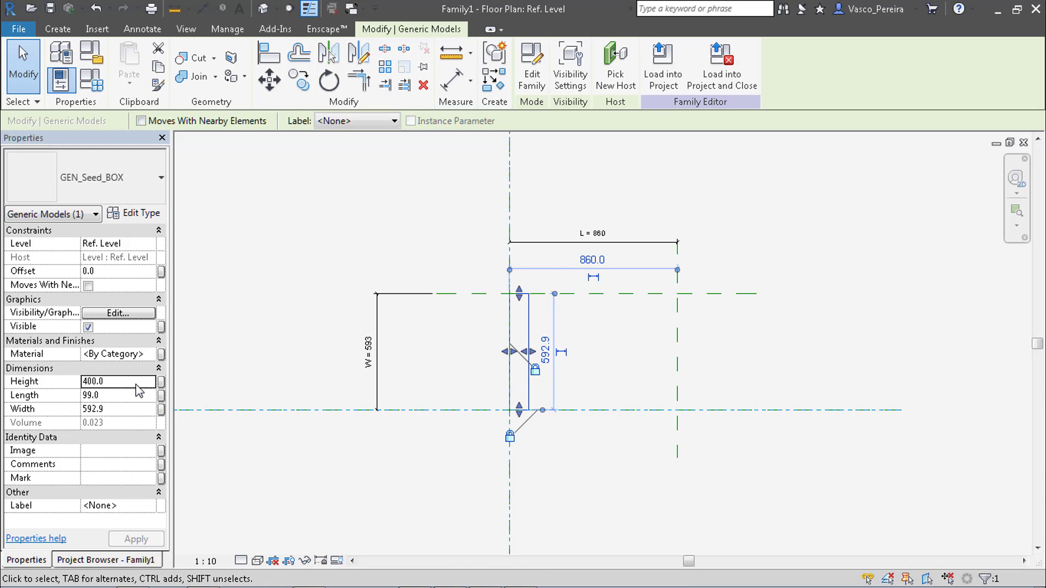
{"action": "double_click", "coordinate": [136, 383]}
{"action": "type", "text": "500"}
{"action": "left_click", "coordinate": [145, 408]}
- Link the box Width to the W parameter and set the W dimension to 600
{"action": "type", "text": "500"}
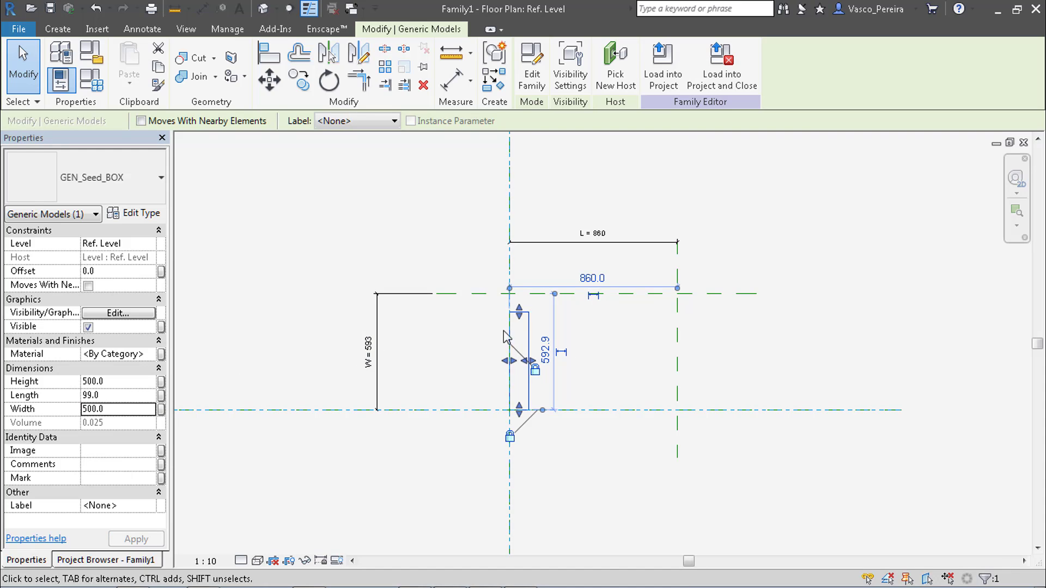
{"action": "left_click", "coordinate": [161, 409]}
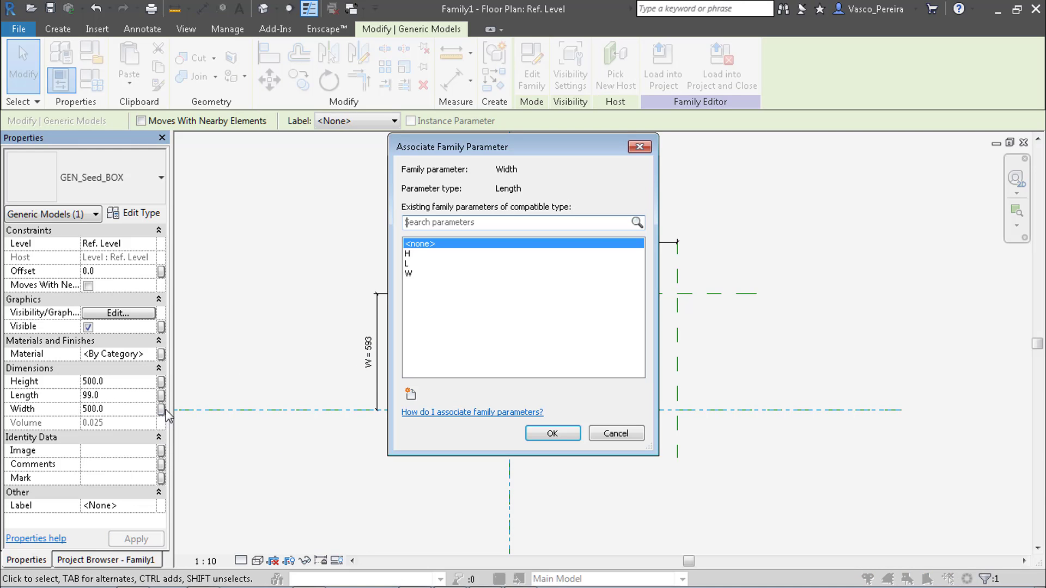
{"action": "left_click", "coordinate": [419, 274]}
{"action": "left_click", "coordinate": [549, 433]}
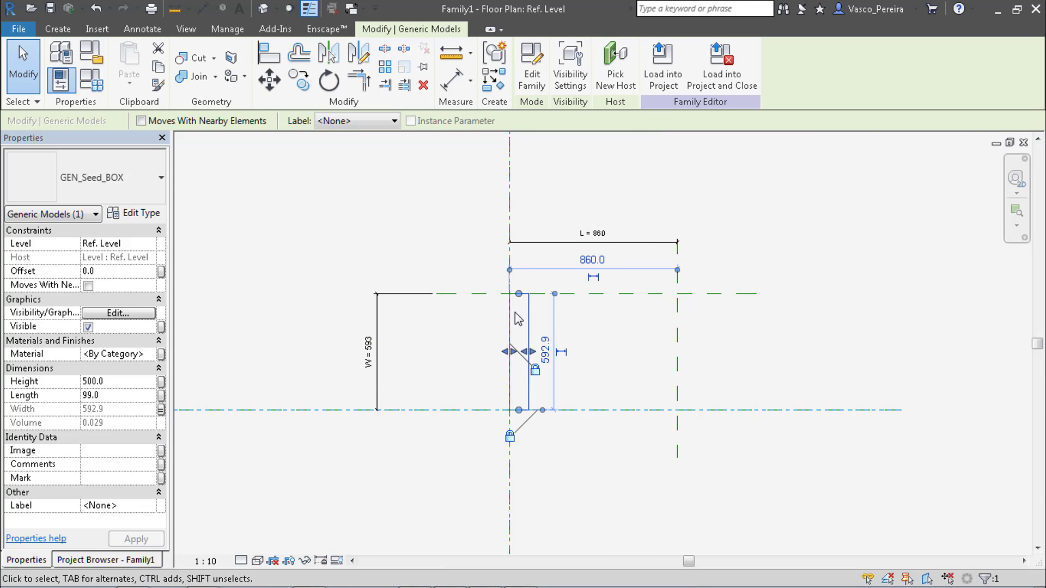
{"action": "left_click", "coordinate": [485, 302]}
{"action": "left_click", "coordinate": [479, 295]}
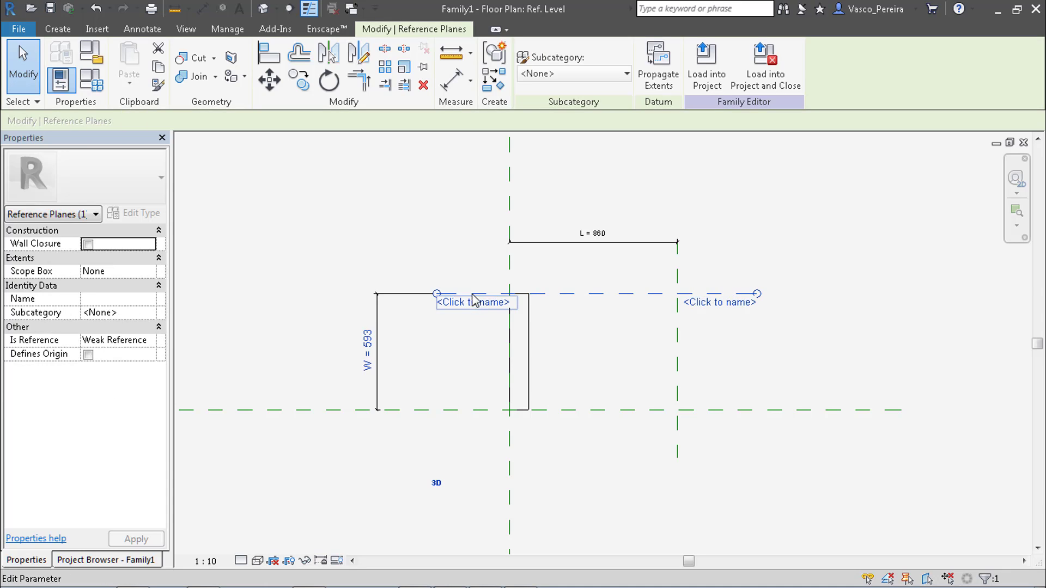
{"action": "left_click", "coordinate": [368, 349]}
{"action": "type", "text": "600"}
{"action": "key", "text": "Return"}
{"action": "key", "text": "Escape"}
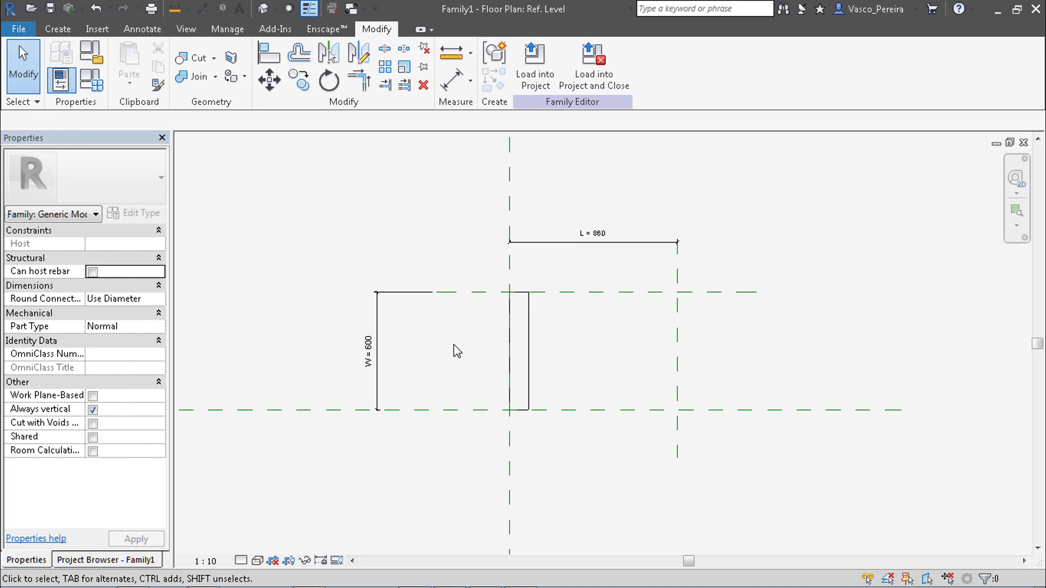
- Set the box Length to 100 and link it to a new Thickness parameter
{"action": "left_click", "coordinate": [538, 331]}
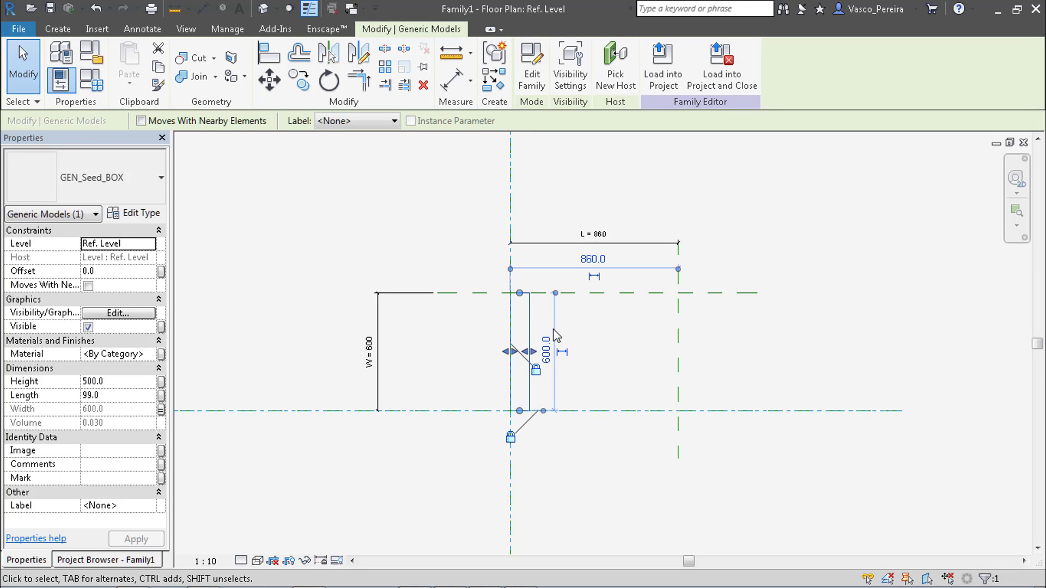
{"action": "double_click", "coordinate": [94, 396]}
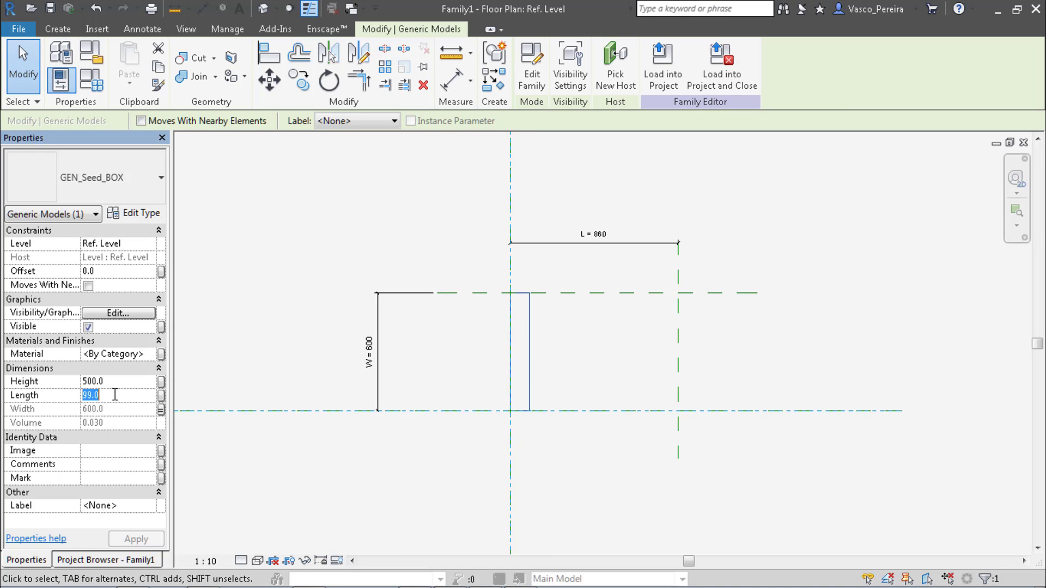
{"action": "type", "text": "100"}
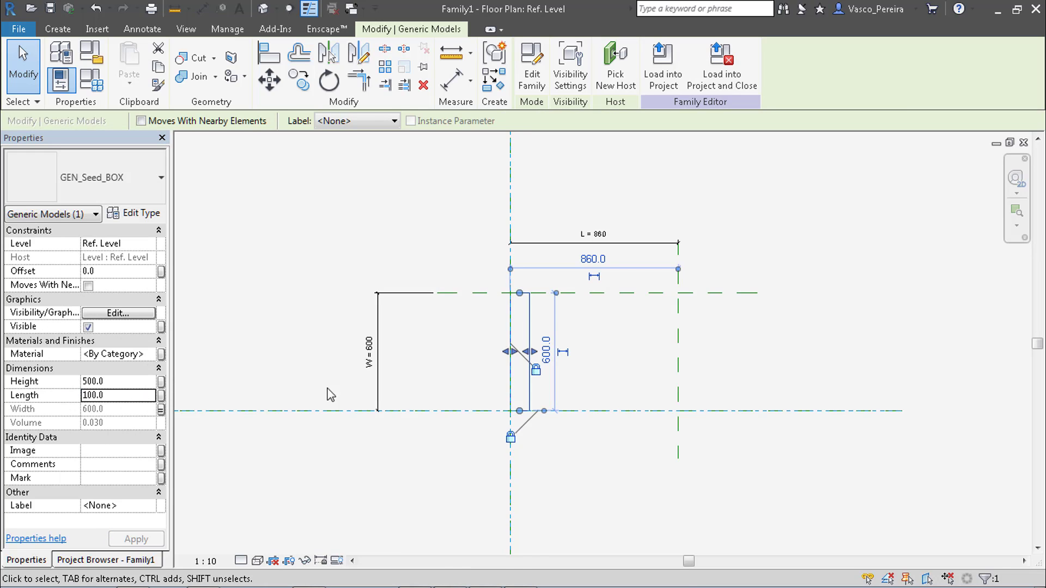
{"action": "left_click", "coordinate": [161, 396]}
{"action": "left_click", "coordinate": [411, 393]}
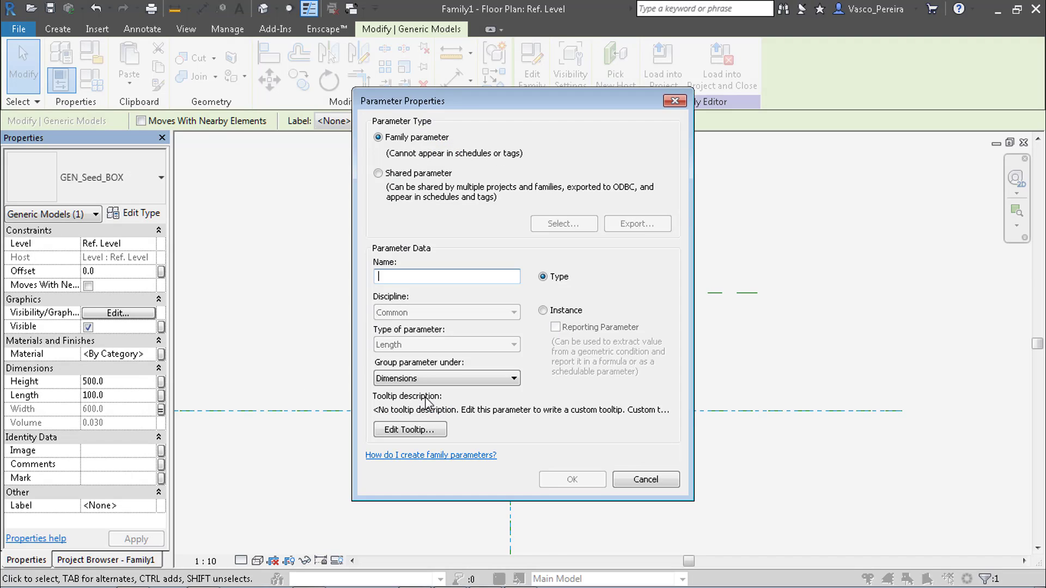
{"action": "type", "text": "Thickness"}
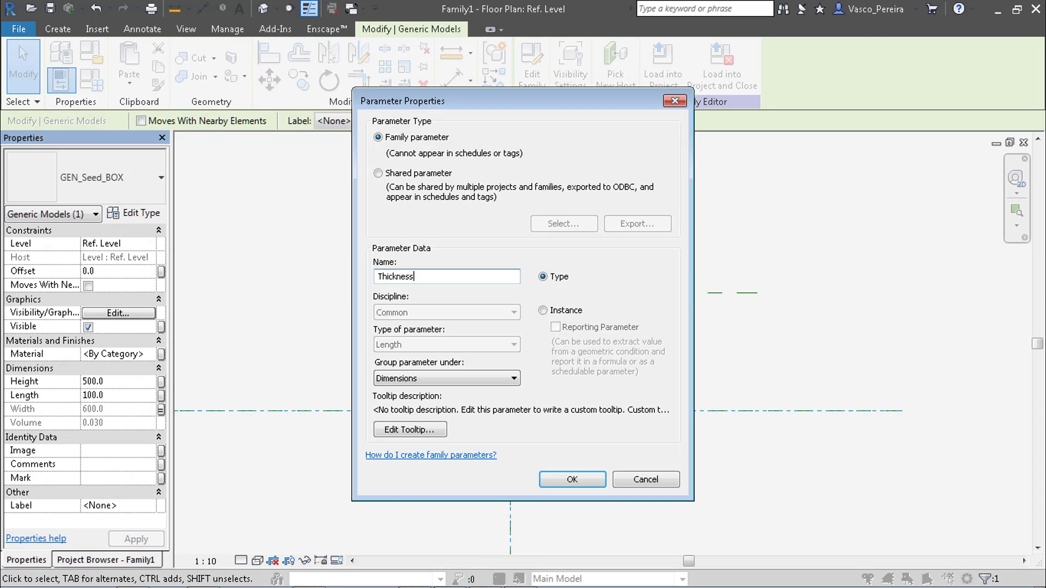
{"action": "left_click", "coordinate": [581, 478]}
{"action": "left_click", "coordinate": [544, 431]}
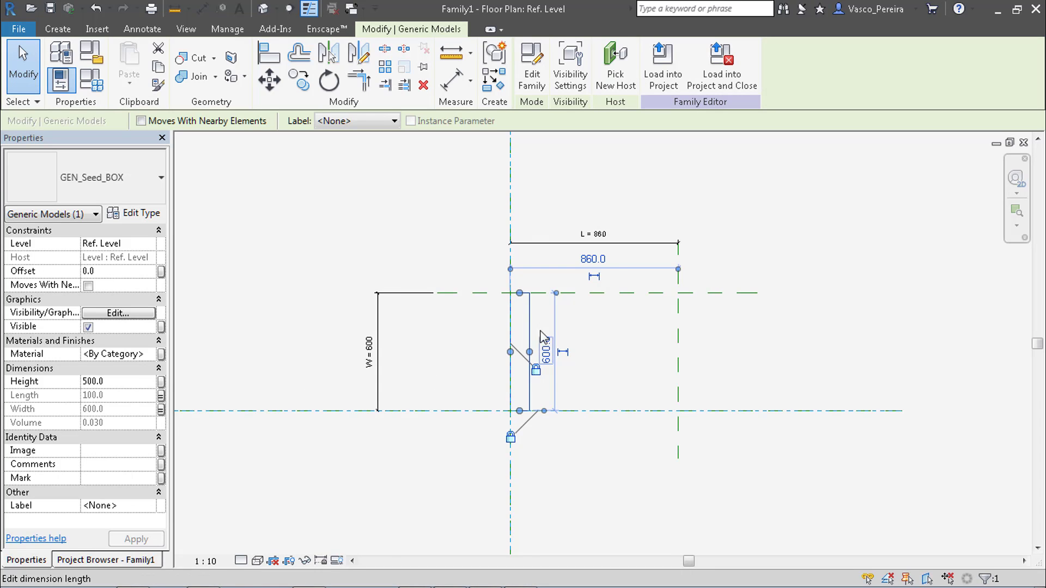
- Link the box Height to H and reconfirm Width is associated with W
{"action": "left_click", "coordinate": [161, 382]}
{"action": "left_click", "coordinate": [425, 254]}
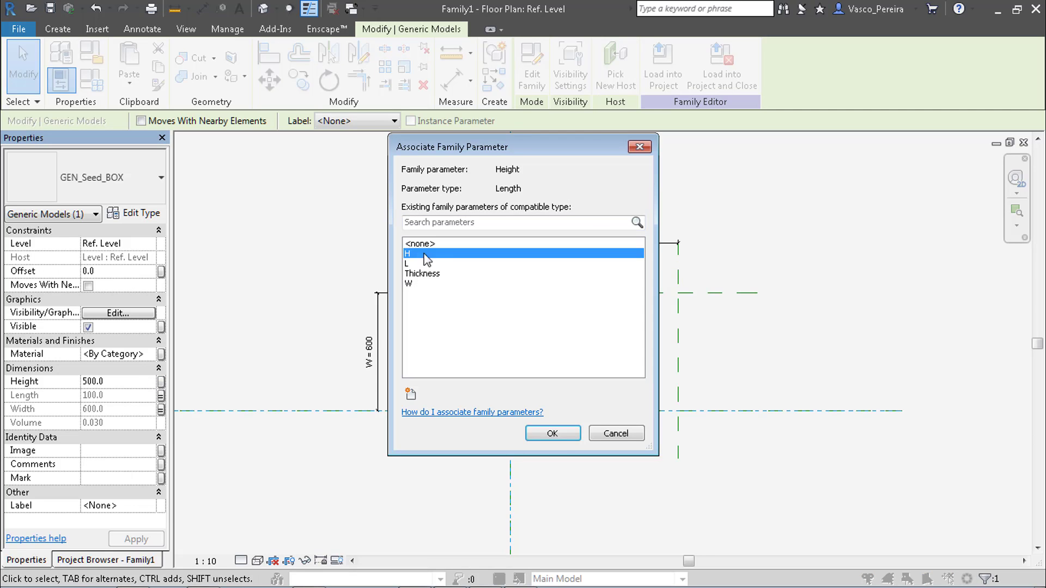
{"action": "left_click", "coordinate": [565, 437]}
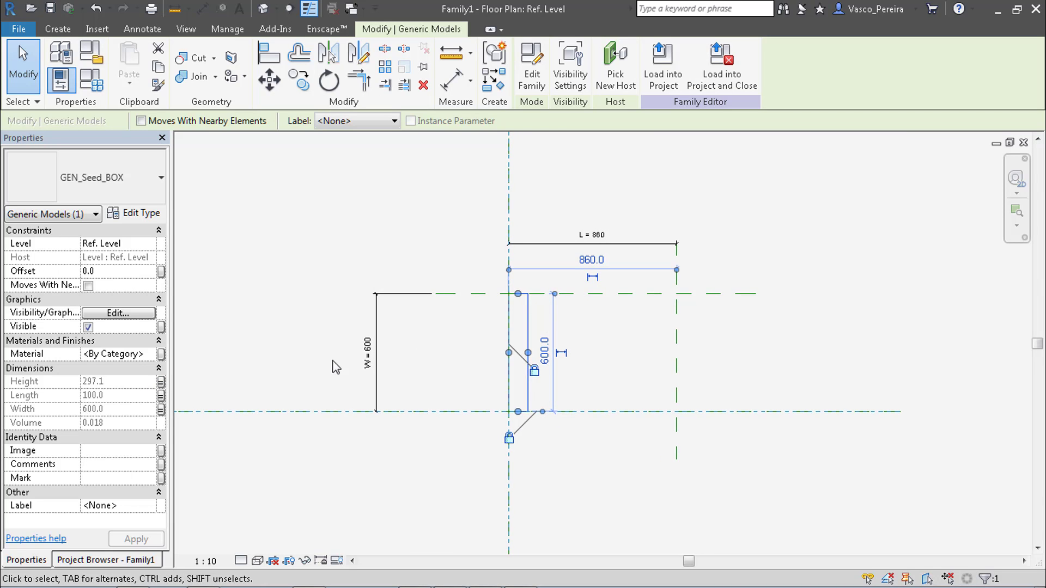
{"action": "left_click", "coordinate": [161, 409]}
{"action": "left_click", "coordinate": [425, 281]}
{"action": "left_click", "coordinate": [550, 450]}
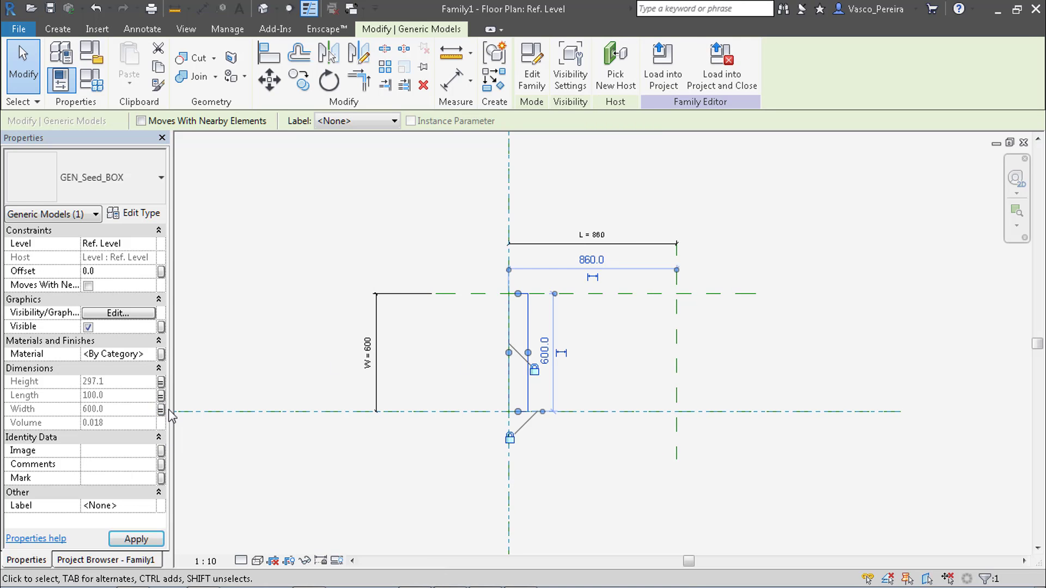
{"action": "left_click", "coordinate": [160, 409]}
{"action": "left_click", "coordinate": [544, 432]}
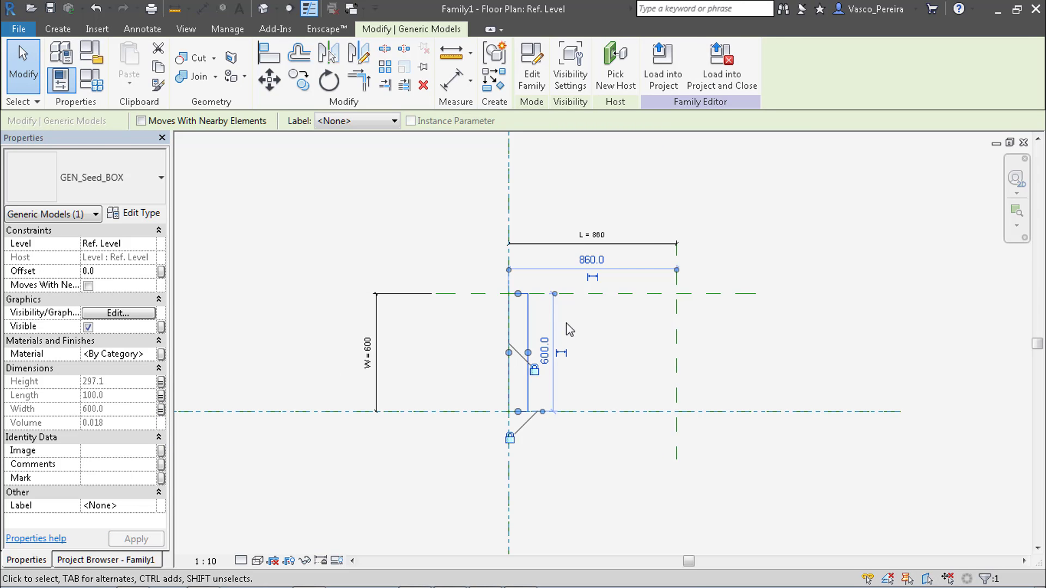
{"action": "left_click", "coordinate": [596, 322]}
{"action": "middle_click_drag", "start_coordinate": [607, 333], "coordinate": [608, 334]}
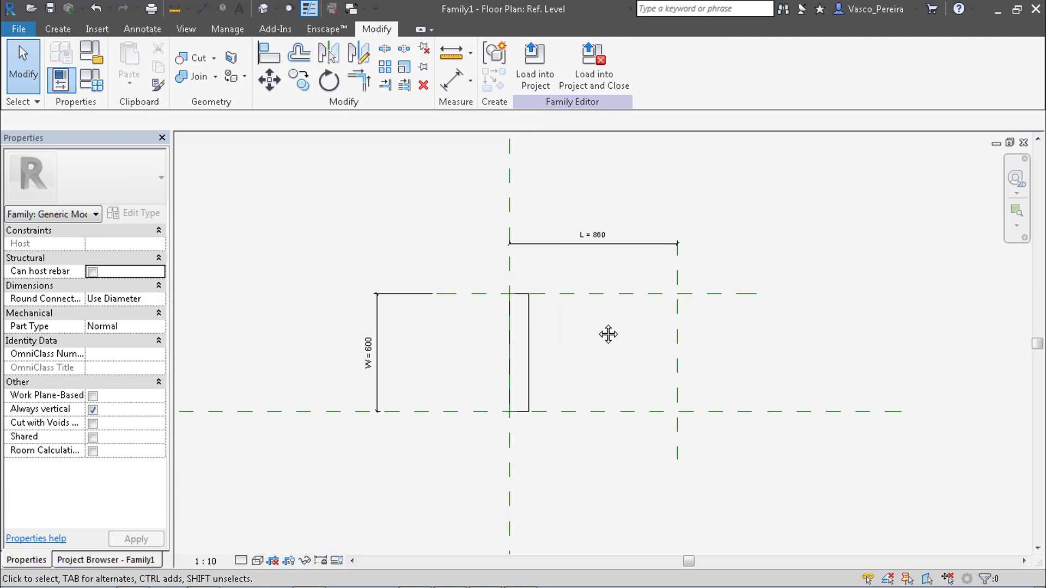
{"action": "left_click", "coordinate": [528, 336]}
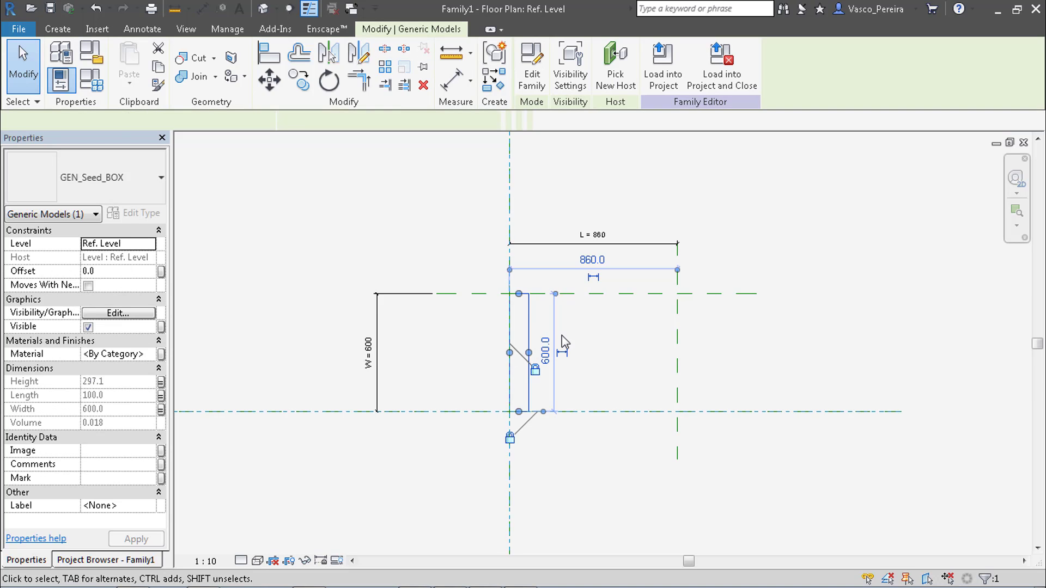
- Array the box with count 2 to the right reference plane intersection using AR
{"action": "key", "text": "a"}
{"action": "key", "text": "r"}
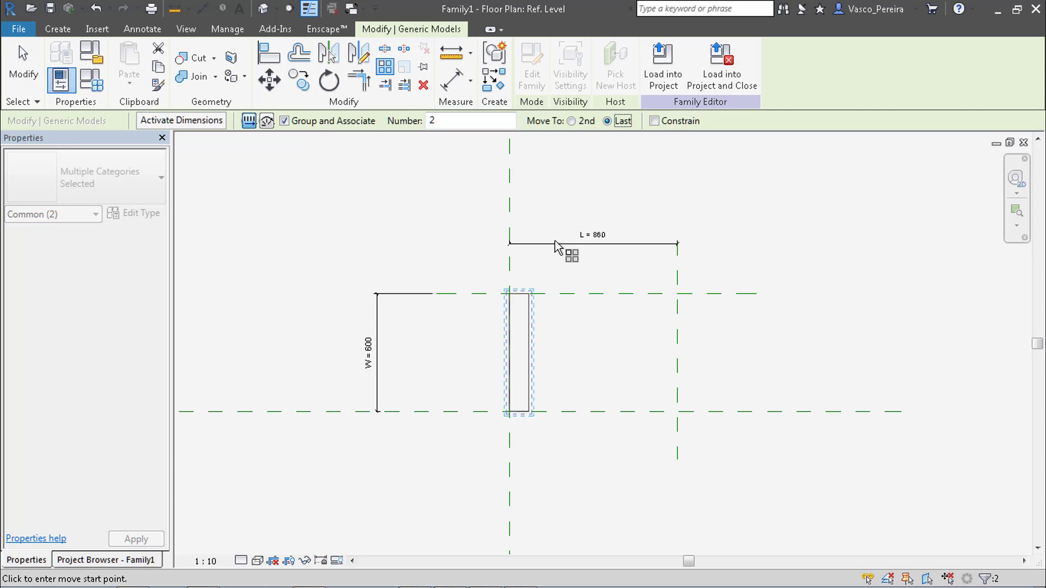
{"action": "left_click", "coordinate": [528, 293]}
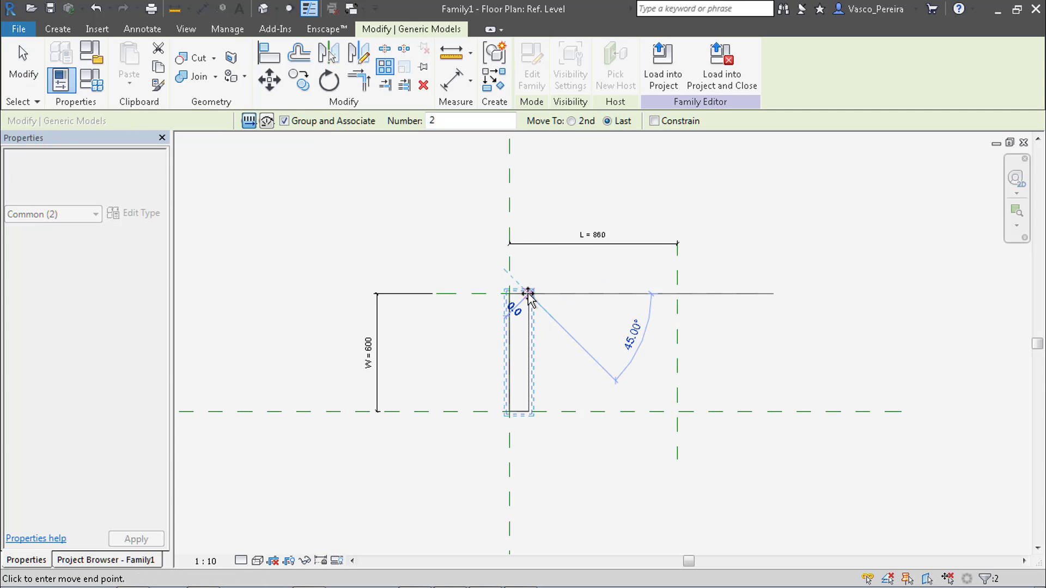
{"action": "left_click", "coordinate": [677, 293]}
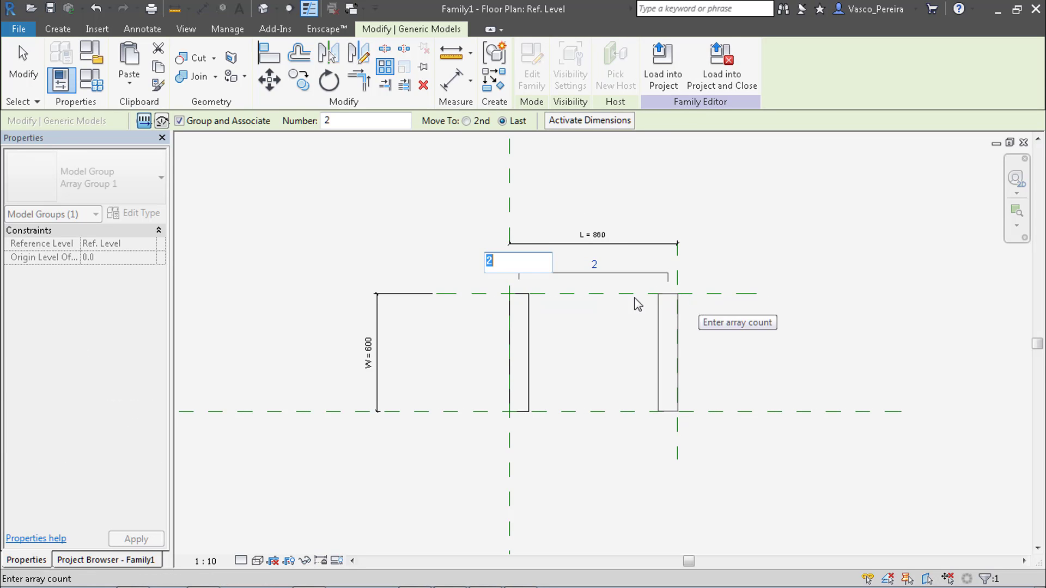
{"action": "key", "text": "Return"}
{"action": "key", "text": "Escape"}
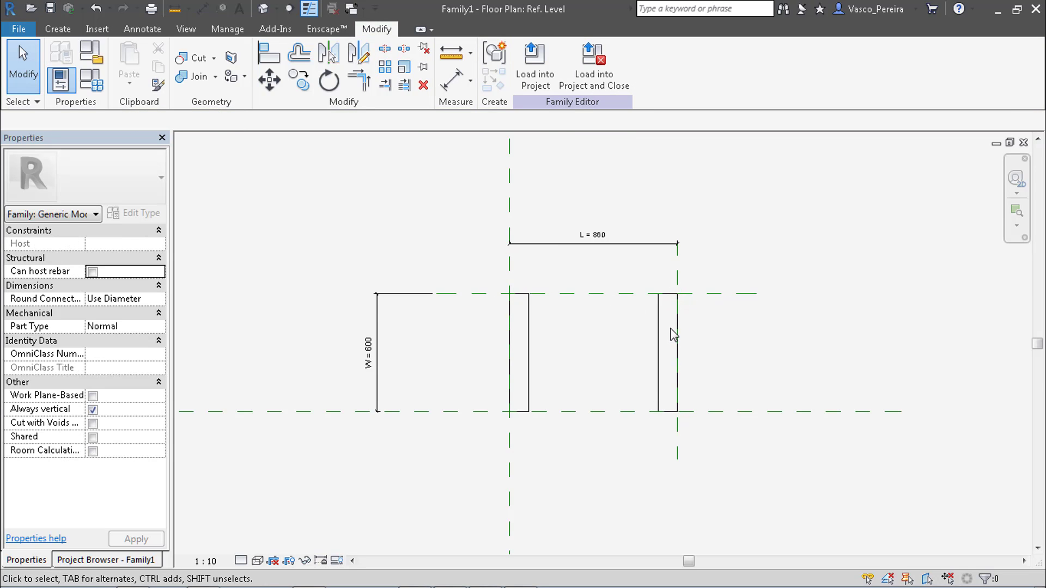
- In the array group, align and lock the copy's right edge to the right reference plane
{"action": "double_click", "coordinate": [676, 327]}
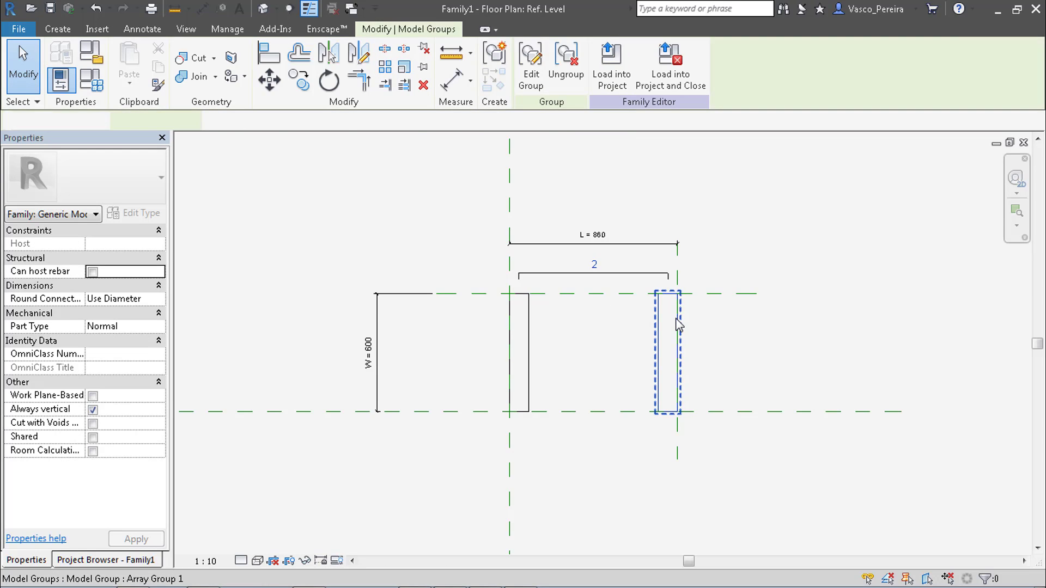
{"action": "key", "text": "Escape"}
{"action": "key", "text": "a"}
{"action": "key", "text": "l"}
{"action": "left_click", "coordinate": [678, 287]}
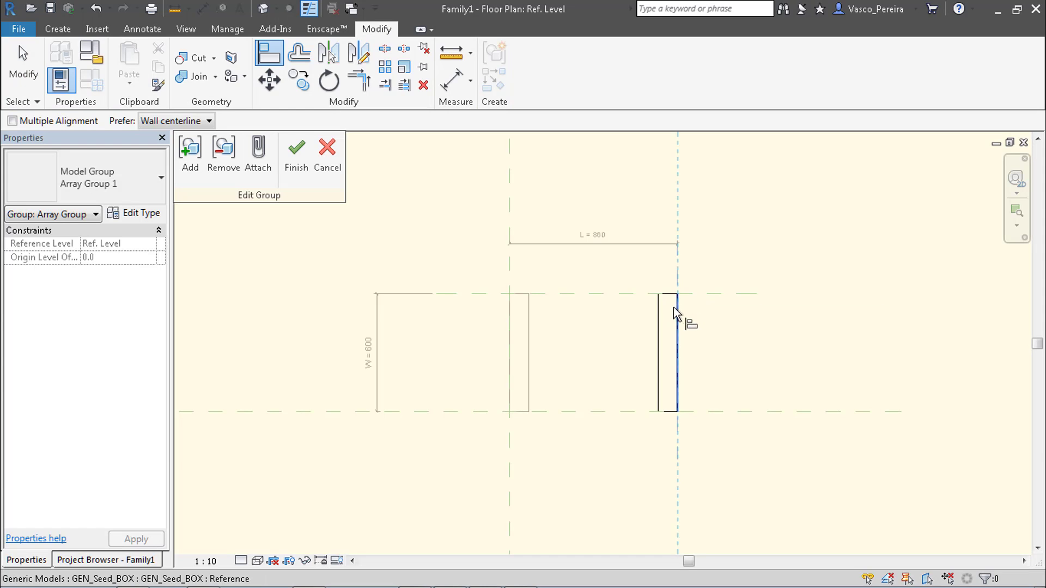
{"action": "left_click", "coordinate": [676, 313]}
{"action": "left_click", "coordinate": [296, 158]}
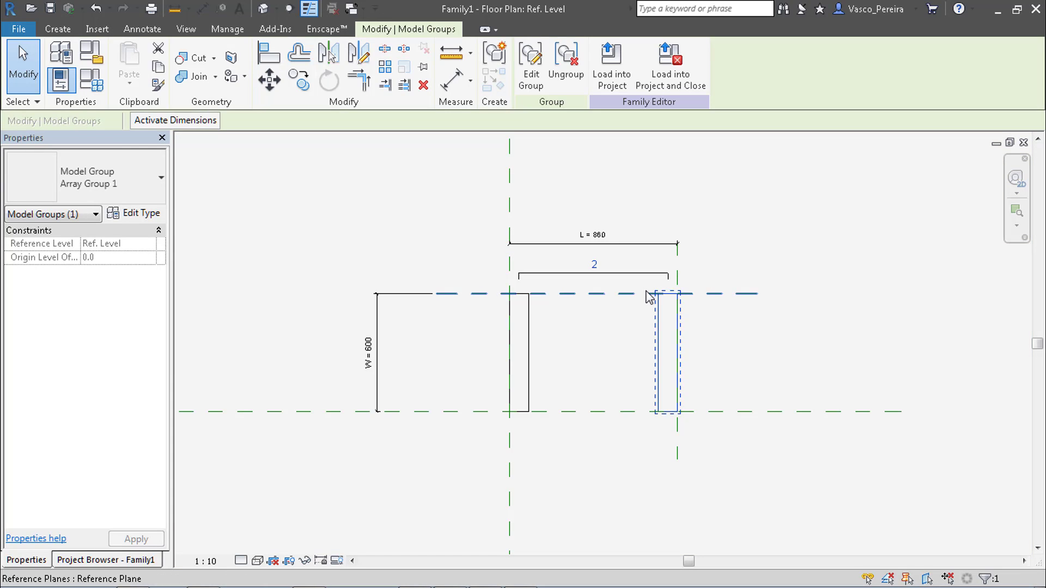
{"action": "left_click", "coordinate": [654, 303]}
{"action": "left_click", "coordinate": [658, 317]}
{"action": "left_click", "coordinate": [604, 271]}
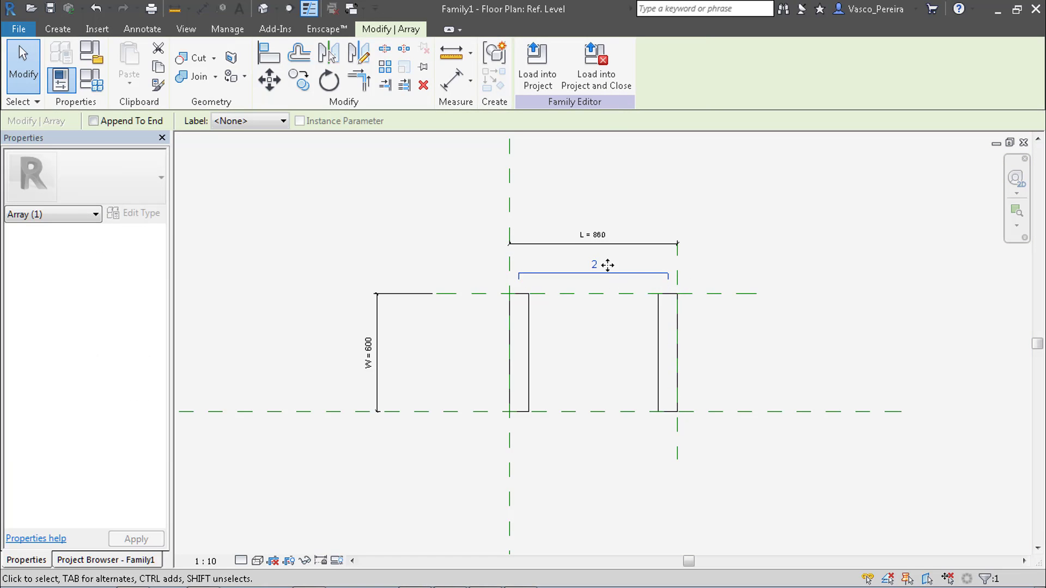
- Label the array count with a new instance parameter ARRAY grouped under Dimensions
{"action": "left_click", "coordinate": [247, 122]}
{"action": "left_click", "coordinate": [247, 145]}
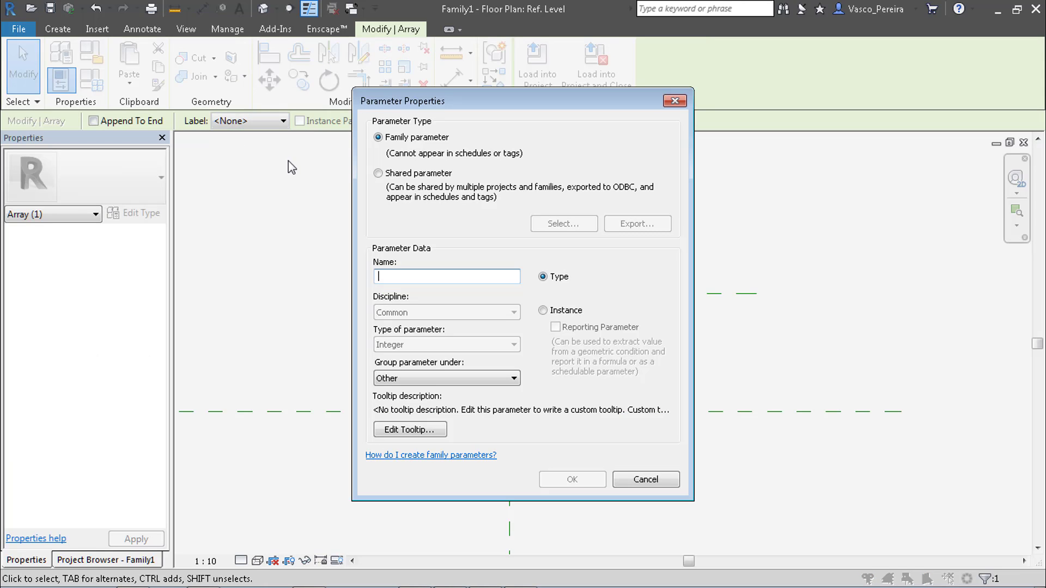
{"action": "type", "text": "ARRAY"}
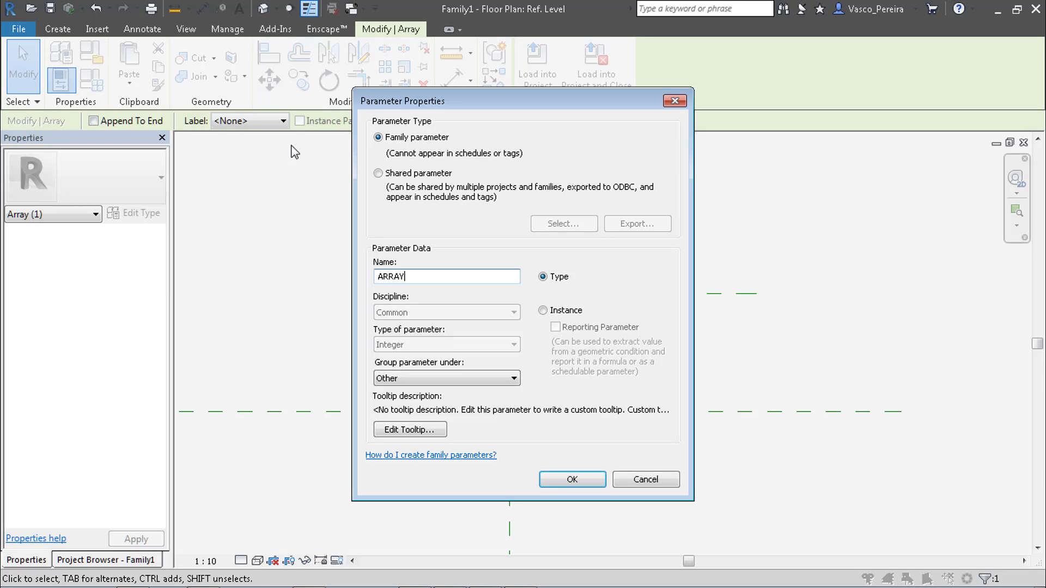
{"action": "left_click", "coordinate": [551, 310]}
{"action": "left_click", "coordinate": [459, 378]}
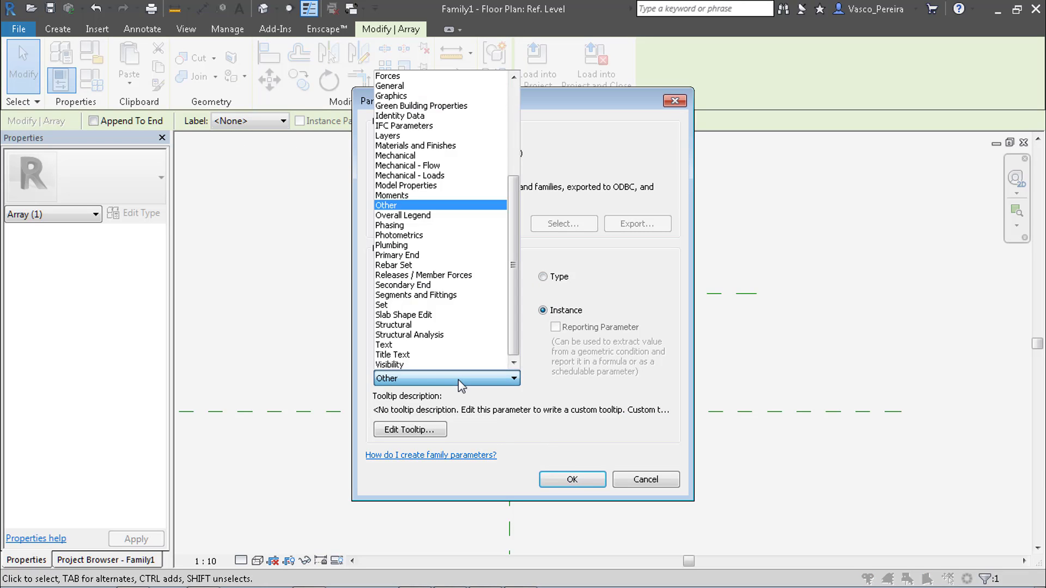
{"action": "key", "text": "d"}
{"action": "key", "text": "Return"}
{"action": "left_click", "coordinate": [572, 479]}
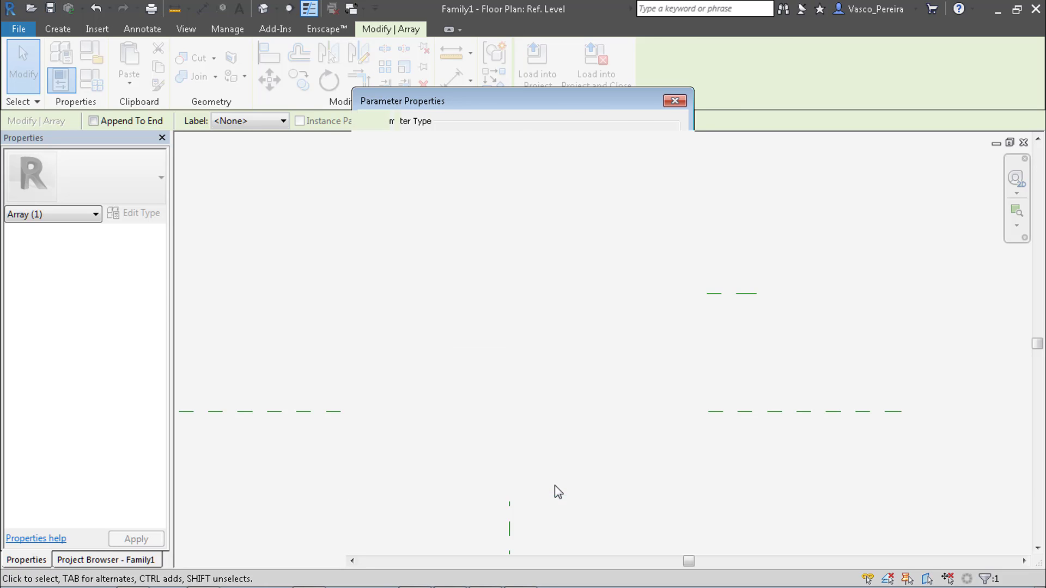
- Set ARRAY to 5 in Family Types for five slats
{"action": "left_click", "coordinate": [686, 216]}
{"action": "left_click", "coordinate": [660, 305]}
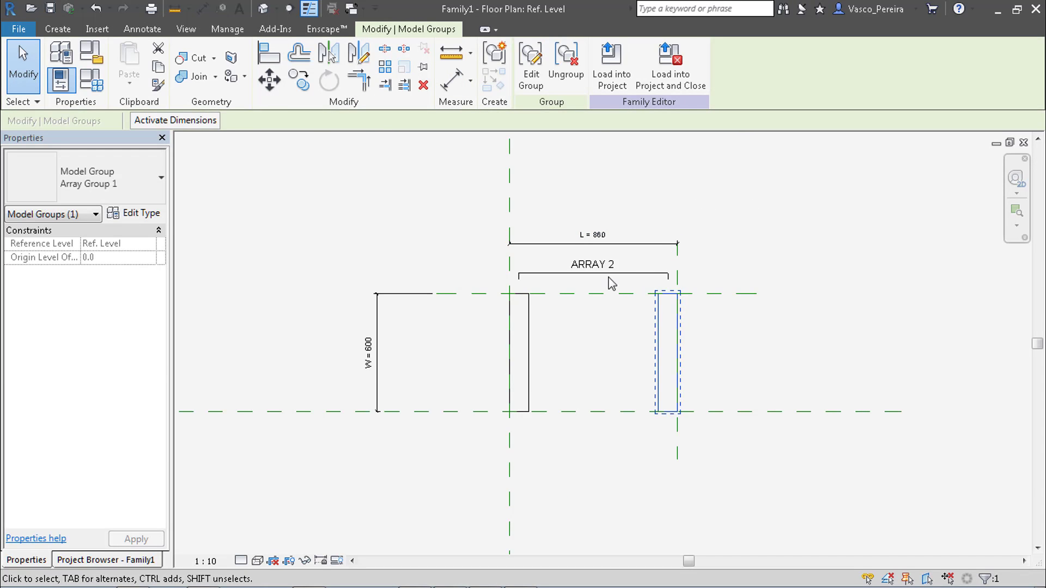
{"action": "left_click", "coordinate": [609, 268]}
{"action": "key", "text": "Escape"}
{"action": "left_click", "coordinate": [91, 80]}
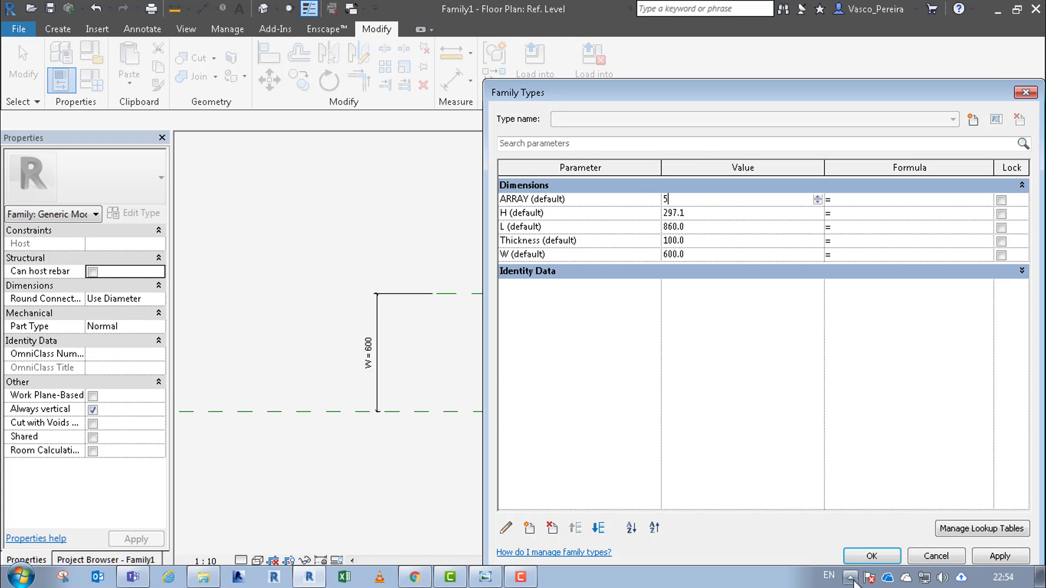
{"action": "left_click", "coordinate": [872, 556]}
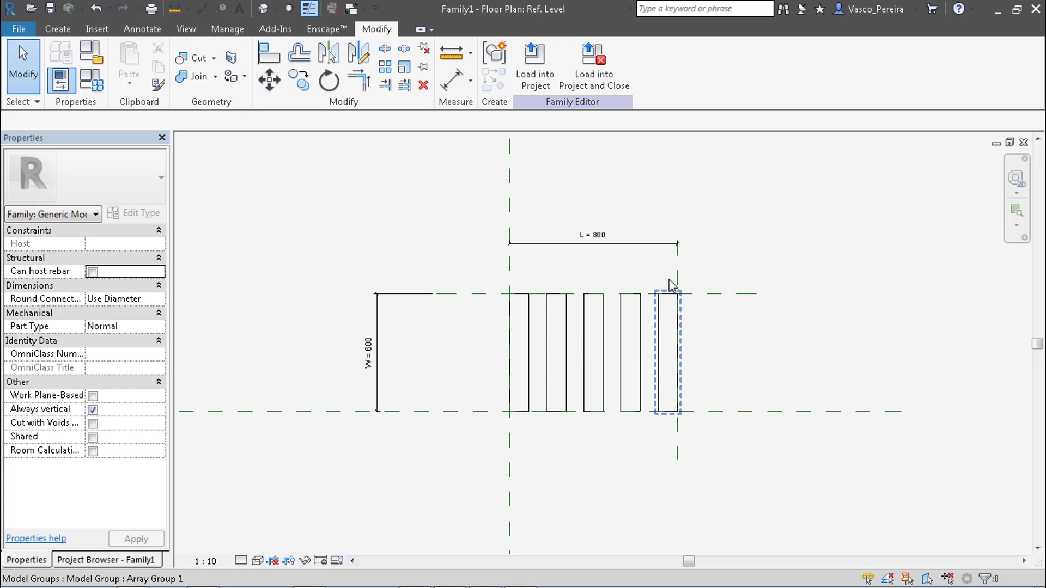
- Inside the array group, start associating the box's Material with a family parameter
{"action": "double_click", "coordinate": [531, 322]}
{"action": "left_click", "coordinate": [530, 322]}
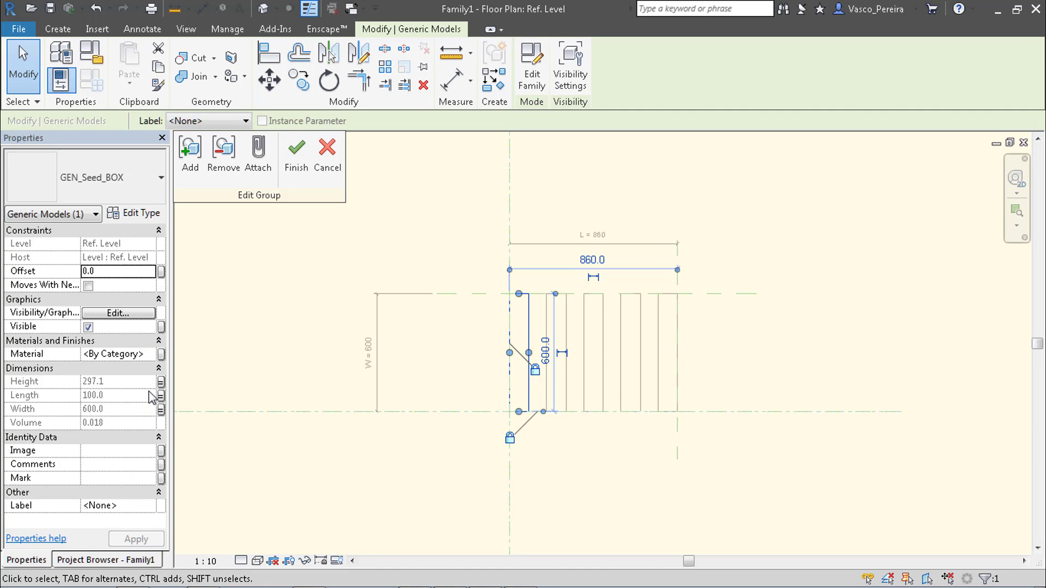
{"action": "left_click", "coordinate": [162, 355]}
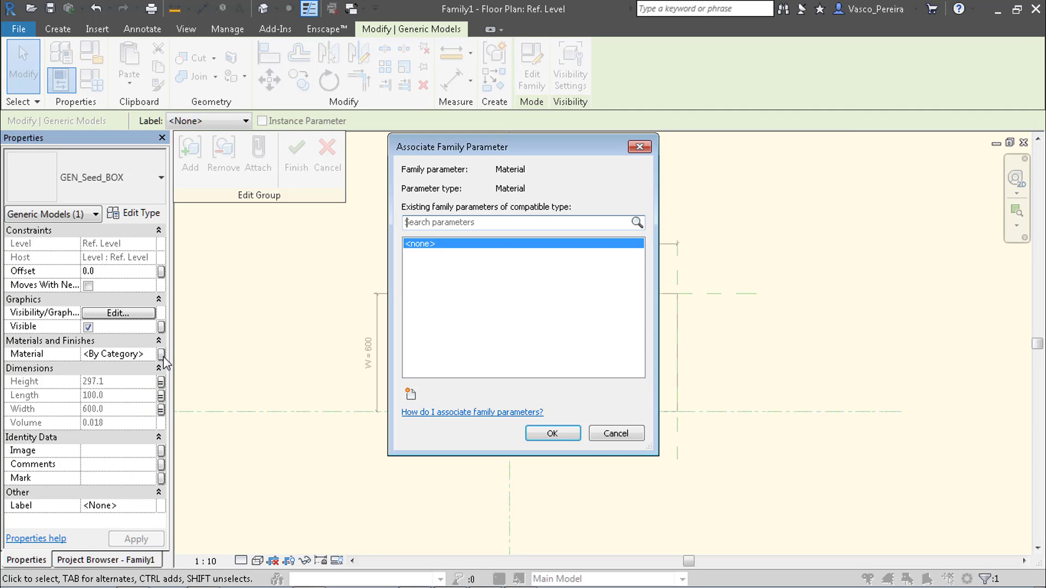
- Create a new instance parameter named Material and associate the box's material with it
{"action": "left_click", "coordinate": [411, 395]}
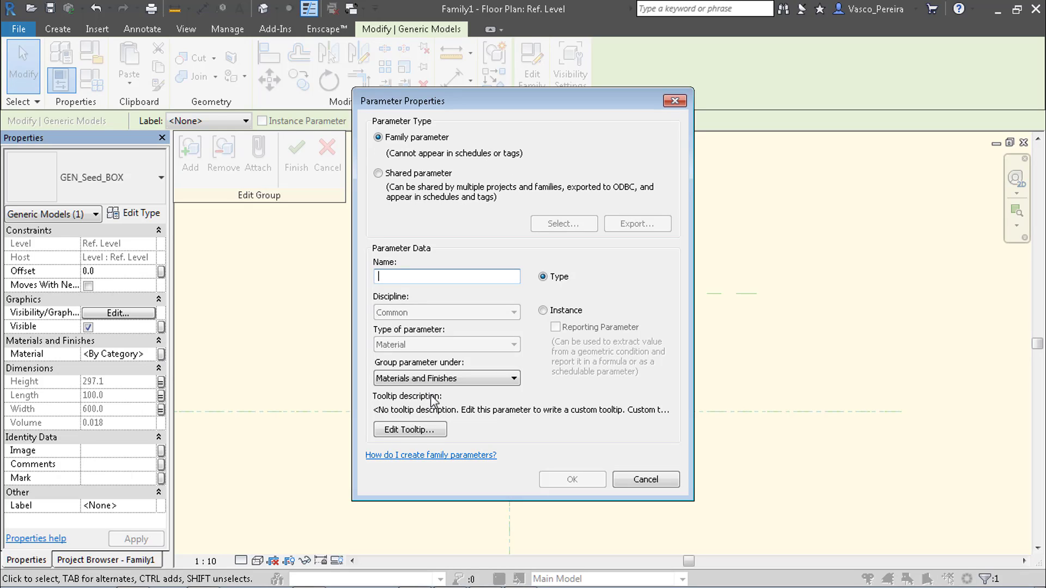
{"action": "type", "text": "m"}
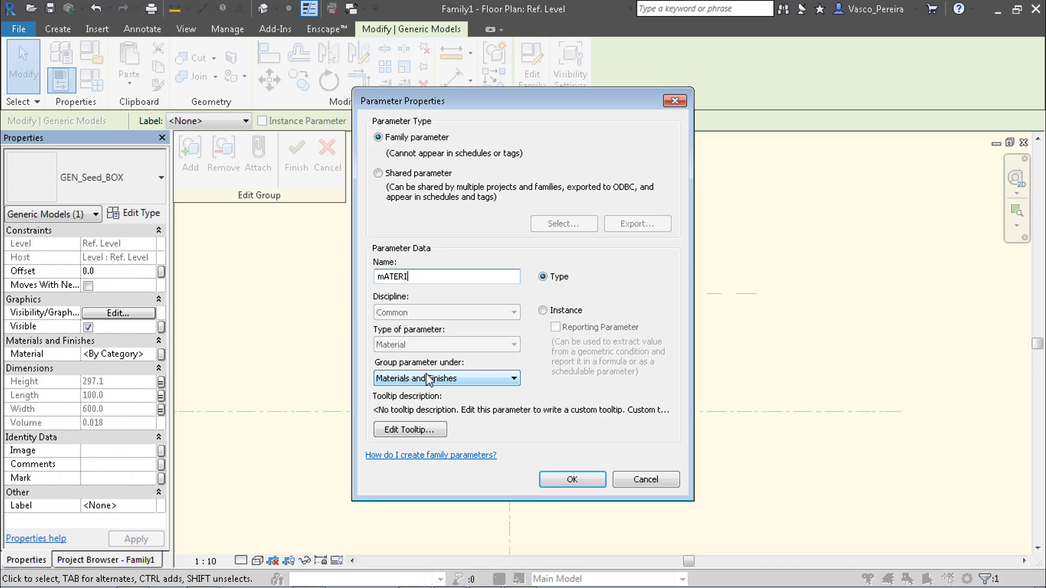
{"action": "key", "text": "BackSpace"}
{"action": "type", "text": "Material"}
{"action": "left_click", "coordinate": [572, 312]}
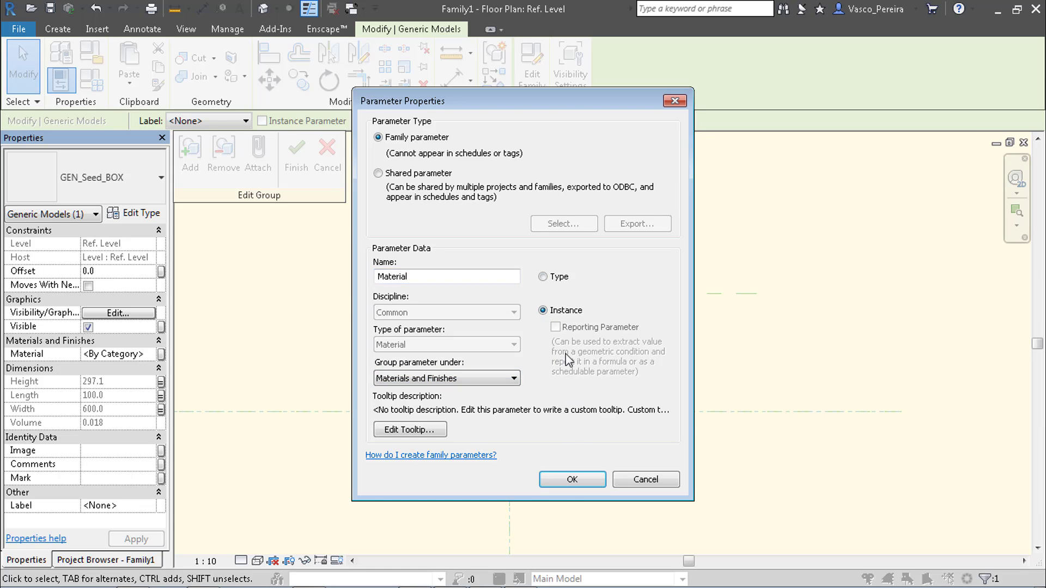
{"action": "left_click", "coordinate": [562, 485]}
{"action": "left_click", "coordinate": [563, 433]}
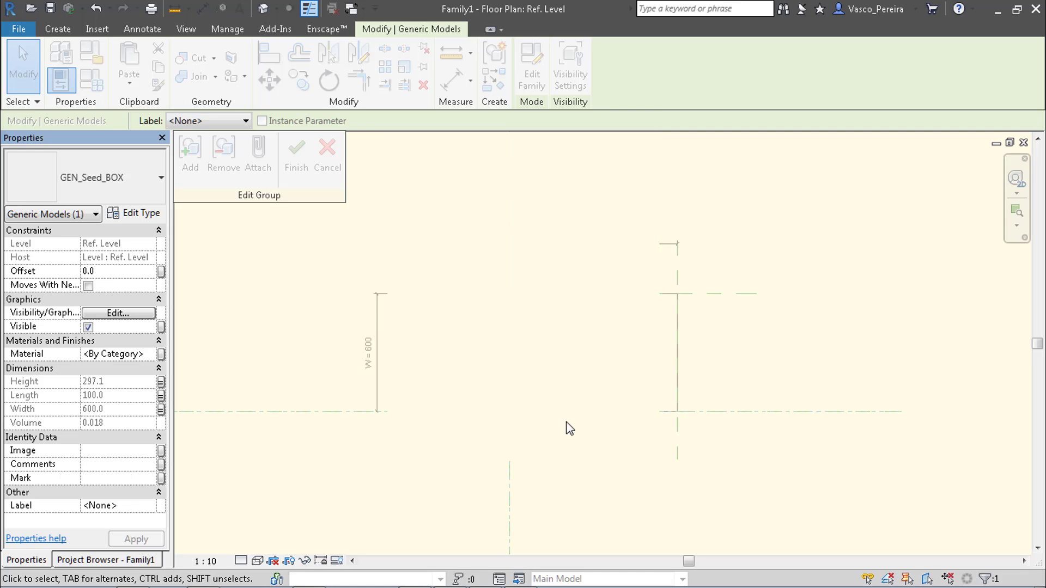
- Finish the group edit and drag the right reference plane to stretch L from 860 to 1600
{"action": "left_click", "coordinate": [736, 326]}
{"action": "left_click", "coordinate": [298, 165]}
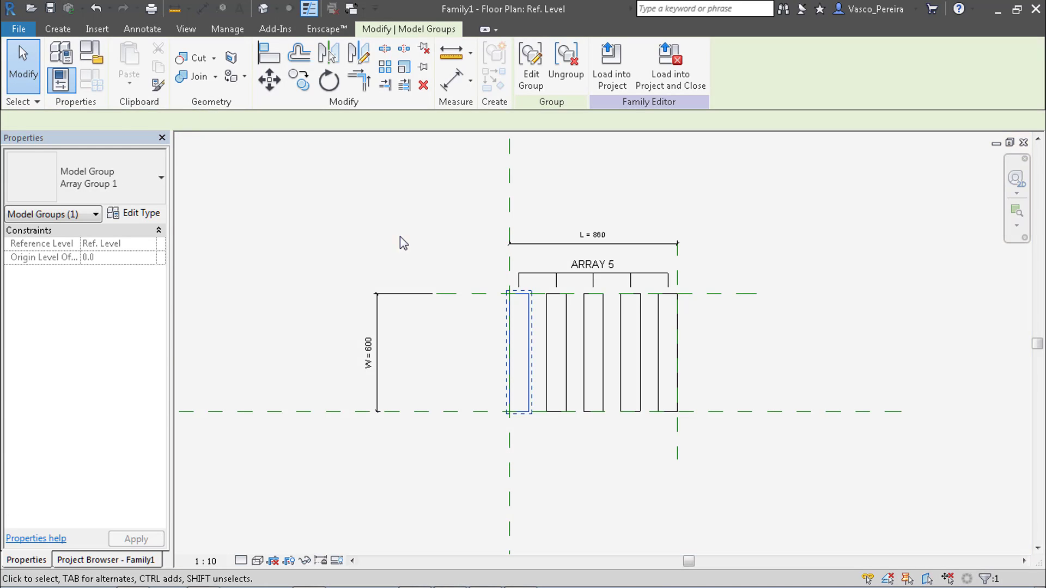
{"action": "left_click", "coordinate": [445, 239]}
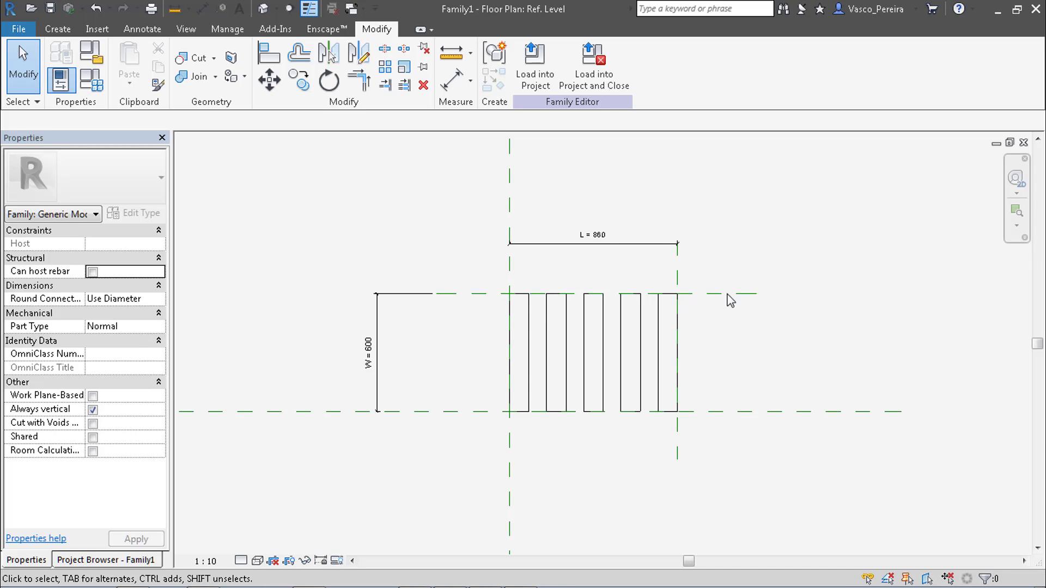
{"action": "left_click", "coordinate": [681, 279]}
{"action": "left_click_drag", "start_coordinate": [681, 278], "coordinate": [830, 270]}
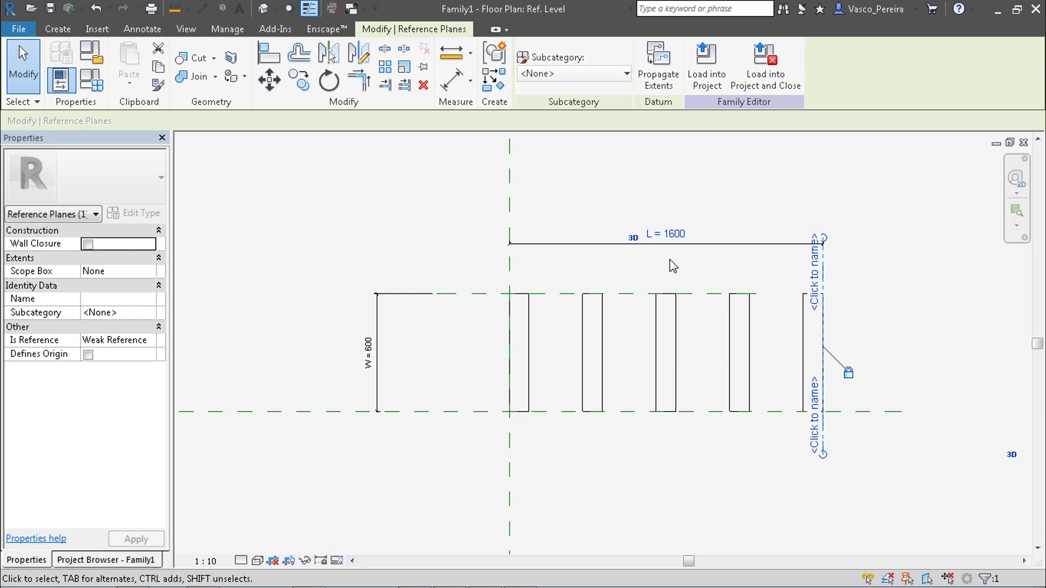
- Test L values of 500 and 2000 in Family Types, then undo back to L = 1600
{"action": "key", "text": "f"}
{"action": "key", "text": "t"}
{"action": "left_click", "coordinate": [208, 214]}
{"action": "type", "text": "500"}
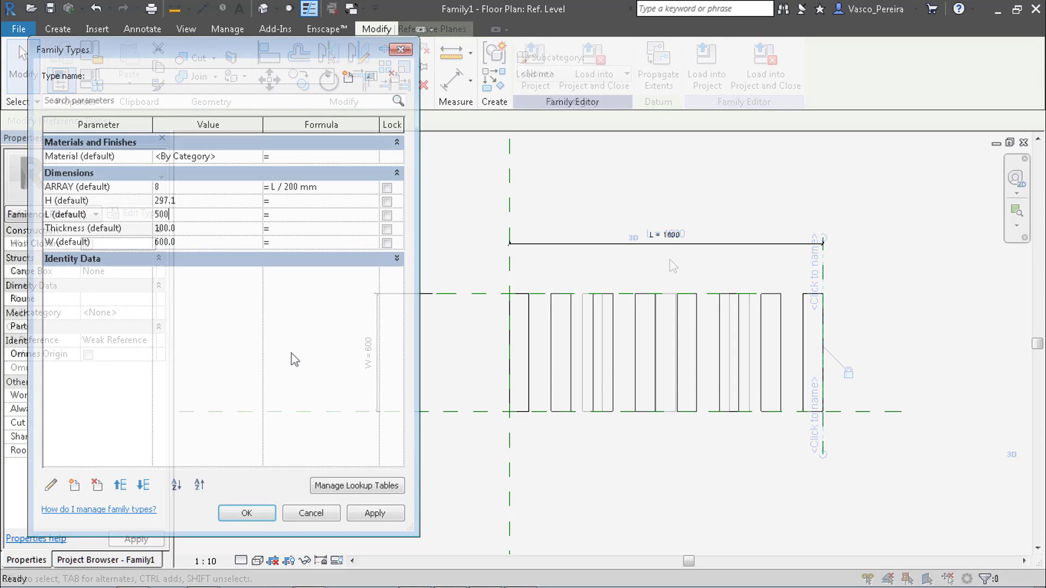
{"action": "left_click", "coordinate": [379, 515]}
{"action": "left_click", "coordinate": [230, 215]}
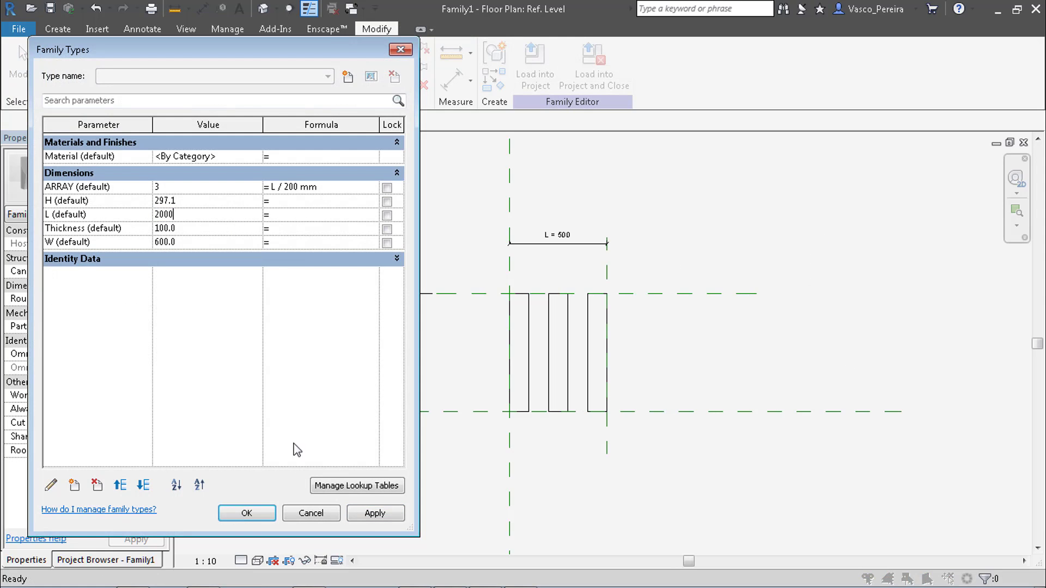
{"action": "left_click", "coordinate": [375, 514]}
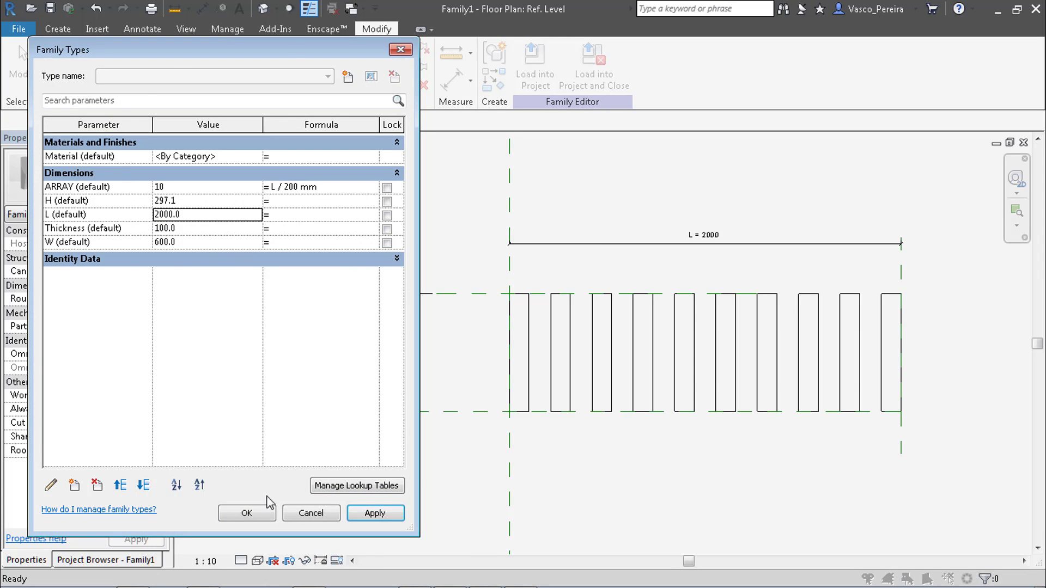
{"action": "left_click", "coordinate": [260, 512]}
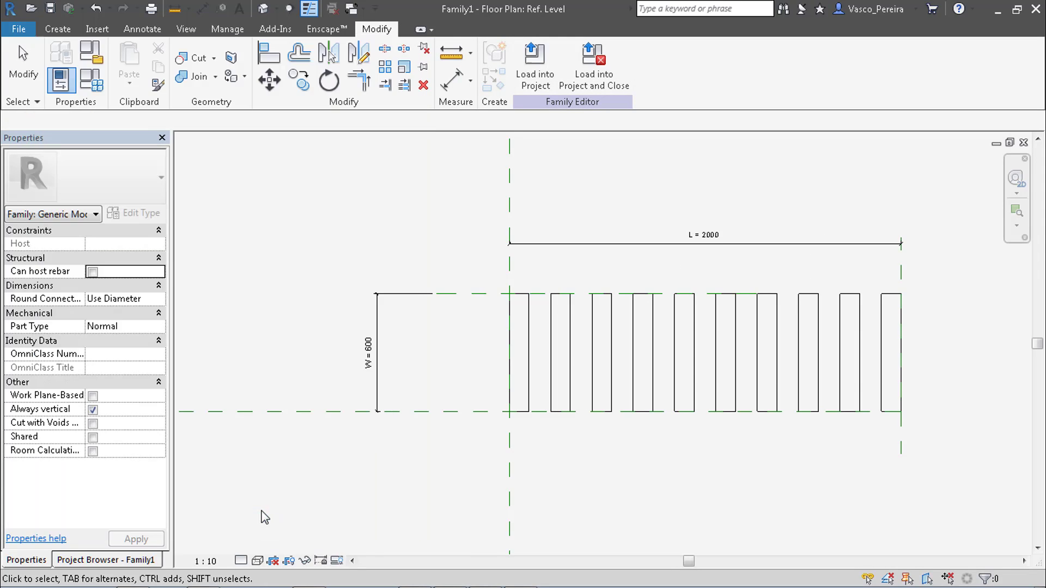
{"action": "left_click", "coordinate": [96, 8]}
{"action": "left_click", "coordinate": [96, 8]}
{"action": "left_click", "coordinate": [96, 8]}
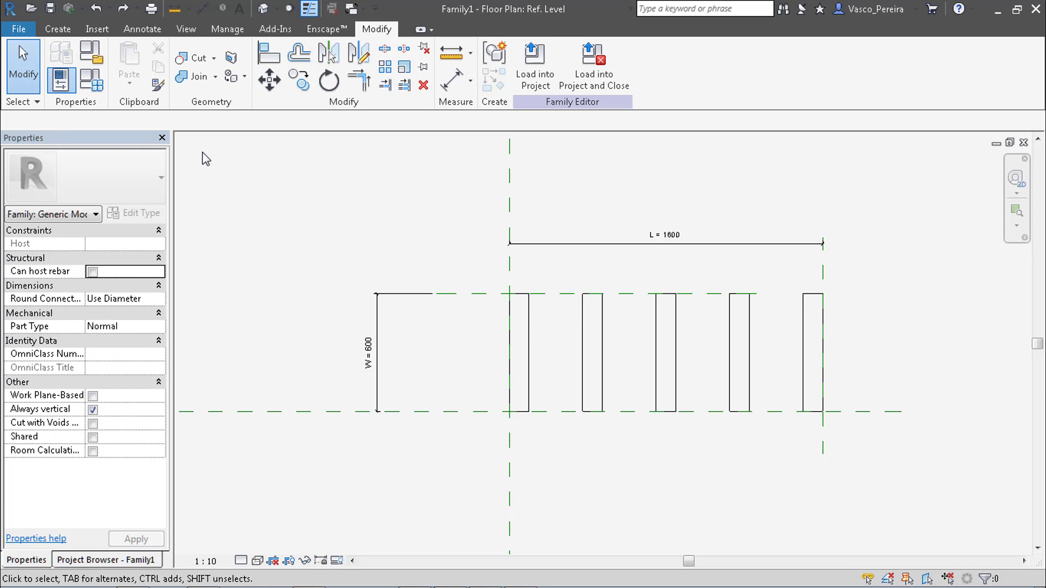
{"action": "left_click", "coordinate": [65, 79]}
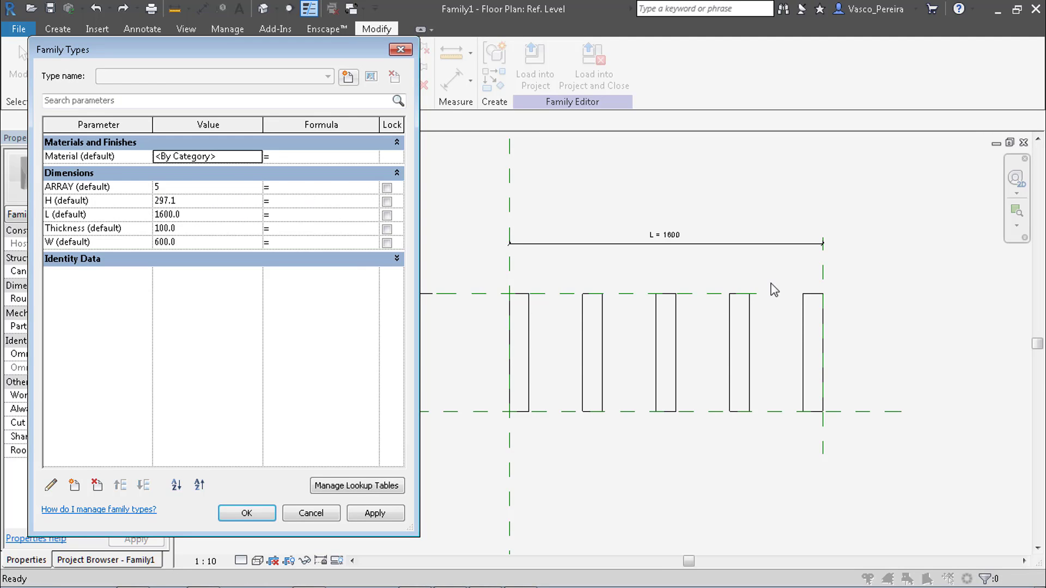
{"action": "left_click", "coordinate": [401, 50]}
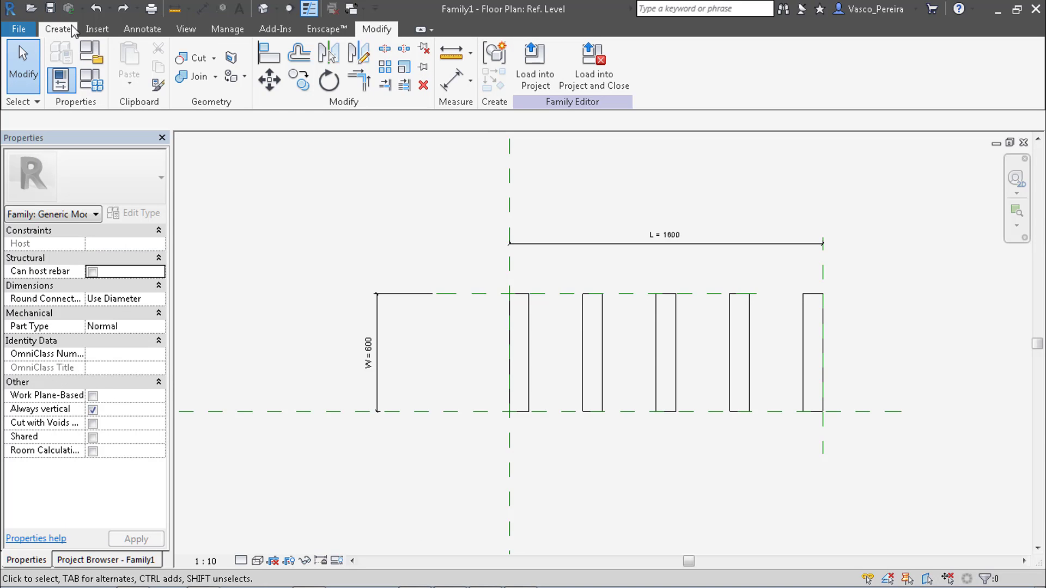
- Create a new family, Family2, from the Metric Curtain Wall Panel template
{"action": "left_click", "coordinate": [19, 28]}
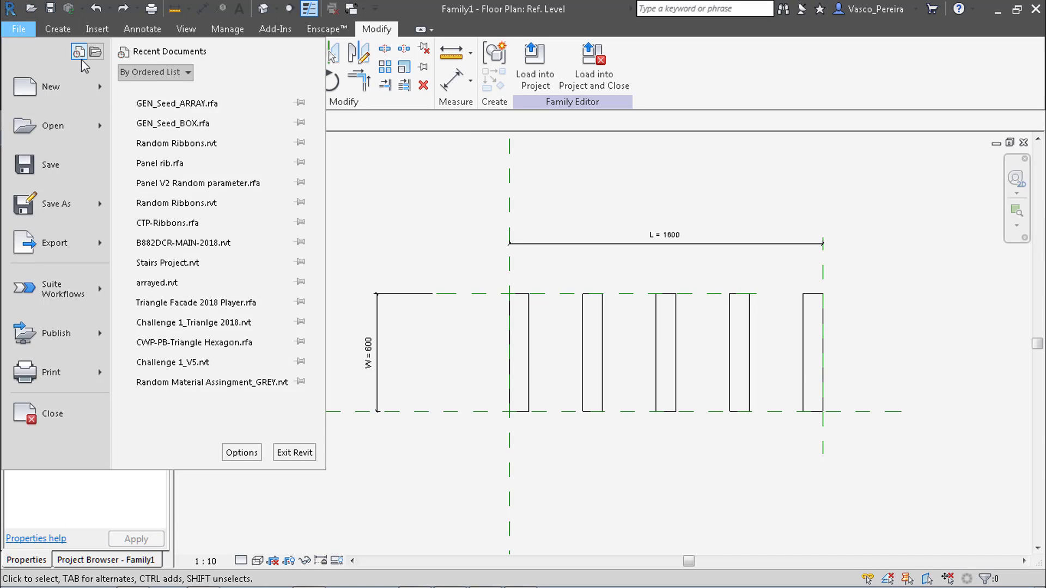
{"action": "mouse_move", "coordinate": [104, 87]}
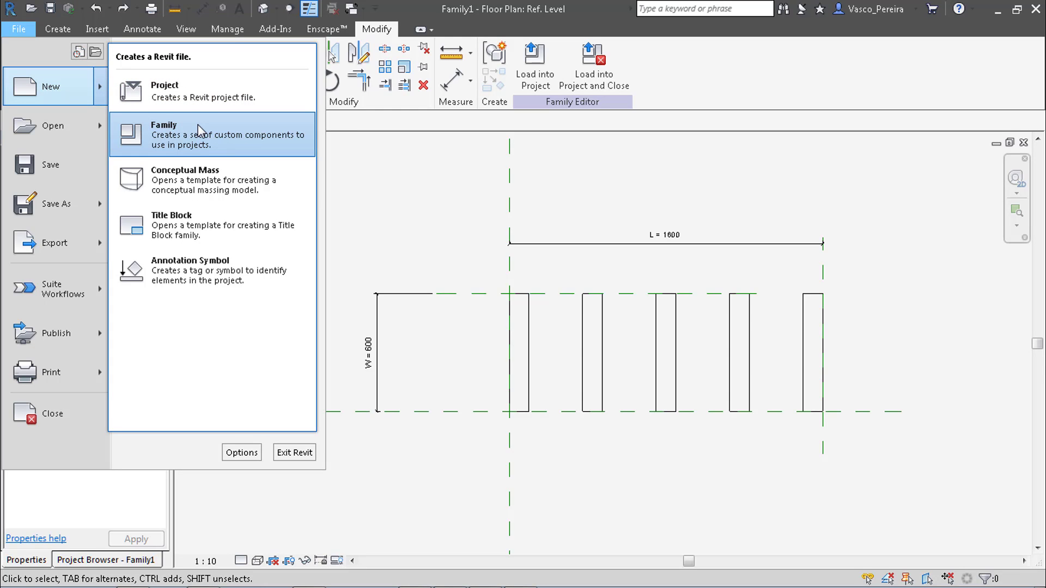
{"action": "left_click", "coordinate": [227, 137]}
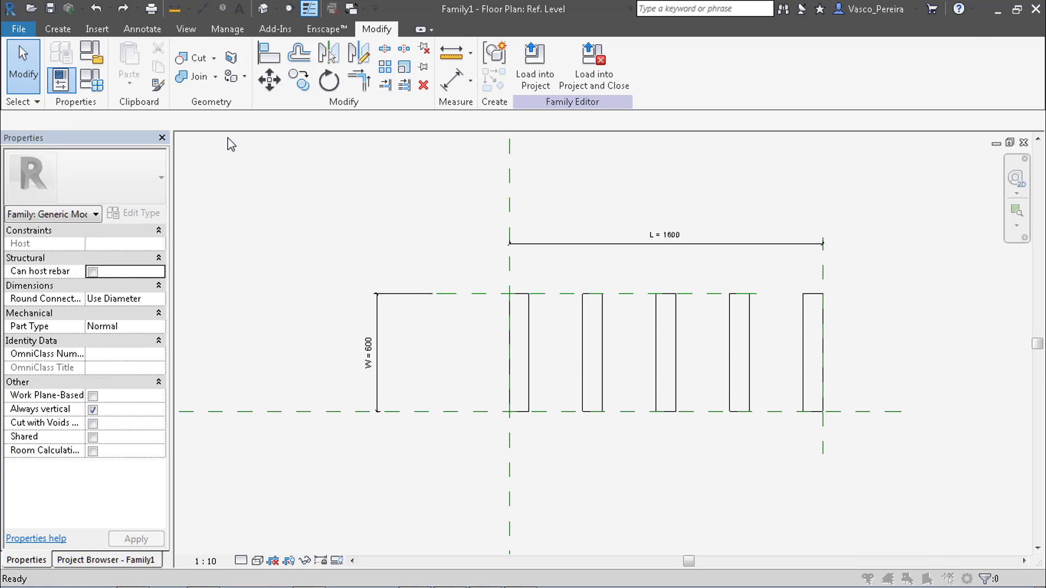
{"action": "left_click", "coordinate": [274, 224]}
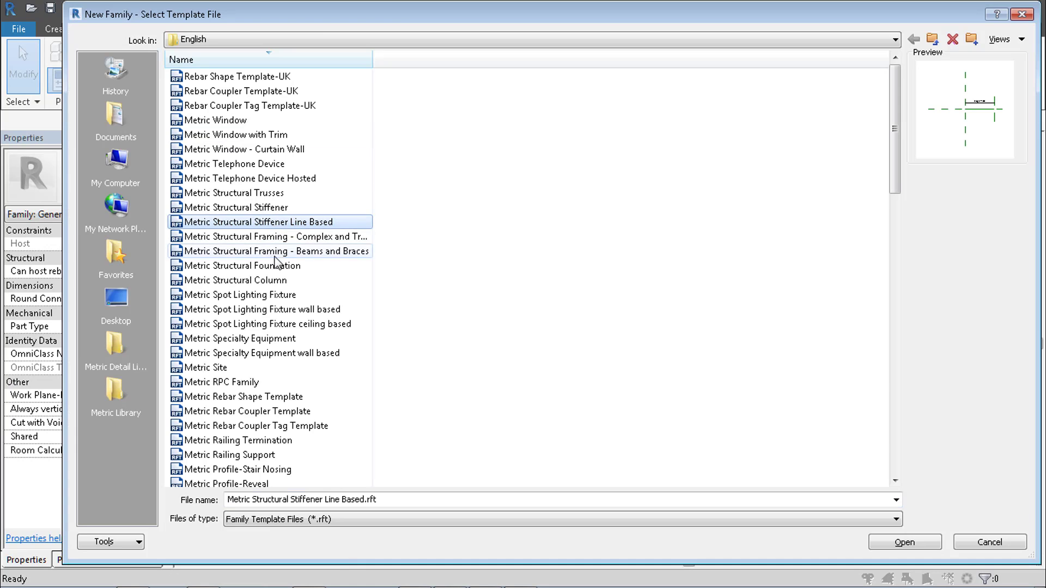
{"action": "scroll", "coordinate": [273, 417], "scroll_direction": "down", "scroll_amount": 18}
{"action": "left_click", "coordinate": [274, 414]}
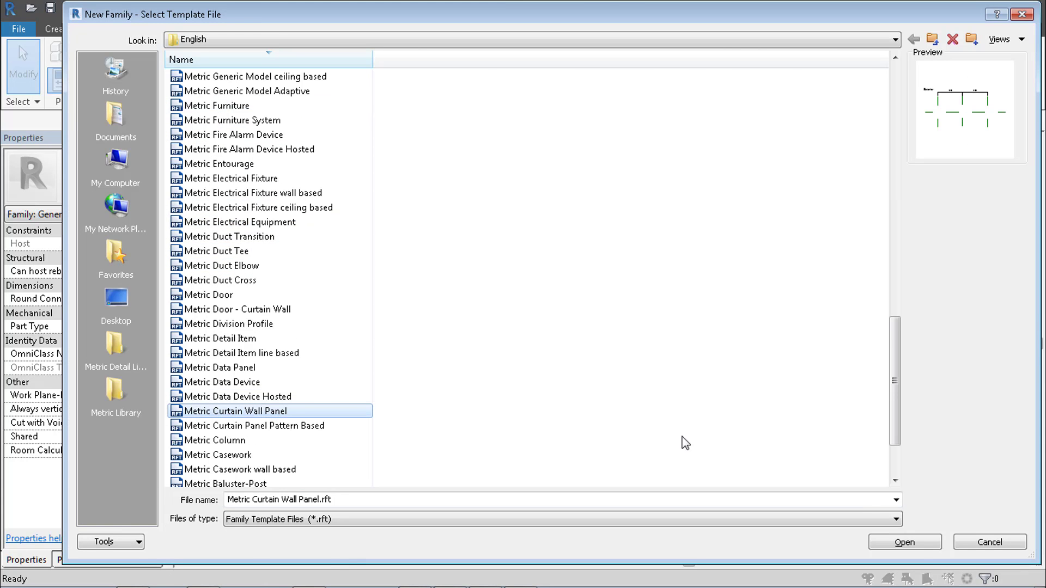
{"action": "left_click", "coordinate": [923, 549]}
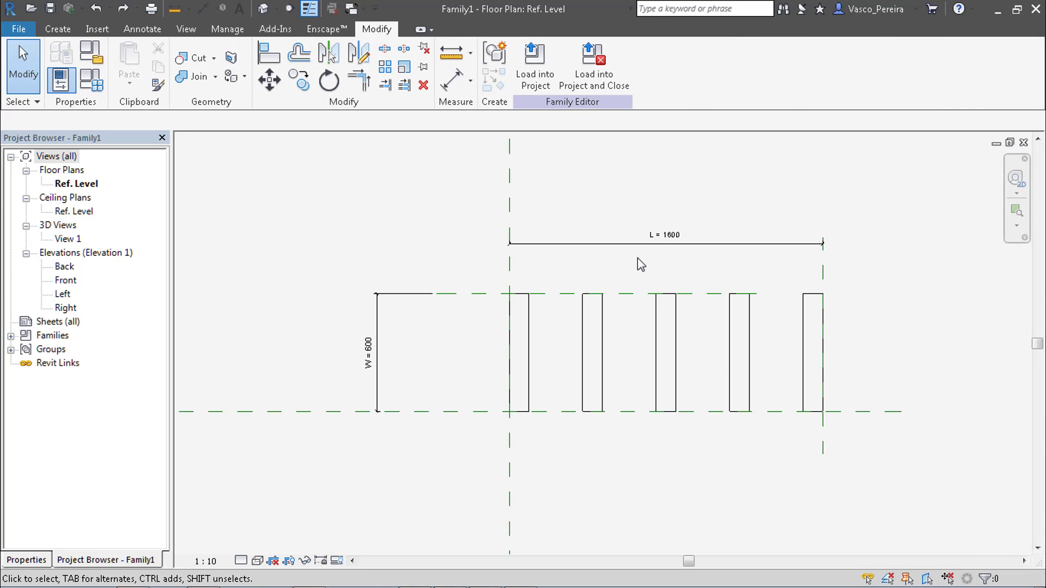
- Load Family1 into Family2 and place one instance in its plan view
{"action": "left_click", "coordinate": [535, 81]}
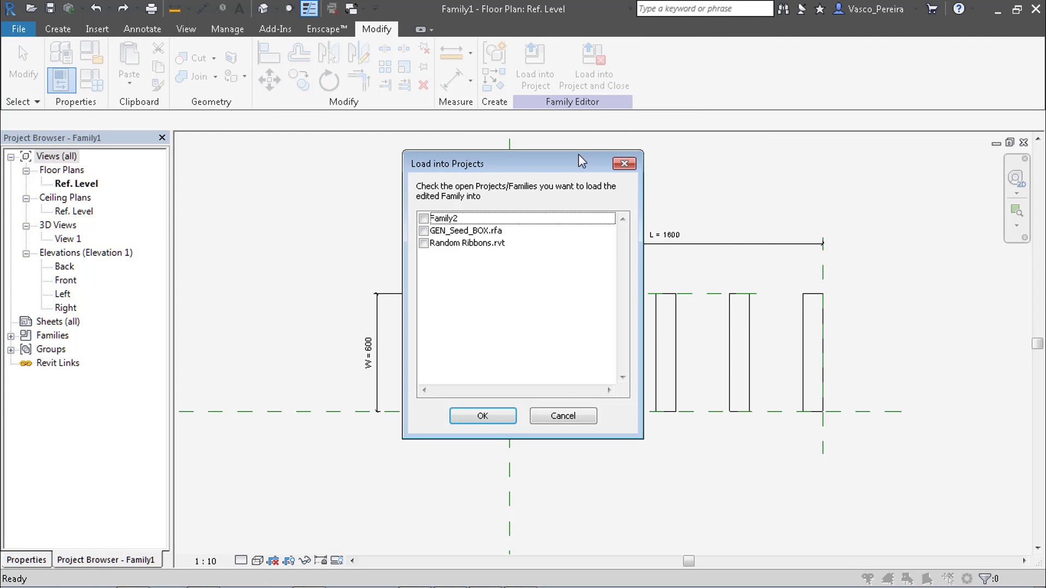
{"action": "left_click", "coordinate": [446, 220]}
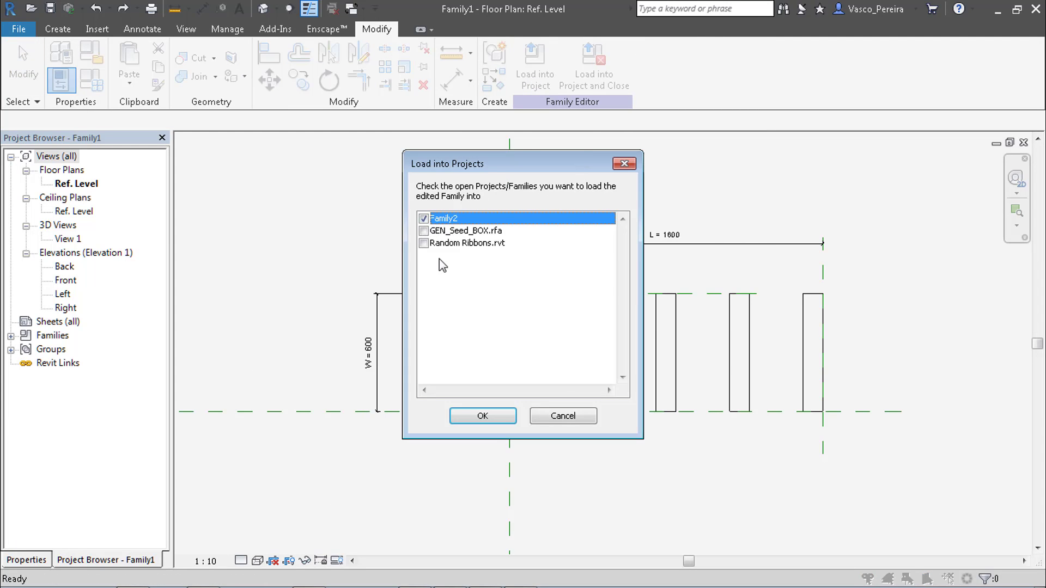
{"action": "left_click", "coordinate": [468, 415]}
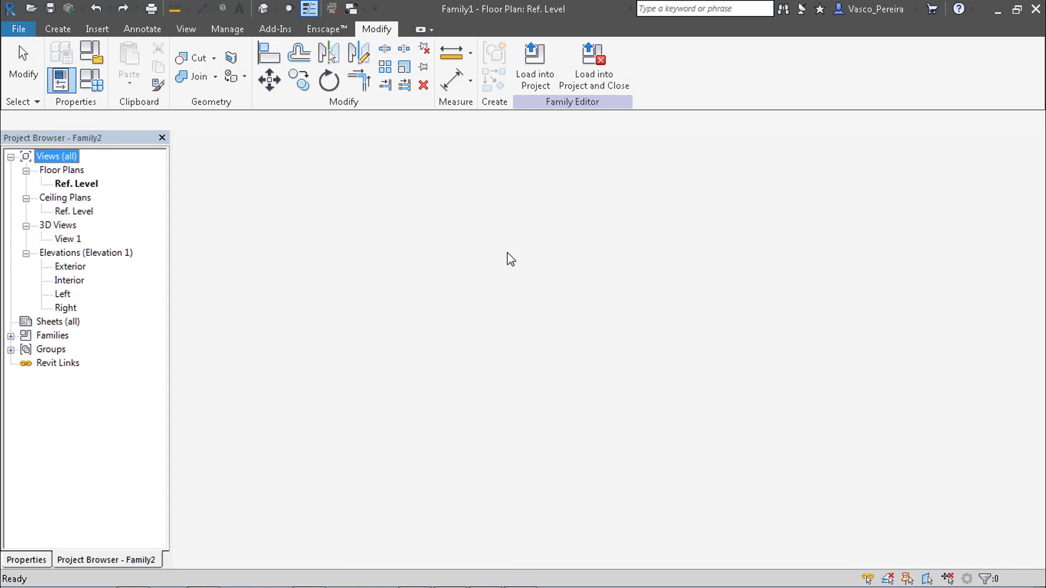
{"action": "left_click", "coordinate": [435, 332]}
{"action": "key", "text": "Escape"}
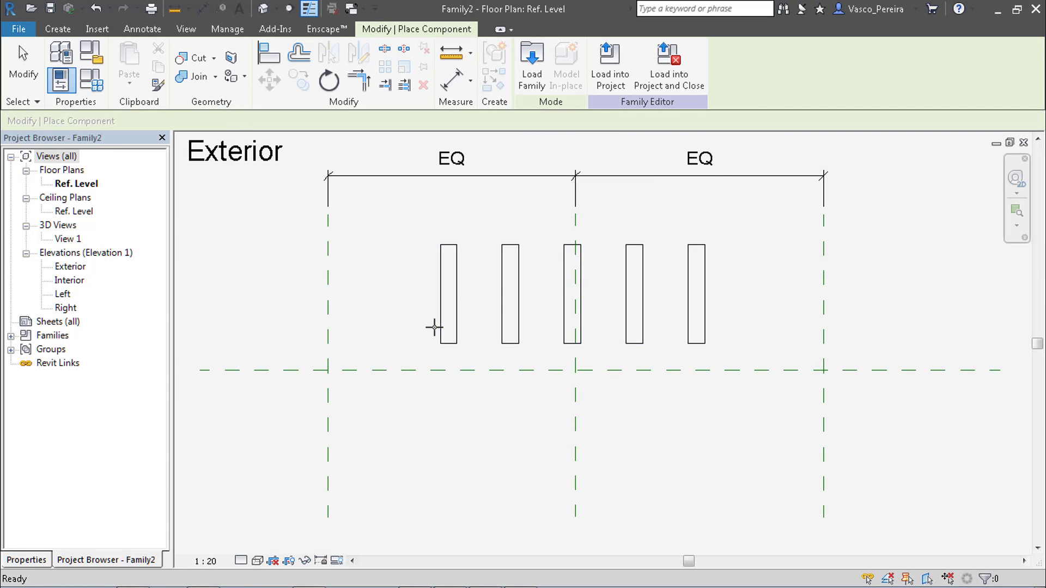
- Save the family under the new name CWP-Ribbons
{"action": "left_click", "coordinate": [19, 29]}
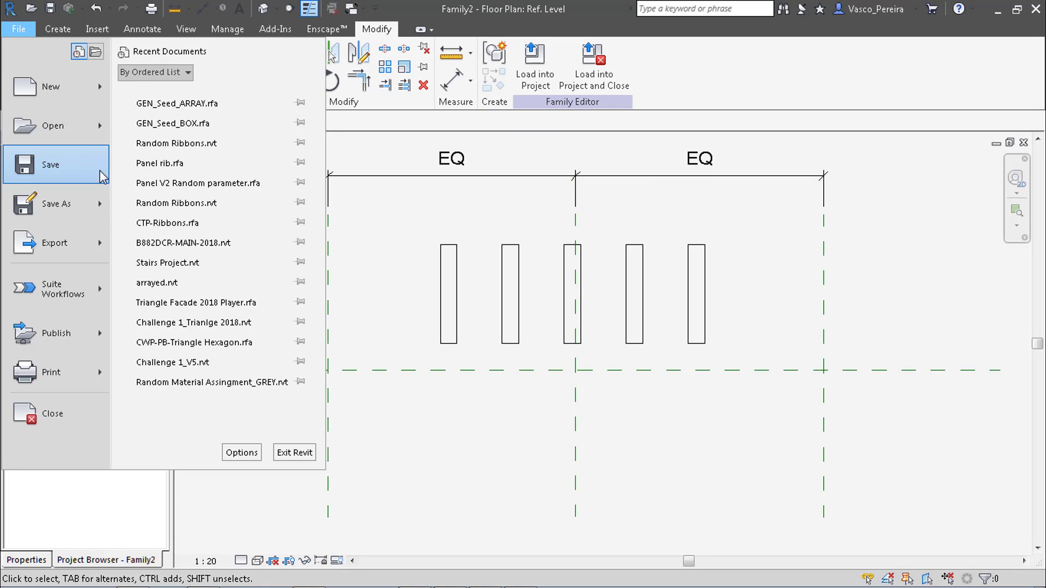
{"action": "mouse_move", "coordinate": [105, 193]}
{"action": "left_click", "coordinate": [164, 151]}
{"action": "type", "text": "CWP-Ribbons"}
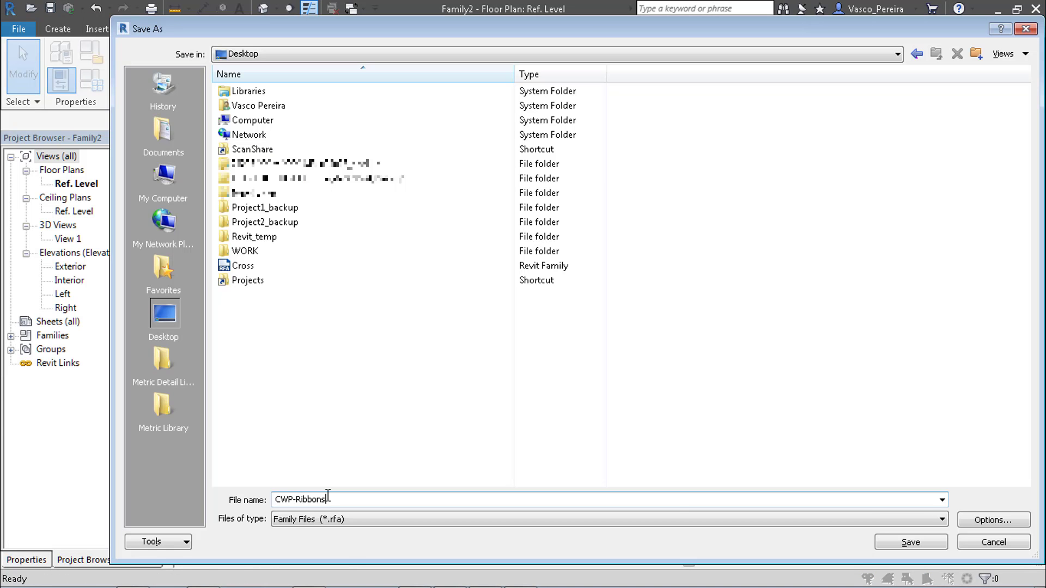
{"action": "left_click", "coordinate": [946, 542]}
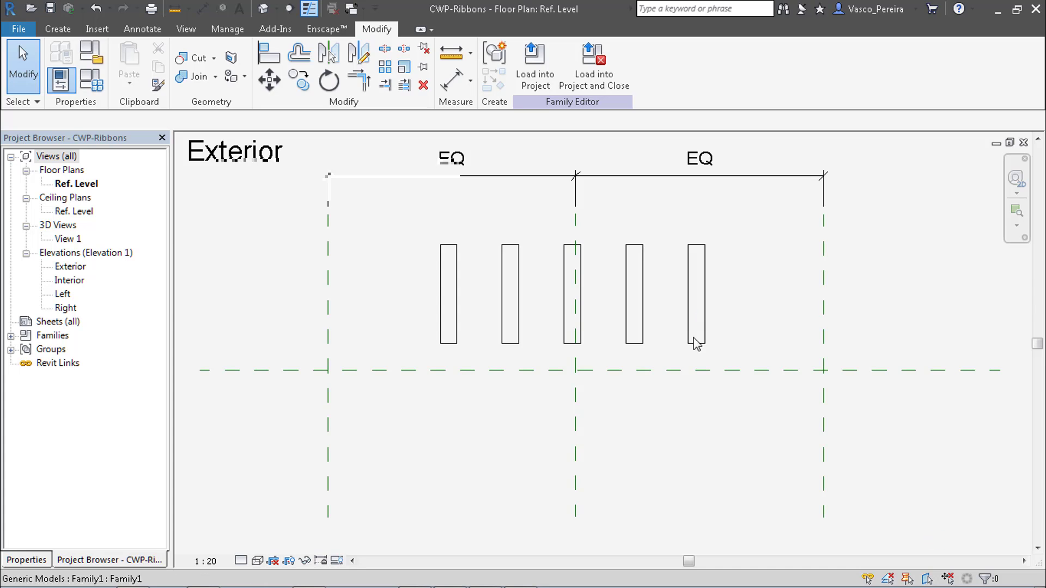
- Delete and re-place the ribbon array, stretching it between the outer reference planes
{"action": "left_click", "coordinate": [697, 304]}
{"action": "middle_click_drag", "start_coordinate": [572, 313], "coordinate": [608, 312]}
{"action": "key", "text": "Delete"}
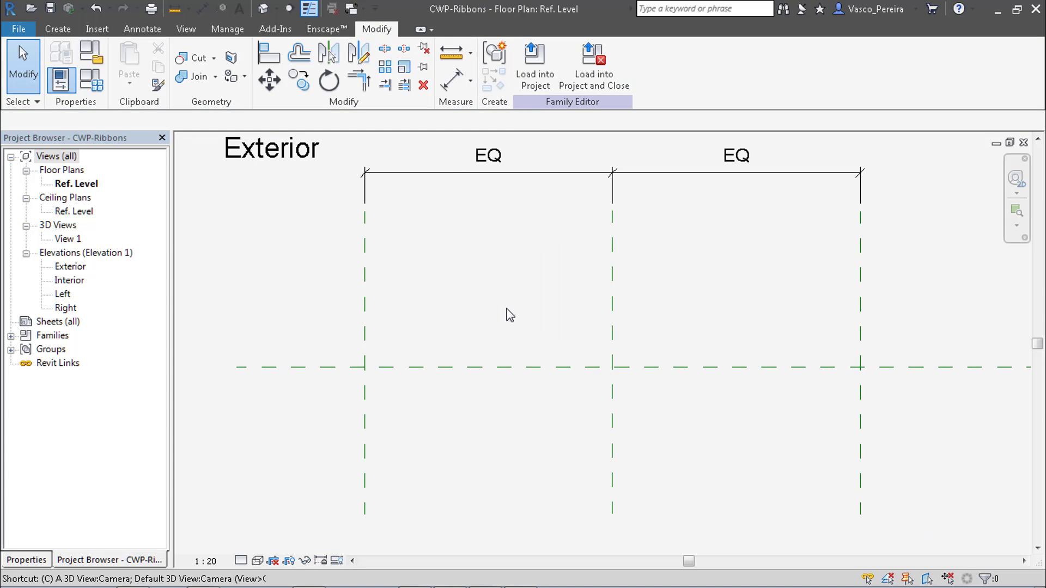
{"action": "key", "text": "m"}
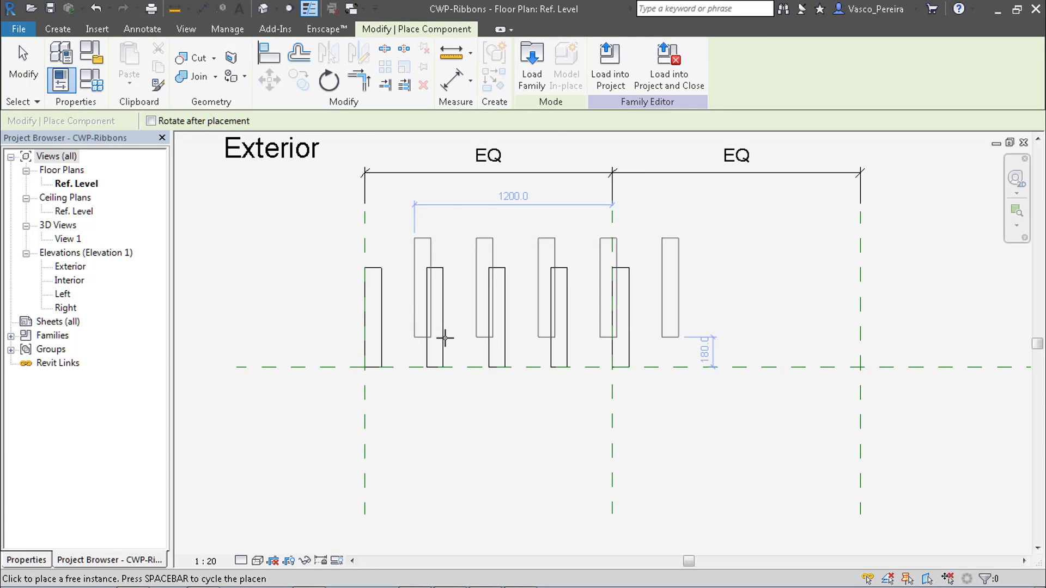
{"action": "key", "text": "Escape"}
{"action": "left_click", "coordinate": [567, 322]}
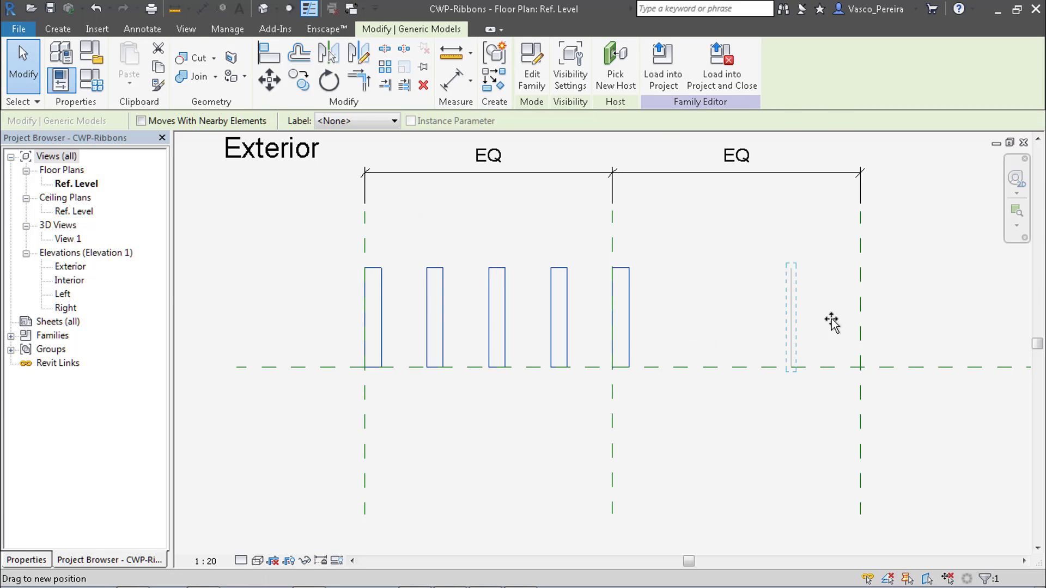
{"action": "left_click_drag", "start_coordinate": [832, 322], "coordinate": [861, 319]}
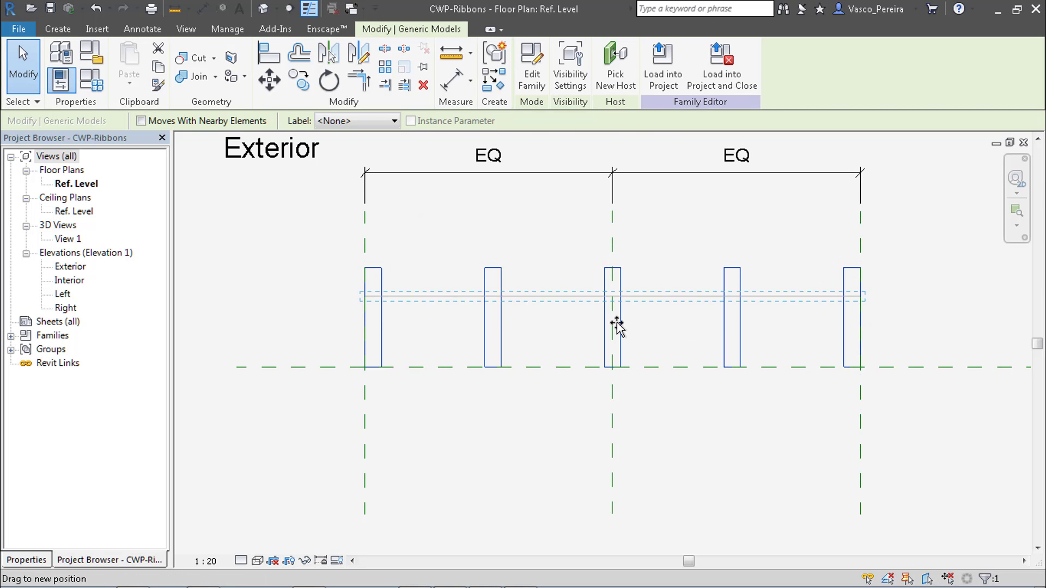
{"action": "left_click_drag", "start_coordinate": [617, 327], "coordinate": [688, 330]}
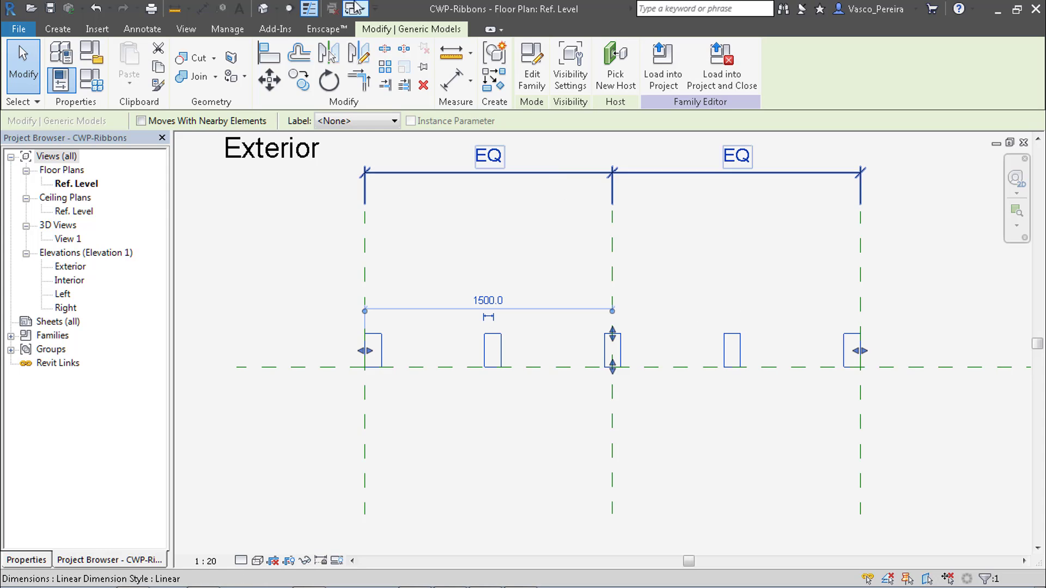
- Show the Exterior elevation and review the array's properties
{"action": "double_click", "coordinate": [69, 266]}
{"action": "left_click", "coordinate": [27, 560]}
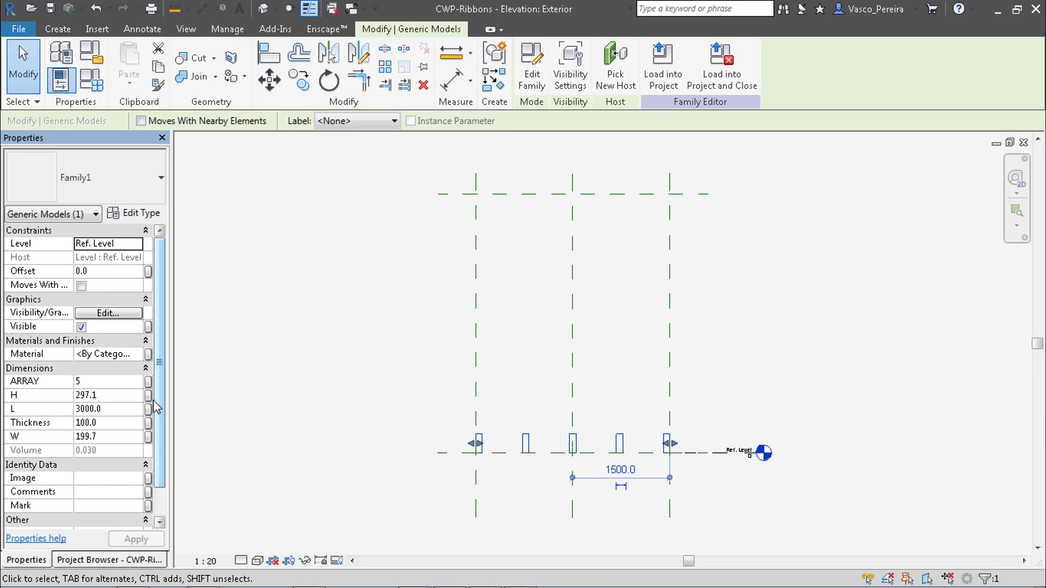
{"action": "left_click", "coordinate": [376, 341]}
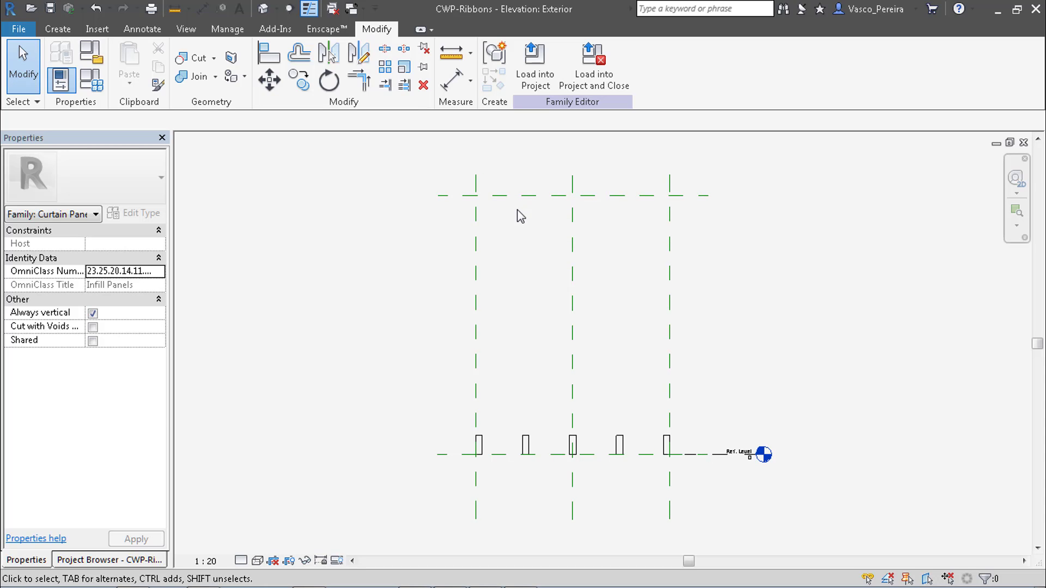
- Dimension the top plane to Ref. Level and label it with a new Height instance, reporting parameter
{"action": "key", "text": "d"}
{"action": "key", "text": "i"}
{"action": "left_click", "coordinate": [518, 195]}
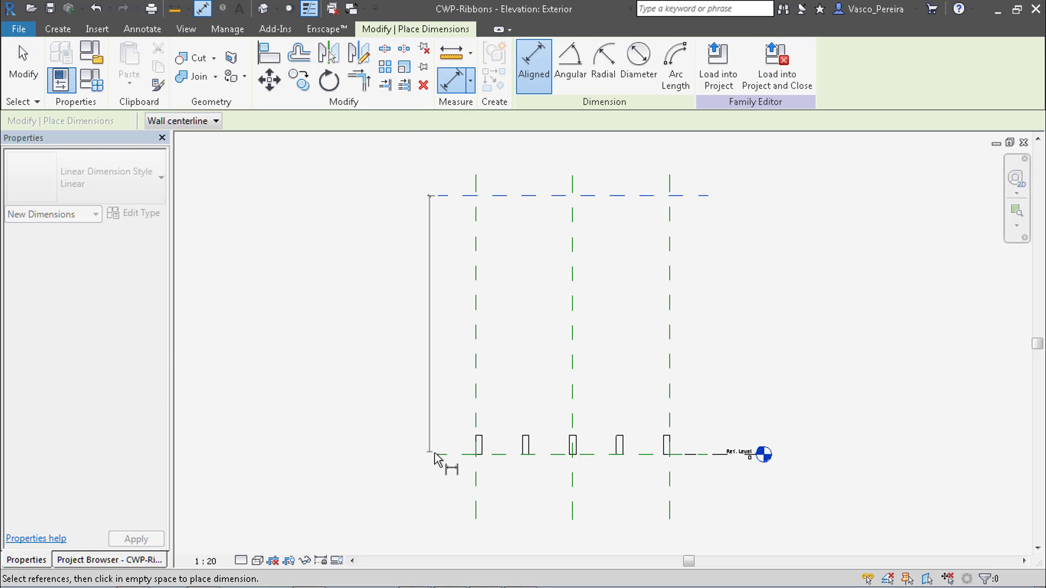
{"action": "left_click", "coordinate": [435, 454]}
{"action": "left_click", "coordinate": [449, 403]}
{"action": "key", "text": "Escape"}
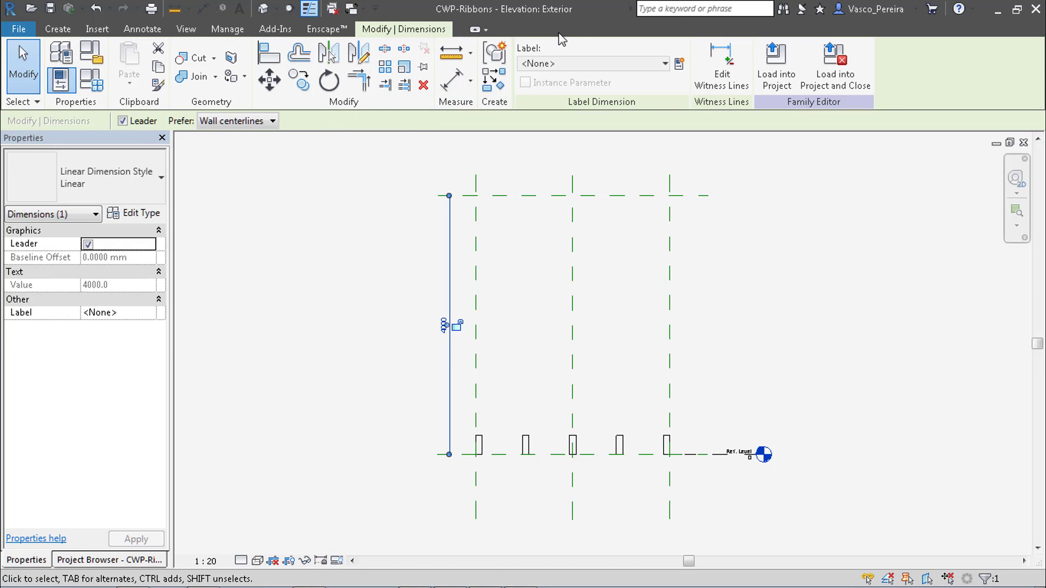
{"action": "left_click", "coordinate": [680, 65]}
{"action": "type", "text": "Height"}
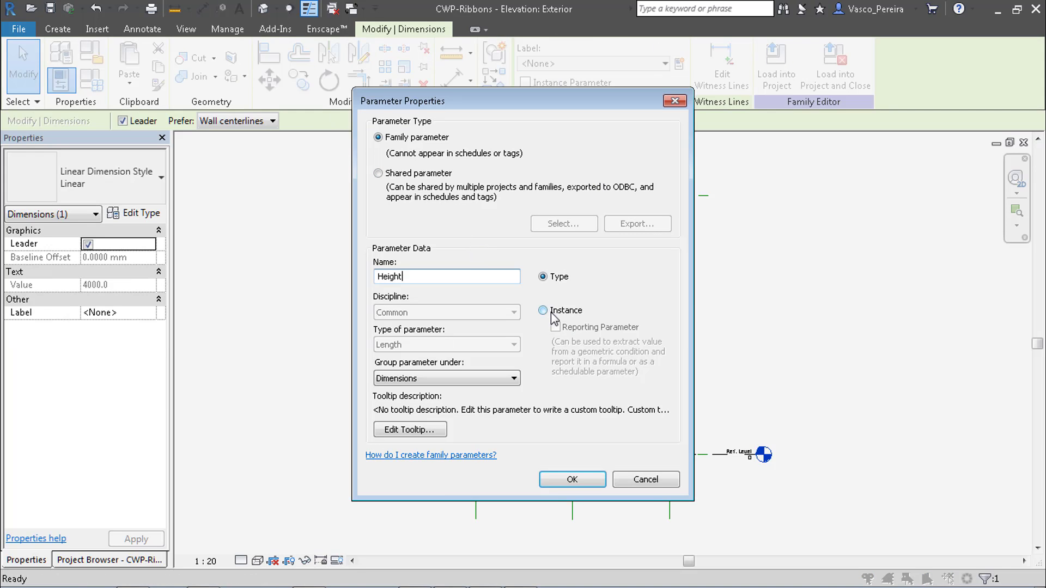
{"action": "left_click", "coordinate": [552, 313]}
{"action": "left_click", "coordinate": [555, 327]}
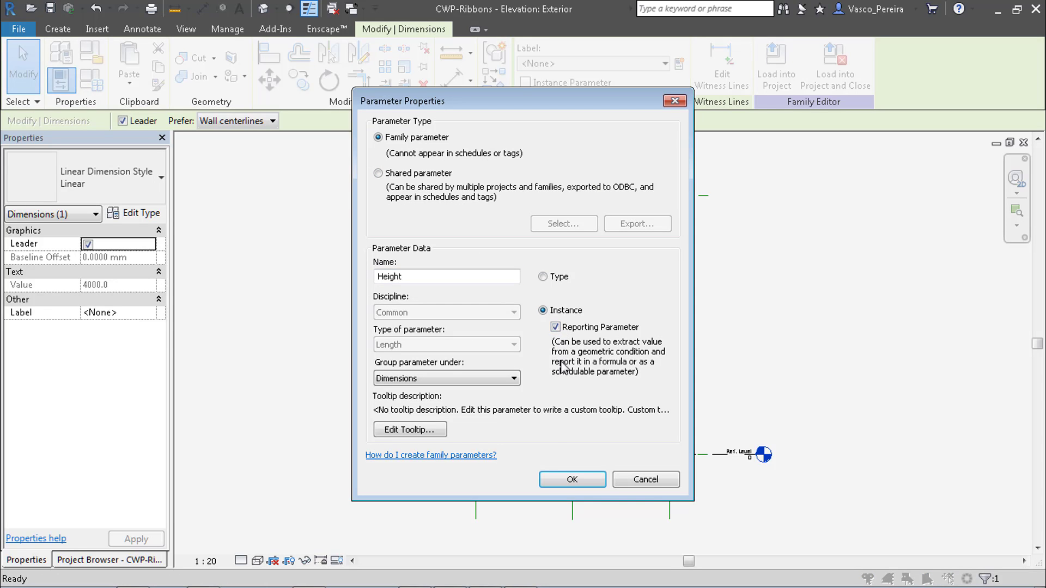
{"action": "left_click", "coordinate": [571, 480]}
- Associate the ribbon array's H with Height, then paste a copy in the floor plan
{"action": "left_click", "coordinate": [525, 444]}
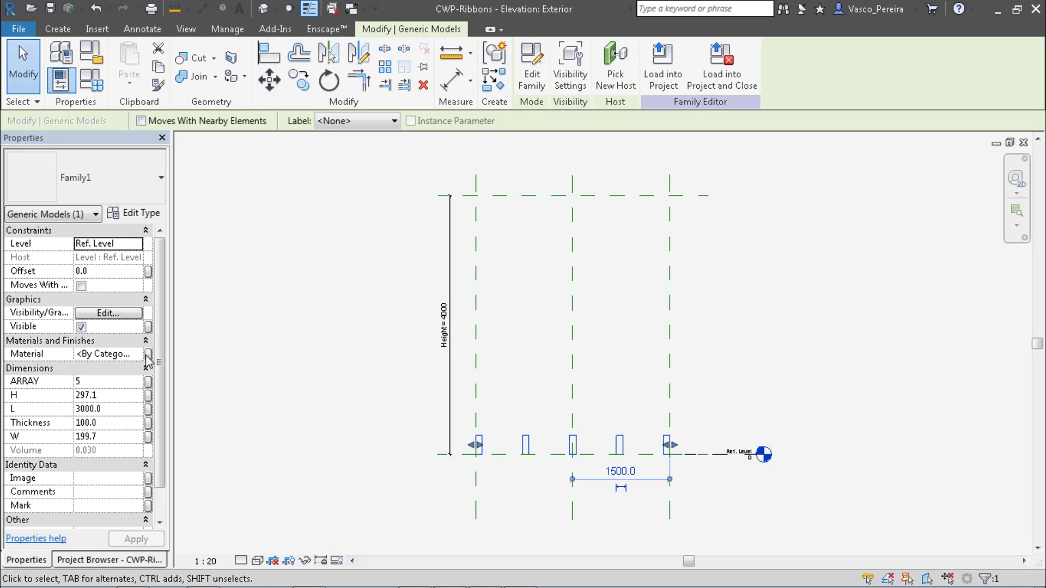
{"action": "left_click", "coordinate": [150, 395]}
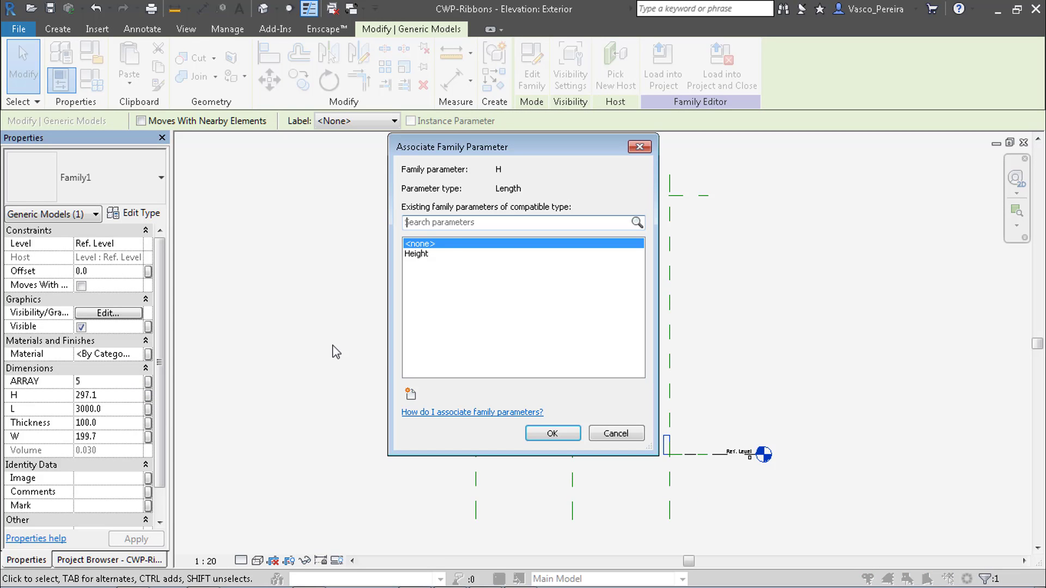
{"action": "left_click", "coordinate": [416, 254]}
{"action": "left_click", "coordinate": [551, 433]}
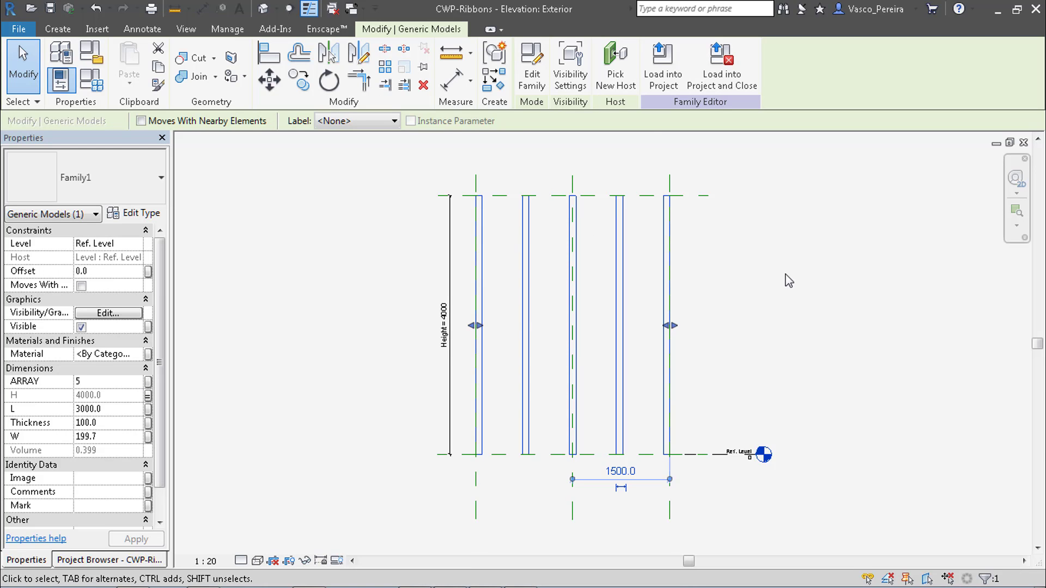
{"action": "key", "text": "ctrl+Tab"}
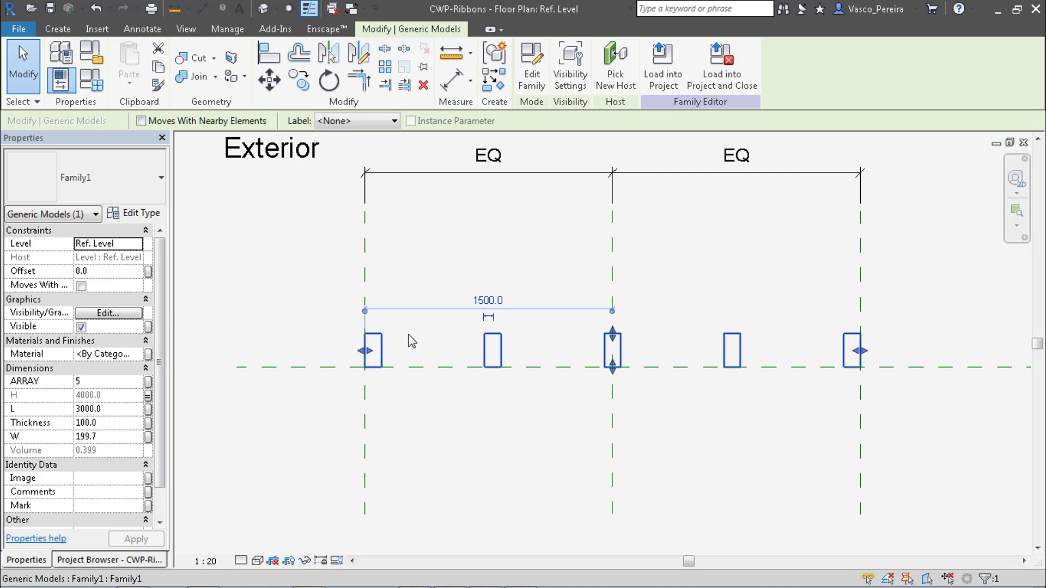
{"action": "middle_click_drag", "start_coordinate": [415, 332], "coordinate": [327, 345]}
{"action": "key", "text": "ctrl+v"}
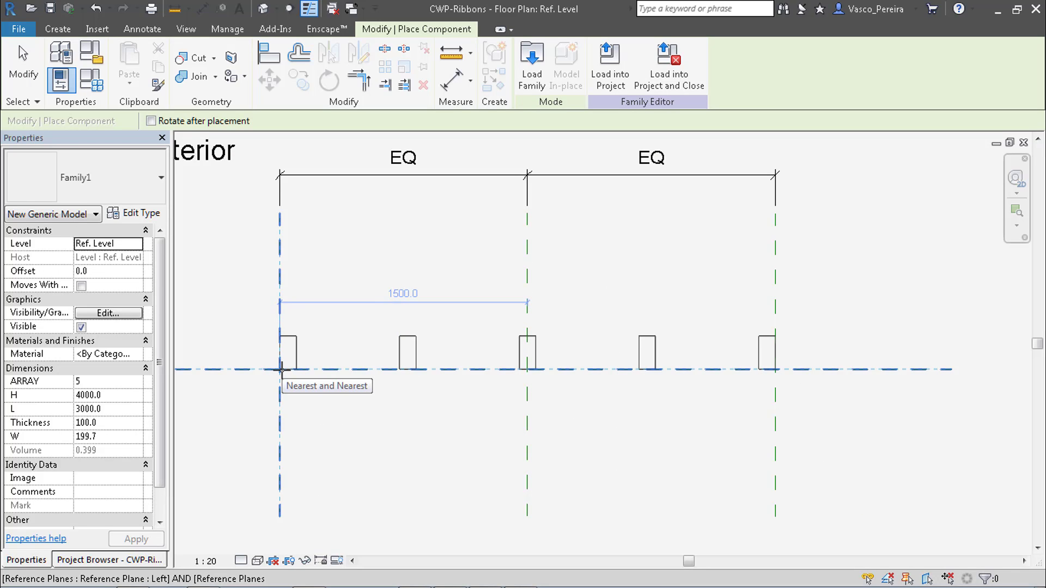
- Place three pasted copies of the array at the reference planes
{"action": "left_click", "coordinate": [281, 370]}
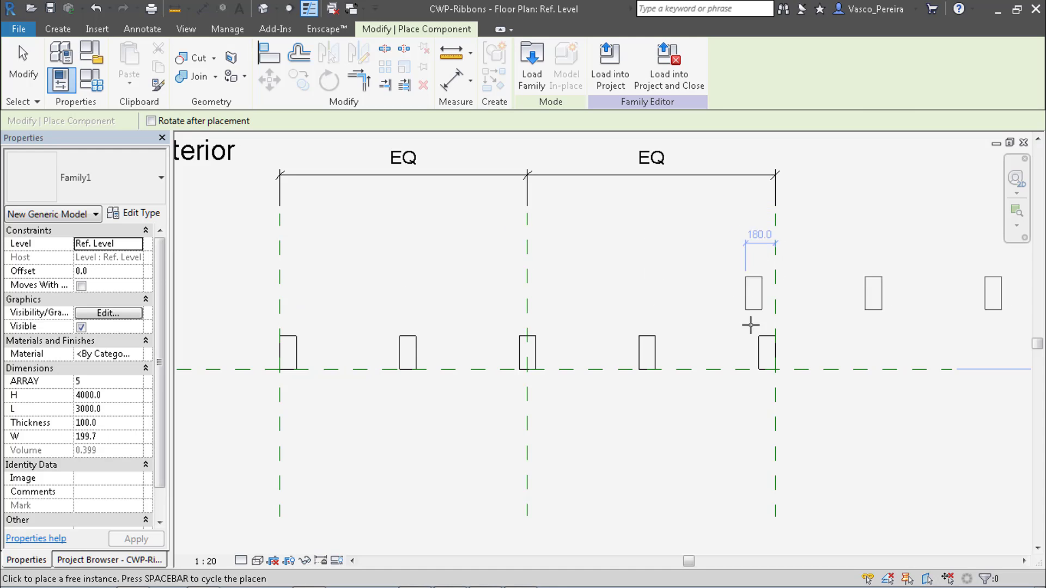
{"action": "left_click", "coordinate": [771, 371]}
{"action": "scroll", "coordinate": [622, 339], "scroll_direction": "down", "scroll_amount": 4}
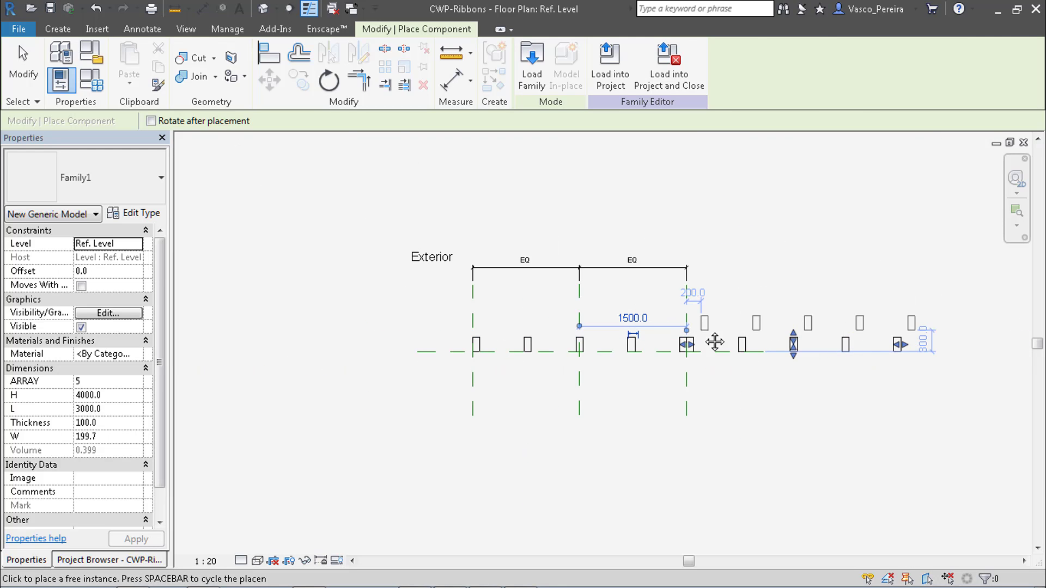
{"action": "left_click", "coordinate": [900, 349]}
{"action": "key", "text": "Escape"}
{"action": "scroll", "coordinate": [752, 351], "scroll_direction": "up", "scroll_amount": 4}
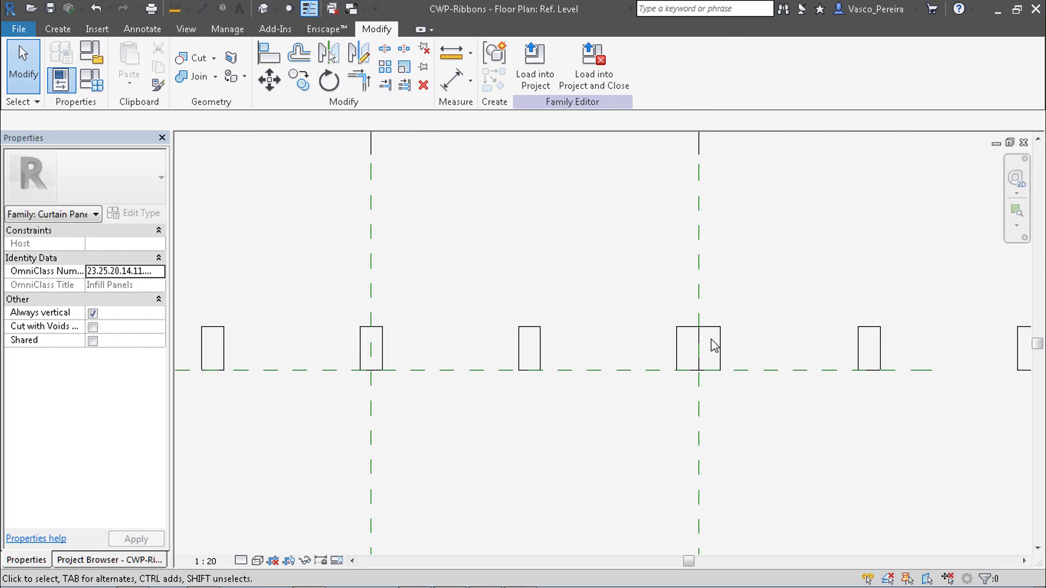
{"action": "middle_click_drag", "start_coordinate": [608, 361], "coordinate": [655, 371]}
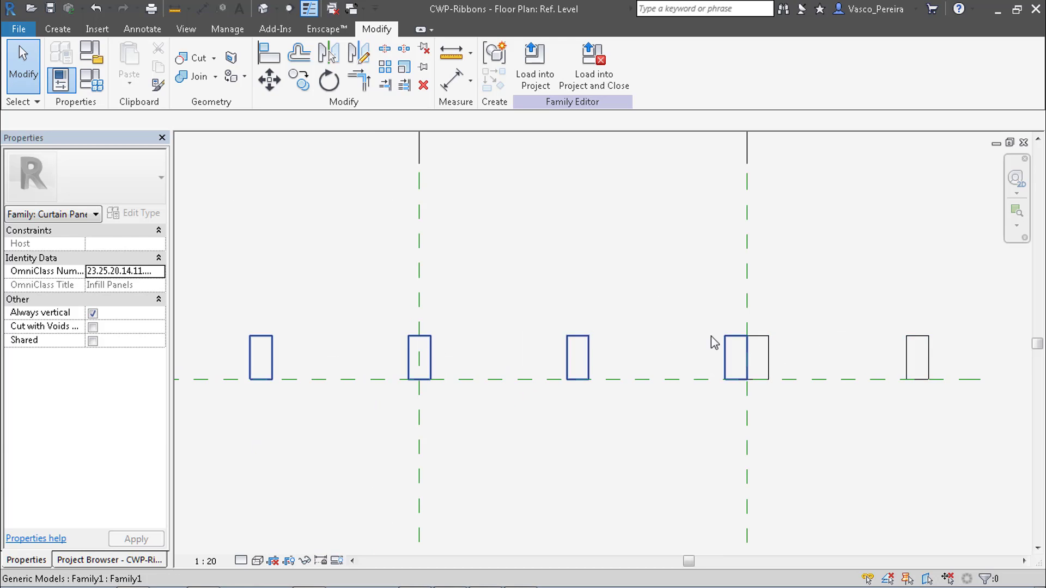
{"action": "scroll", "coordinate": [784, 327], "scroll_direction": "down", "scroll_amount": 2}
- Select the panel array in the plan and open it with Edit Family
{"action": "left_click", "coordinate": [778, 349]}
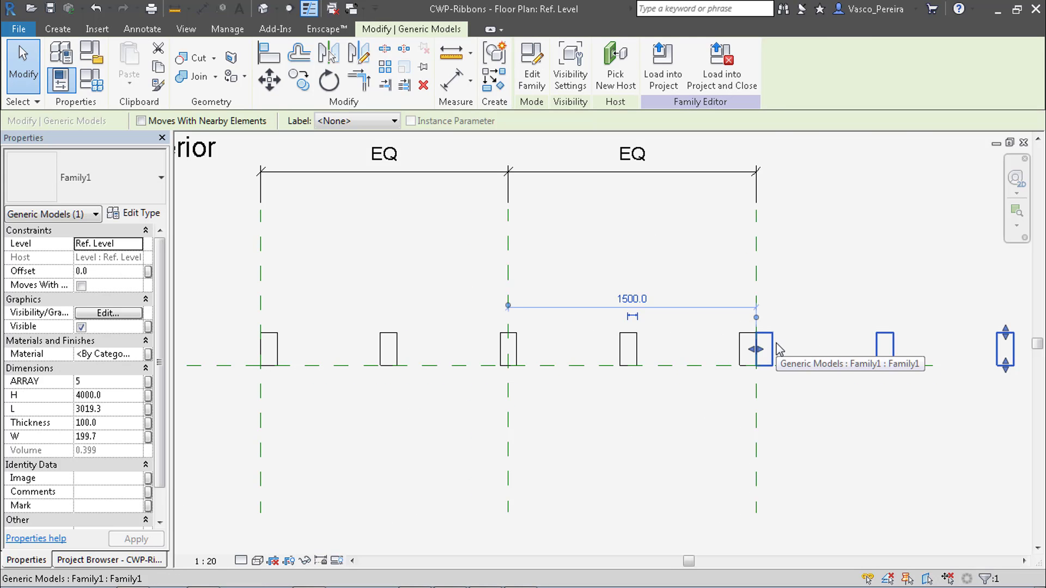
{"action": "key", "text": "Escape"}
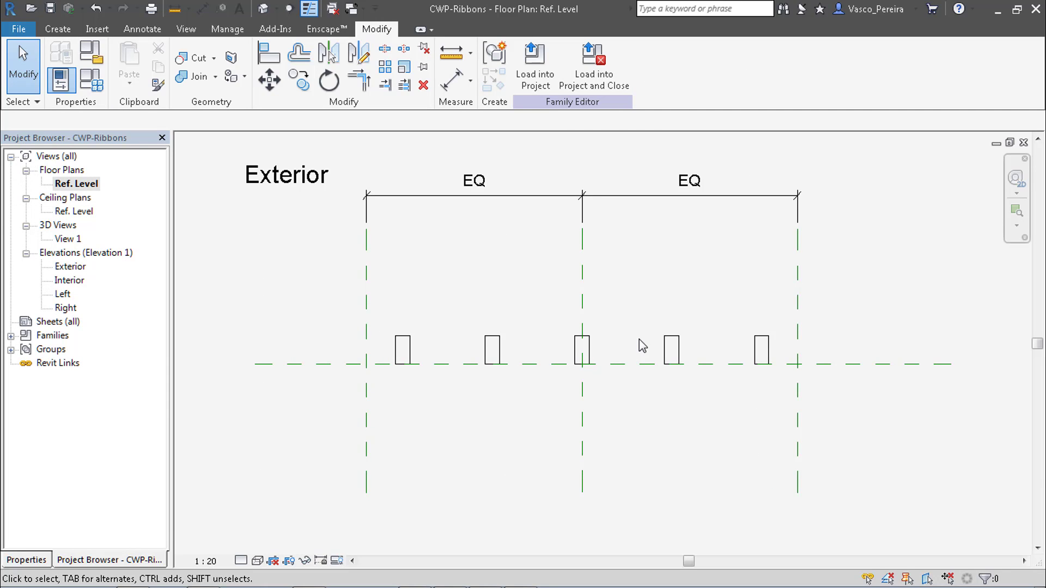
{"action": "left_click", "coordinate": [669, 351]}
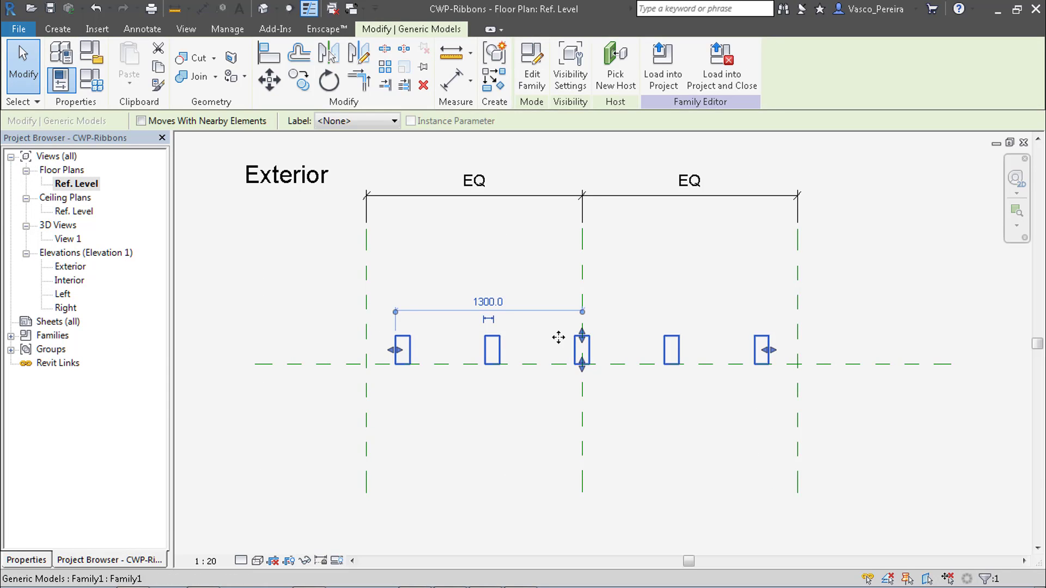
{"action": "left_click", "coordinate": [541, 89]}
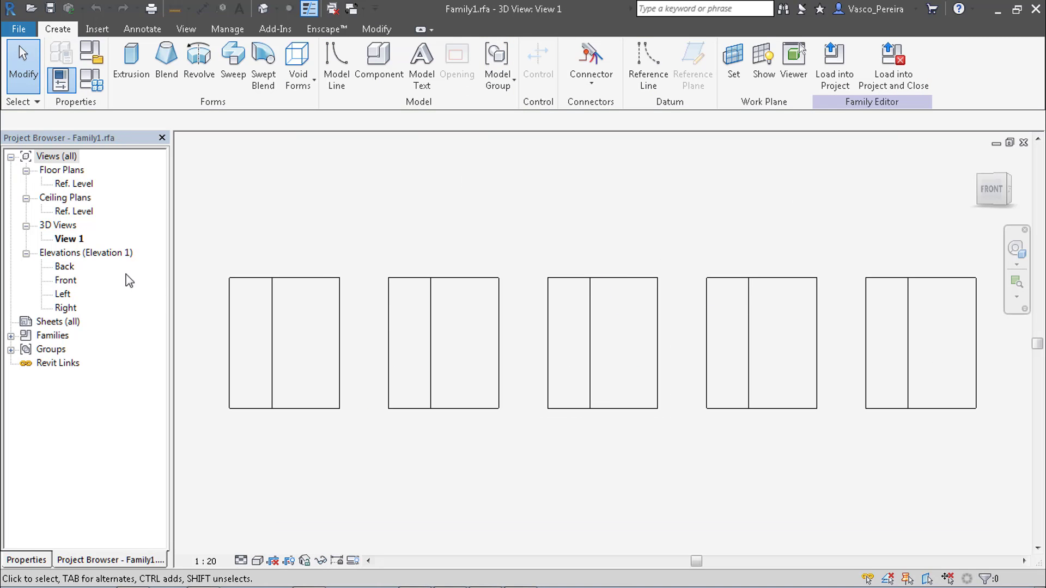
- In the Ref. Level plan, draw a new reference plane left of the bars
{"action": "double_click", "coordinate": [76, 184]}
{"action": "mouse_move", "coordinate": [632, 292]}
{"action": "middle_mouse_down"}
{"action": "mouse_move", "coordinate": [551, 250]}
{"action": "mouse_move", "coordinate": [579, 270]}
{"action": "middle_mouse_up"}
{"action": "key", "text": "r"}
{"action": "key", "text": "p"}
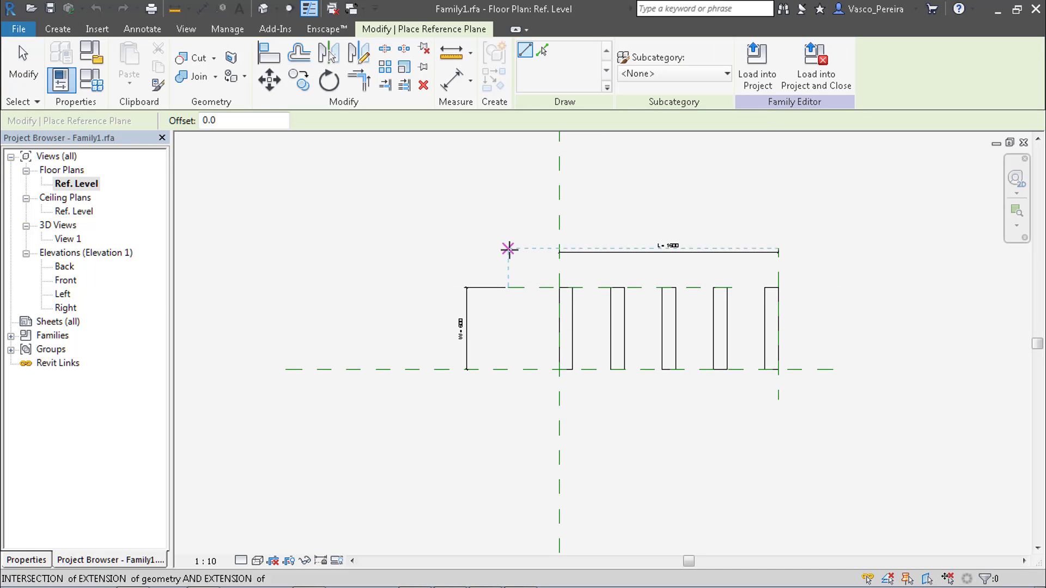
{"action": "left_click", "coordinate": [509, 240]}
{"action": "left_click", "coordinate": [504, 419]}
{"action": "key", "text": "Escape"}
{"action": "key", "text": "Escape"}
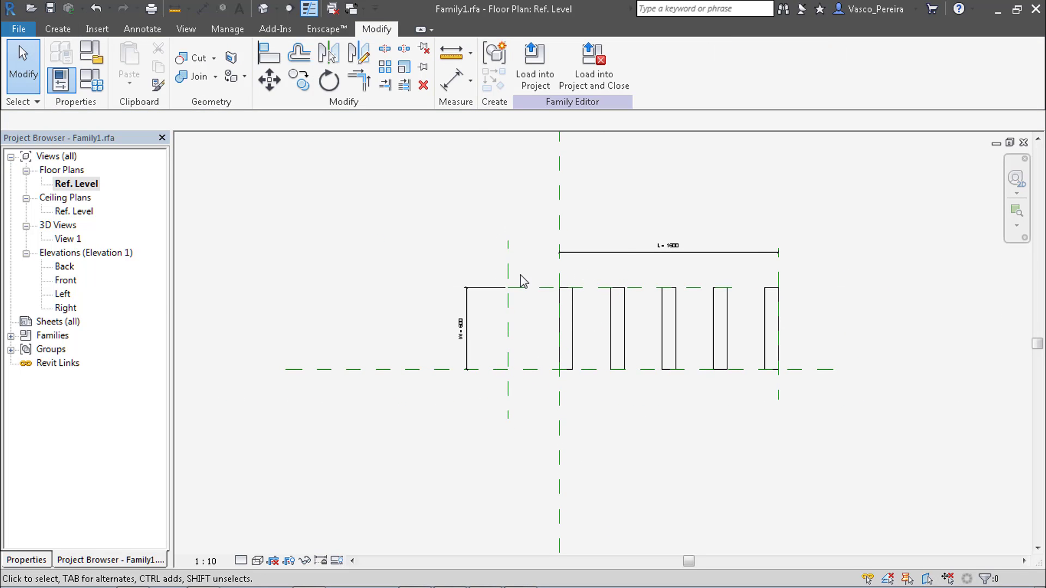
- Dimension the left and centre planes and set the dimension to EQ
{"action": "key", "text": "d"}
{"action": "key", "text": "i"}
{"action": "left_click", "coordinate": [559, 257]}
{"action": "left_click", "coordinate": [778, 261]}
{"action": "left_click", "coordinate": [681, 222]}
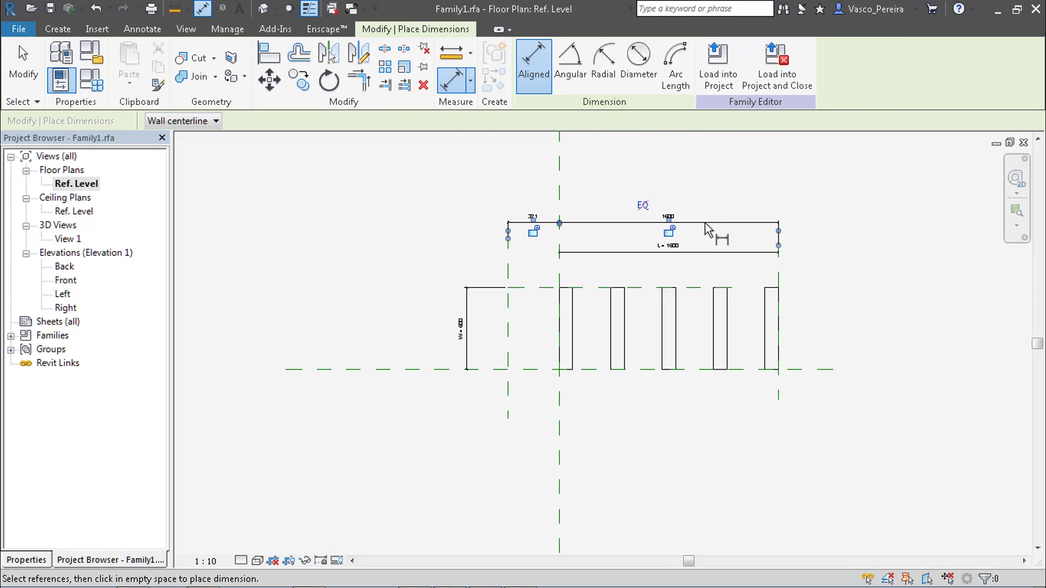
{"action": "scroll", "coordinate": [649, 215], "scroll_direction": "up", "scroll_amount": 3}
{"action": "left_click", "coordinate": [640, 201]}
{"action": "scroll", "coordinate": [599, 213], "scroll_direction": "down", "scroll_amount": 2}
{"action": "key", "text": "Escape"}
{"action": "key", "text": "Escape"}
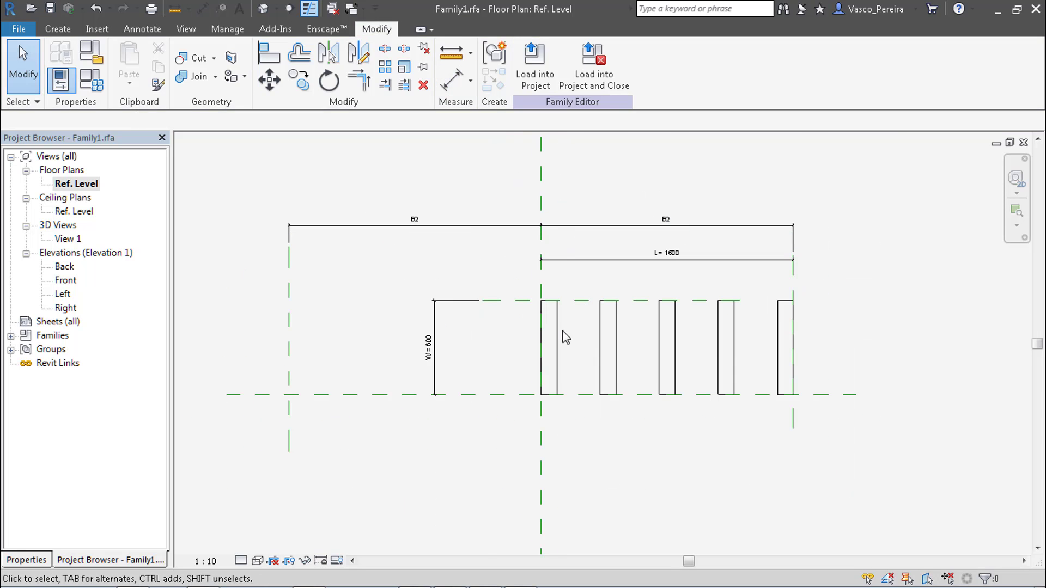
- Move the first bar onto the left plane and align its left edge to it
{"action": "left_click", "coordinate": [545, 335]}
{"action": "left_click", "coordinate": [542, 335]}
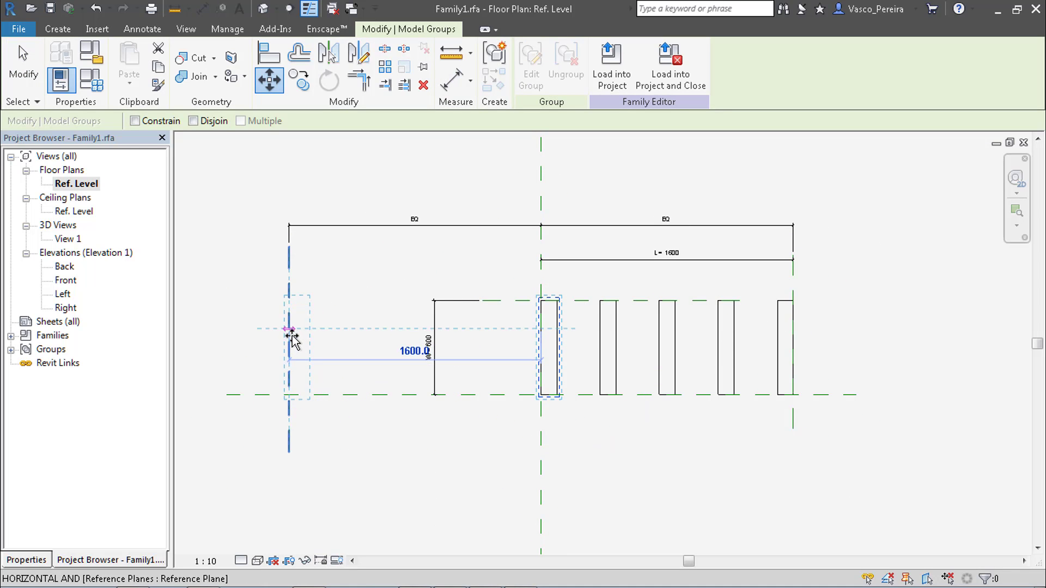
{"action": "left_click", "coordinate": [289, 334]}
{"action": "double_click", "coordinate": [306, 346]}
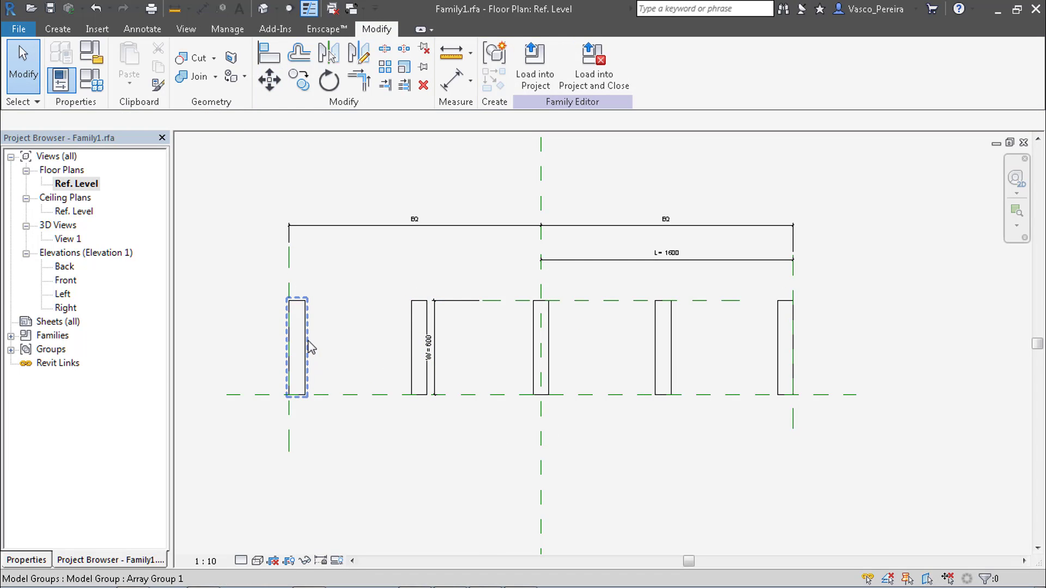
{"action": "key", "text": "a"}
{"action": "key", "text": "l"}
{"action": "left_click", "coordinate": [288, 286]}
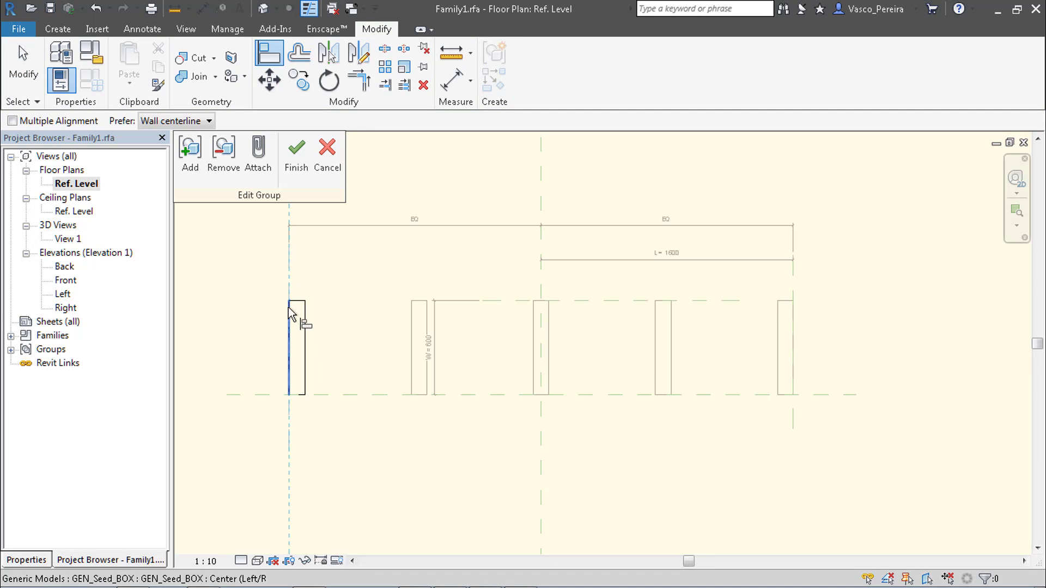
{"action": "left_click", "coordinate": [289, 327]}
{"action": "key", "text": "Escape"}
{"action": "left_click", "coordinate": [297, 158]}
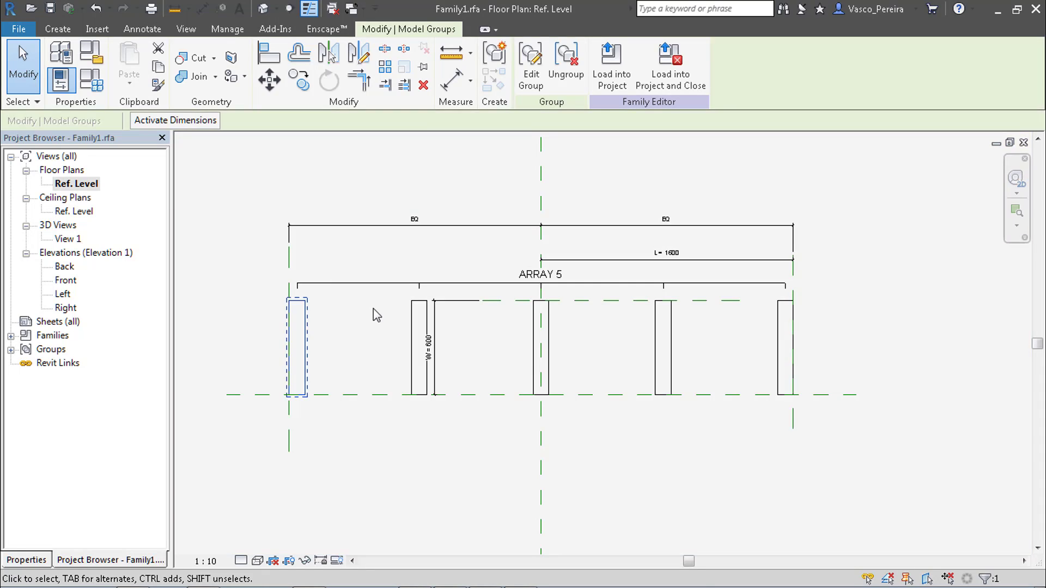
{"action": "key", "text": "Escape"}
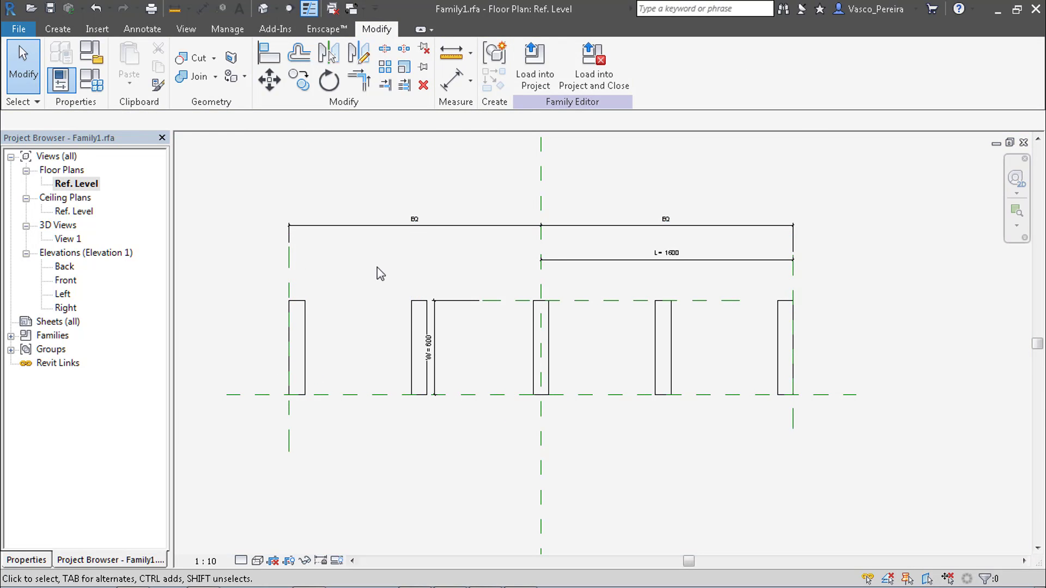
- Load the family into CWP-Ribbons, overwriting the existing version
{"action": "left_click", "coordinate": [534, 65]}
{"action": "left_click", "coordinate": [423, 231]}
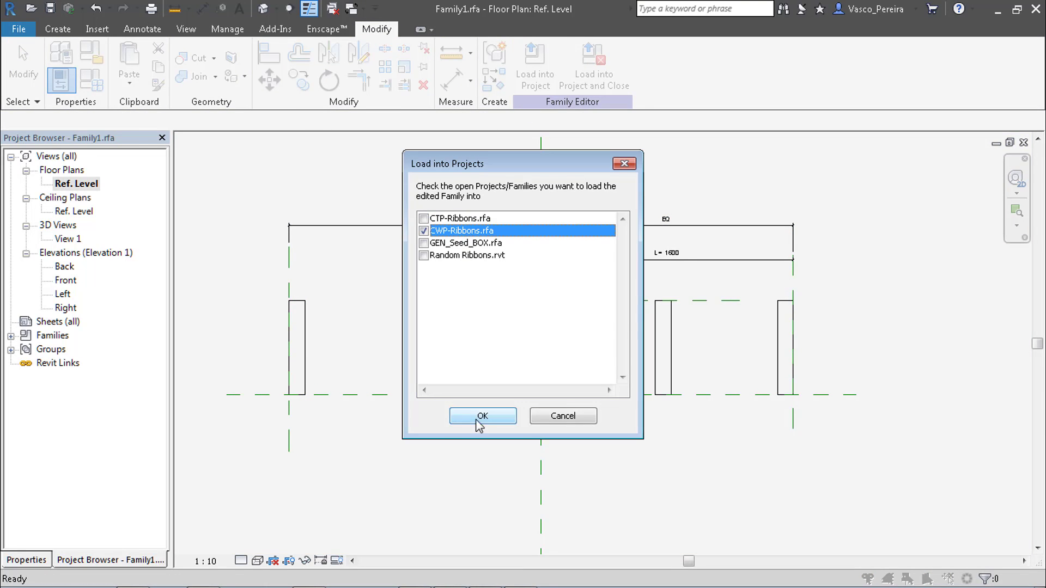
{"action": "left_click", "coordinate": [483, 416]}
{"action": "left_click", "coordinate": [472, 314]}
{"action": "left_click", "coordinate": [488, 334]}
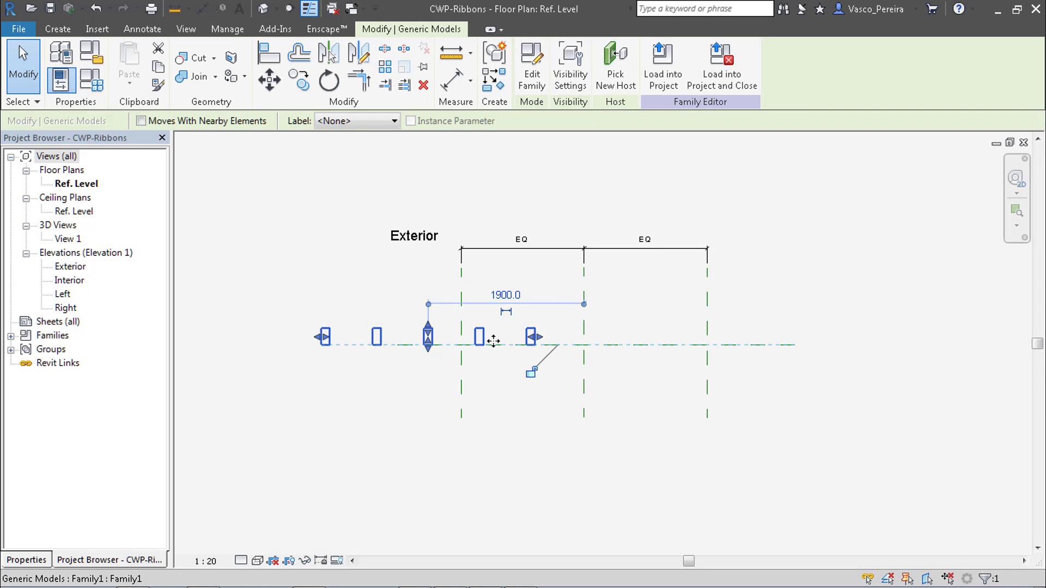
- Delete the old array, place a new one, and align its middle bar to the centre plane
{"action": "key", "text": "Delete"}
{"action": "key", "text": "c"}
{"action": "key", "text": "m"}
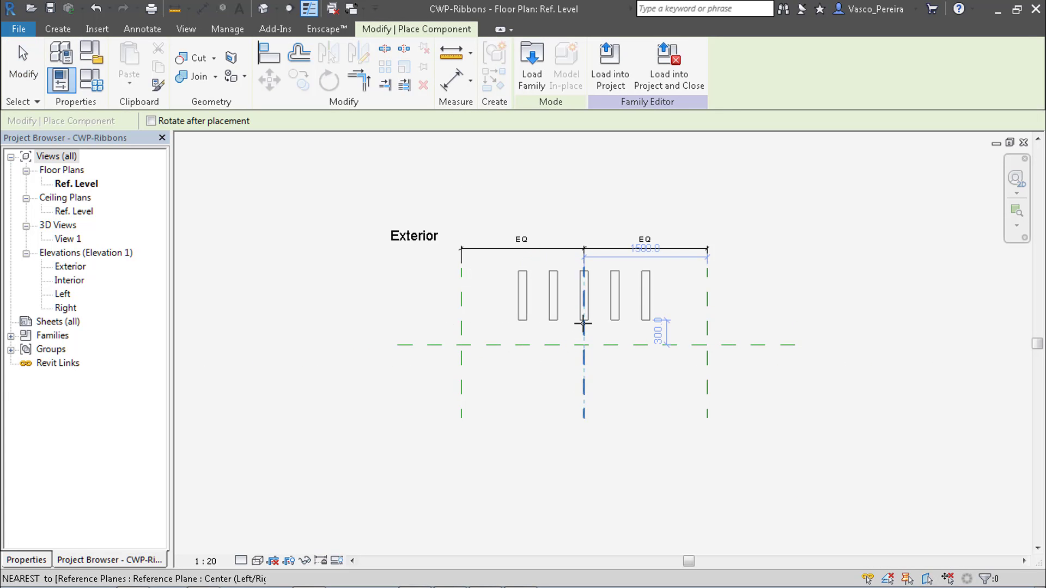
{"action": "left_click", "coordinate": [582, 313]}
{"action": "key", "text": "Escape"}
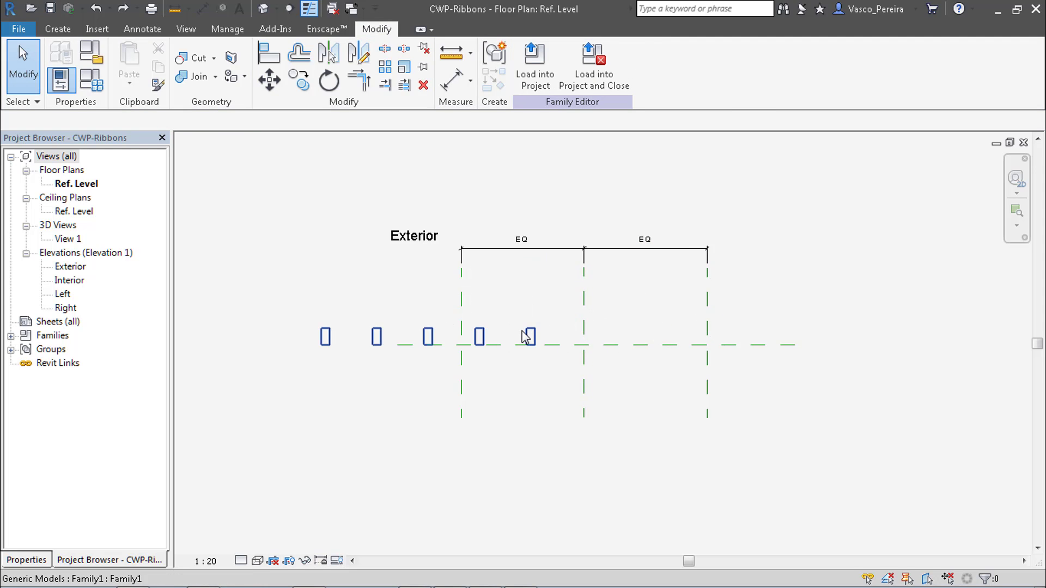
{"action": "key", "text": "a"}
{"action": "key", "text": "l"}
{"action": "left_click", "coordinate": [583, 315]}
{"action": "left_click", "coordinate": [430, 343]}
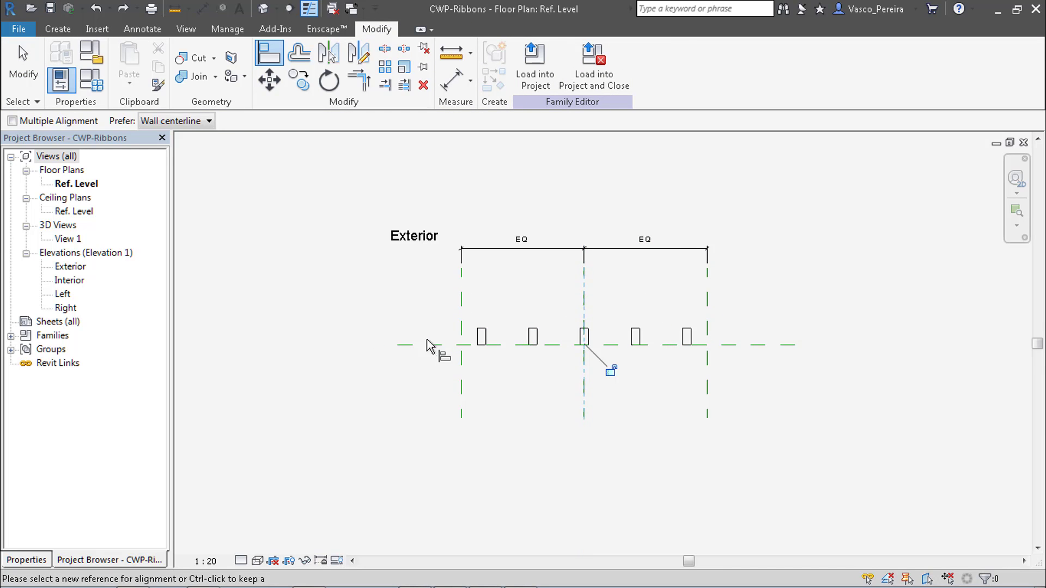
{"action": "key", "text": "Escape"}
- Try shifting the panel array, then cancel the constraint-breaking move and deselect it
{"action": "scroll", "coordinate": [624, 344], "scroll_direction": "up", "scroll_amount": 1}
{"action": "left_click", "coordinate": [623, 346]}
{"action": "left_click_drag", "start_coordinate": [596, 367], "coordinate": [605, 320]}
{"action": "key", "text": "Escape"}
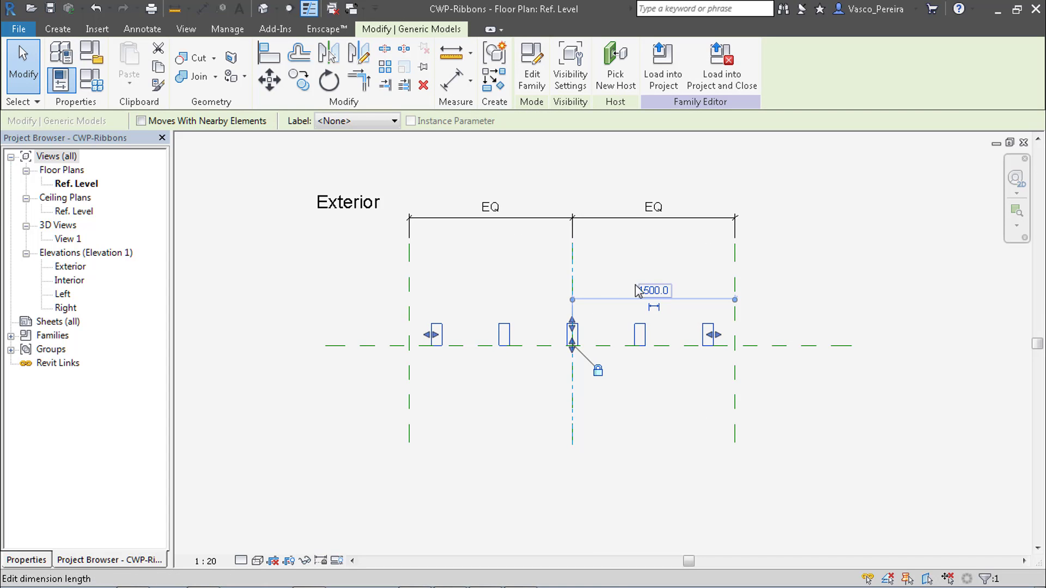
{"action": "left_click", "coordinate": [449, 191]}
{"action": "scroll", "coordinate": [430, 370], "scroll_direction": "up", "scroll_amount": 2}
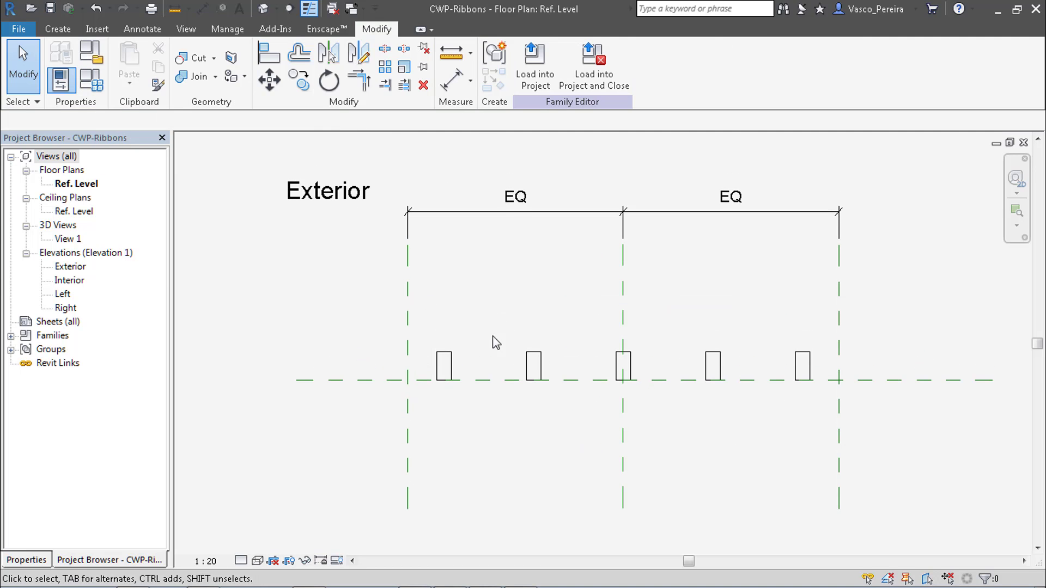
- Draw a vertical model line above the left bar
{"action": "key", "text": "l"}
{"action": "key", "text": "i"}
{"action": "left_click", "coordinate": [444, 352]}
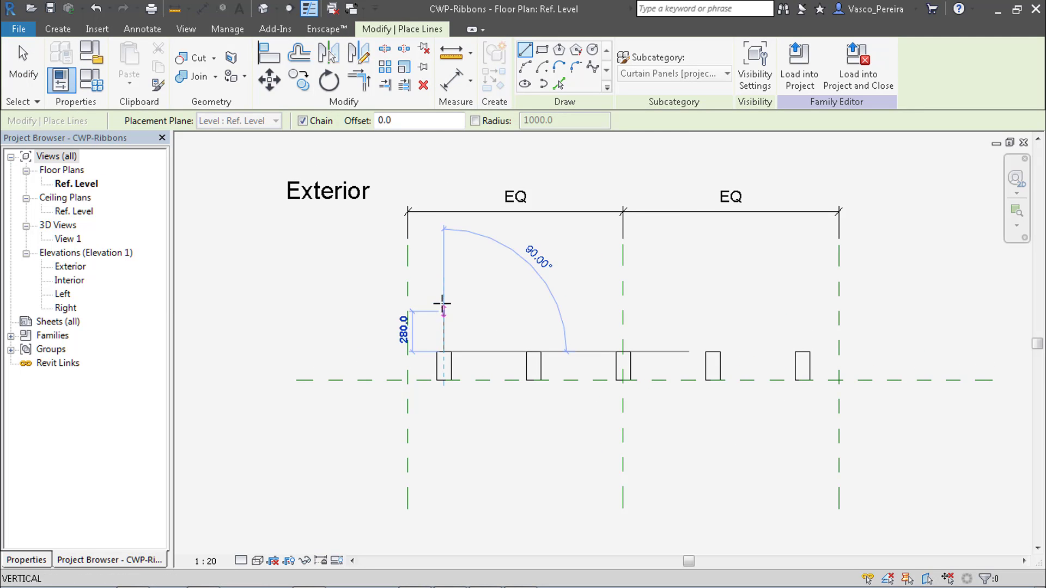
{"action": "left_click", "coordinate": [444, 297]}
{"action": "key", "text": "Escape"}
{"action": "key", "text": "Escape"}
- Copy the line above each of the other four bars
{"action": "left_click", "coordinate": [444, 318]}
{"action": "key", "text": "c"}
{"action": "key", "text": "o"}
{"action": "left_click", "coordinate": [445, 352]}
{"action": "left_click", "coordinate": [533, 352]}
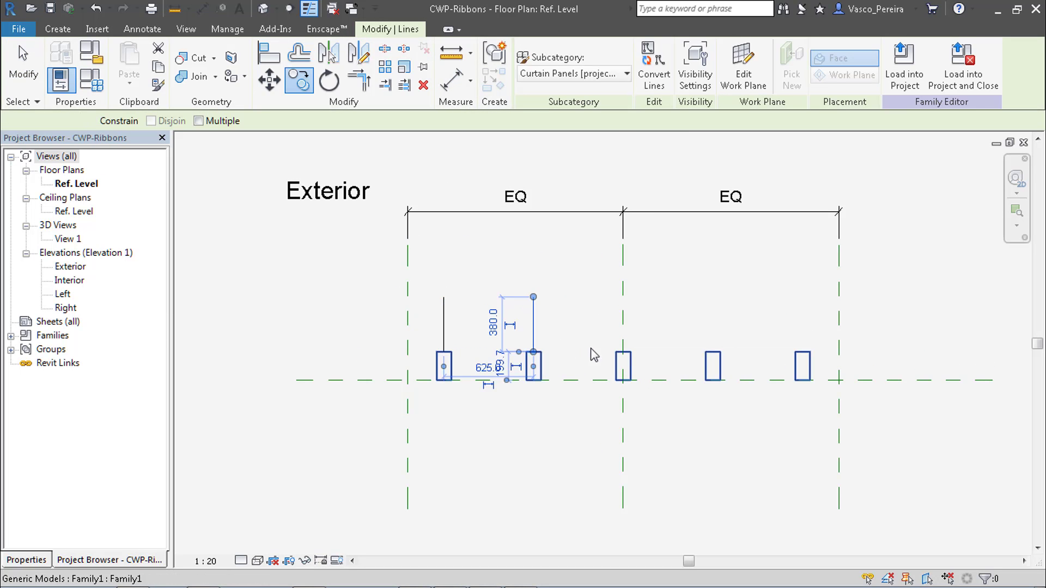
{"action": "key", "text": "c"}
{"action": "key", "text": "o"}
{"action": "left_click", "coordinate": [533, 352]}
{"action": "left_click", "coordinate": [623, 352]}
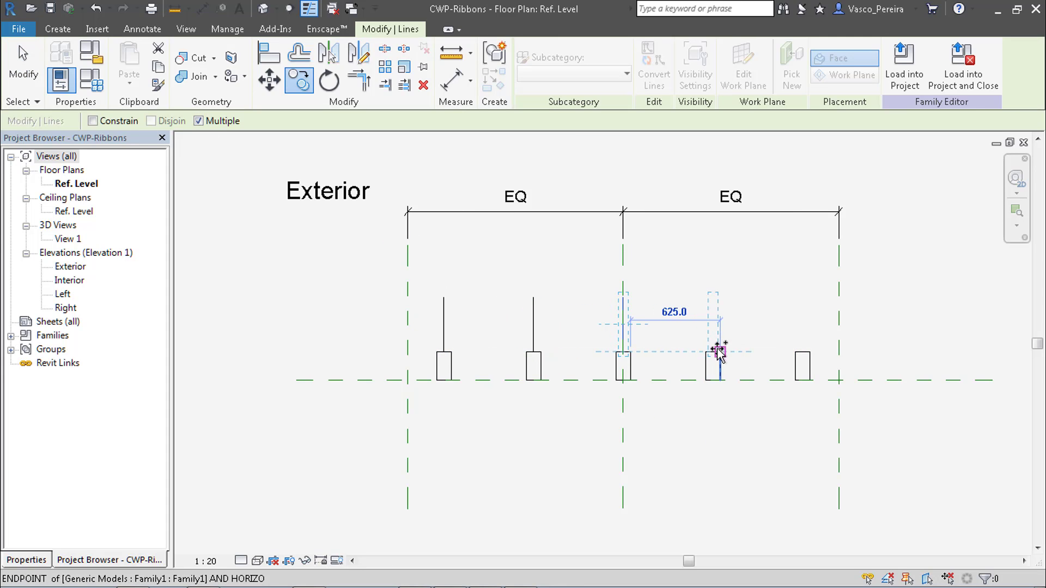
{"action": "left_click", "coordinate": [712, 352]}
{"action": "left_click", "coordinate": [812, 352]}
{"action": "key", "text": "Escape"}
{"action": "key", "text": "Escape"}
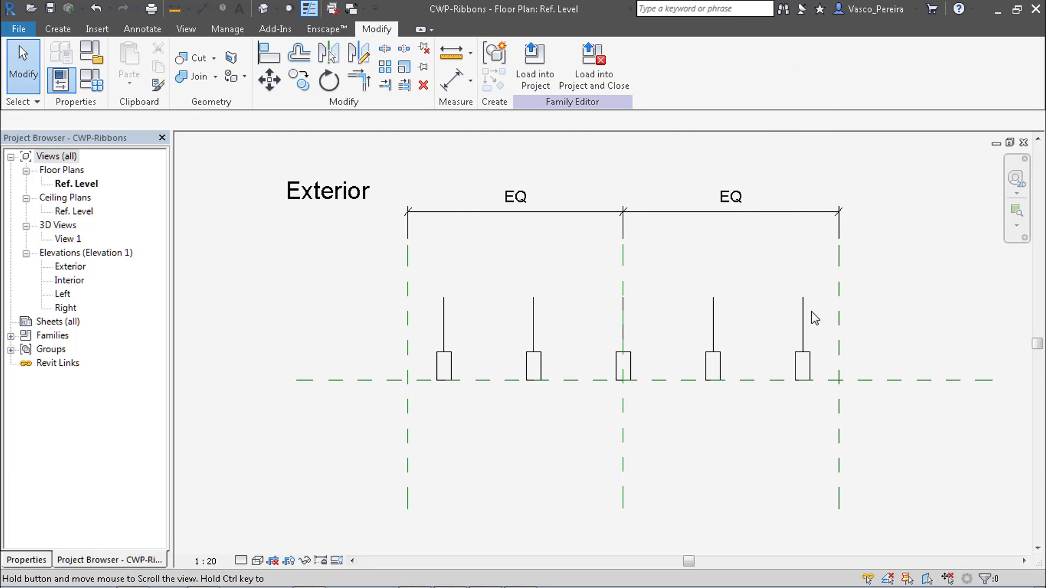
- Dimension across the five lines and both outer planes, making all six spacings EQ
{"action": "key", "text": "d"}
{"action": "key", "text": "i"}
{"action": "left_click", "coordinate": [839, 322]}
{"action": "left_click", "coordinate": [802, 330]}
{"action": "left_click", "coordinate": [713, 338]}
{"action": "left_click", "coordinate": [623, 343]}
{"action": "left_click", "coordinate": [534, 335]}
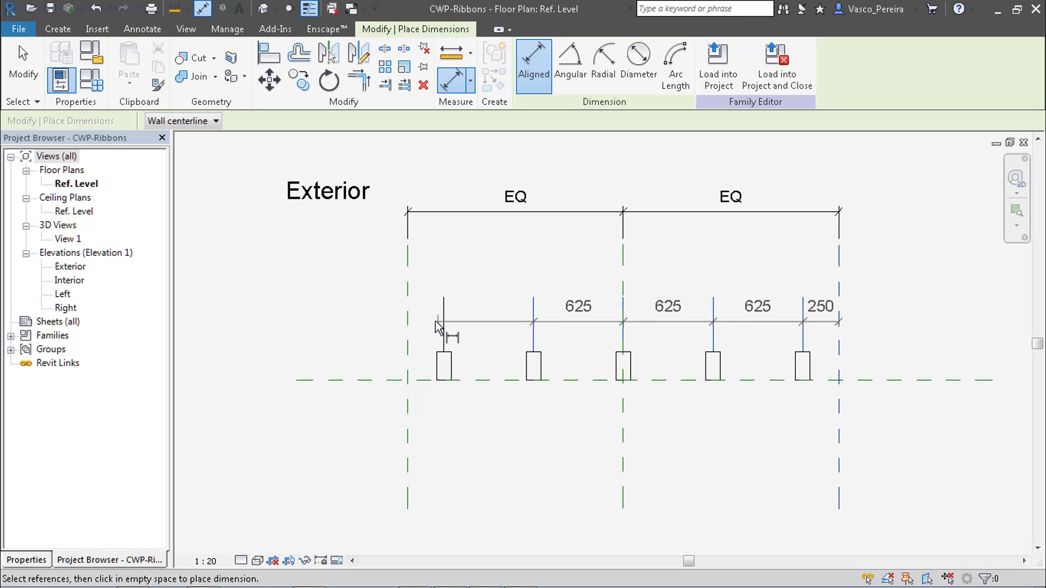
{"action": "left_click", "coordinate": [443, 327]}
{"action": "left_click", "coordinate": [408, 262]}
{"action": "left_click", "coordinate": [403, 258]}
{"action": "left_click", "coordinate": [624, 282]}
{"action": "scroll", "coordinate": [638, 304], "scroll_direction": "up", "scroll_amount": 1}
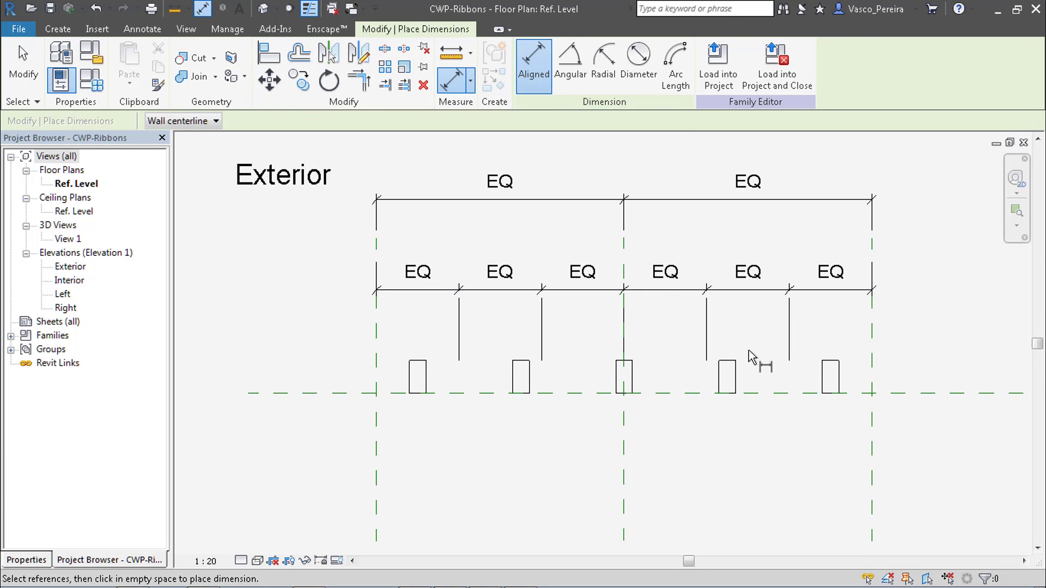
{"action": "key", "text": "Escape"}
{"action": "key", "text": "Escape"}
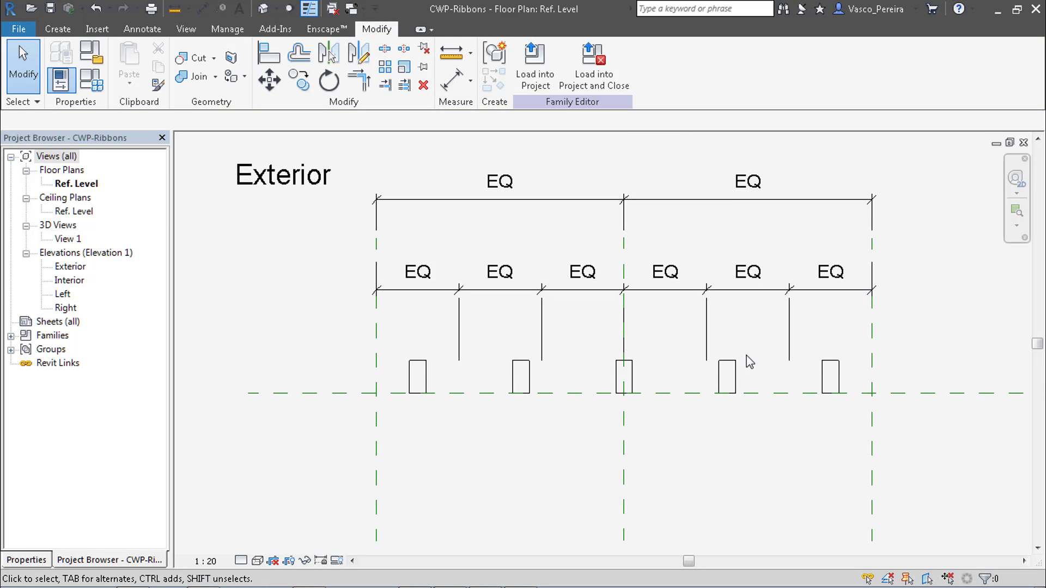
- Check the panel array's properties: ARRAY 5, L 2600, W 199.7
{"action": "key", "text": "i"}
{"action": "left_click", "coordinate": [789, 338]}
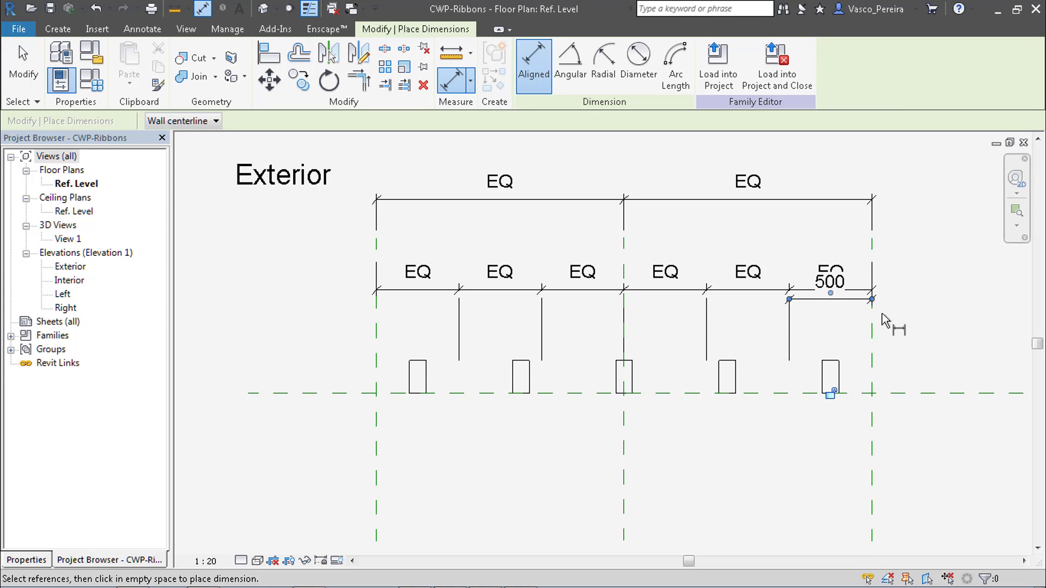
{"action": "key", "text": "Escape"}
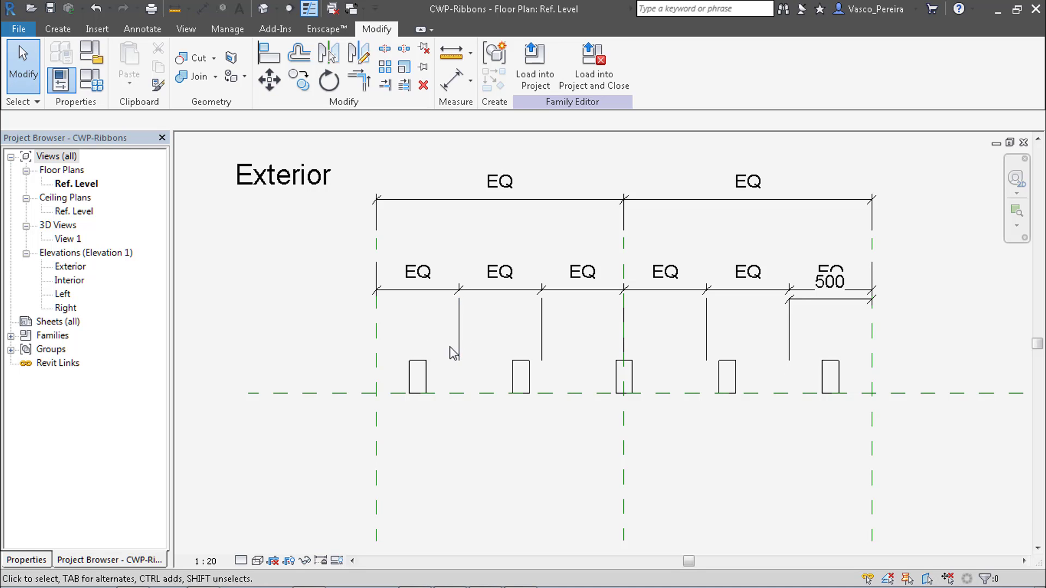
{"action": "left_click", "coordinate": [427, 376]}
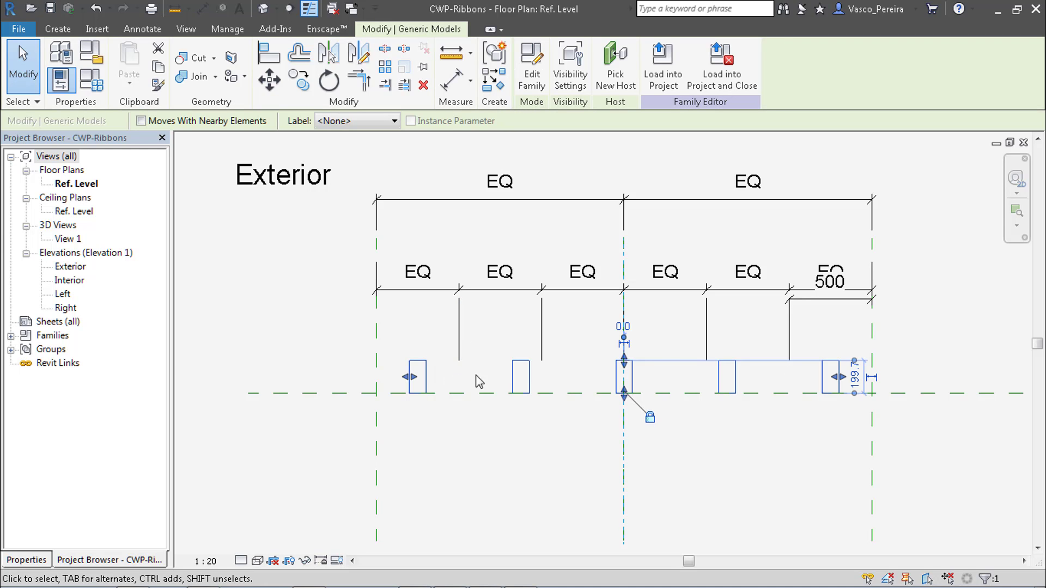
{"action": "left_click", "coordinate": [26, 560]}
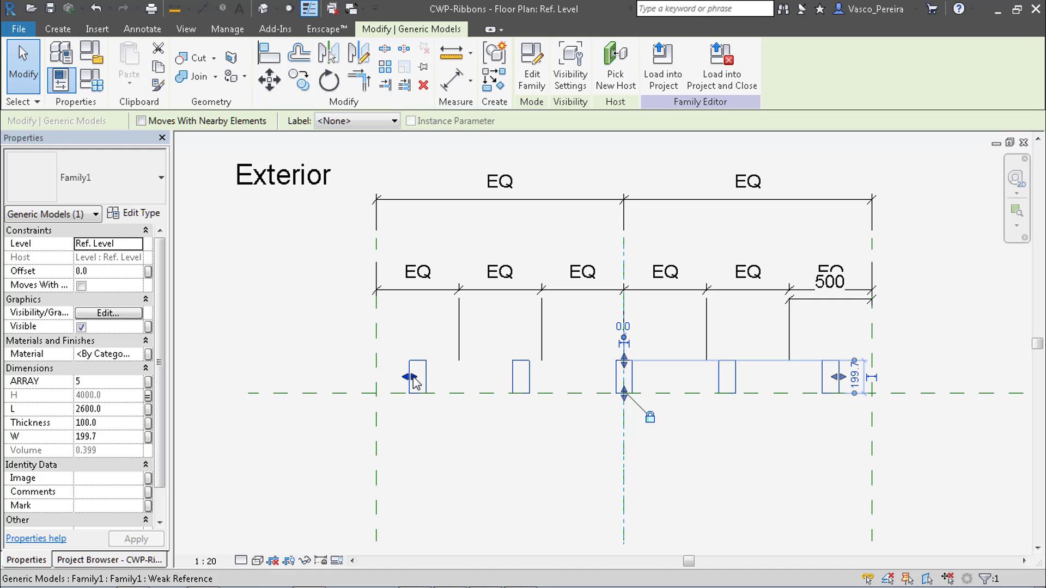
{"action": "key", "text": "Escape"}
- Add an aligned 200 dimension from the left reference plane to the first panel's edge
{"action": "key", "text": "d"}
{"action": "key", "text": "i"}
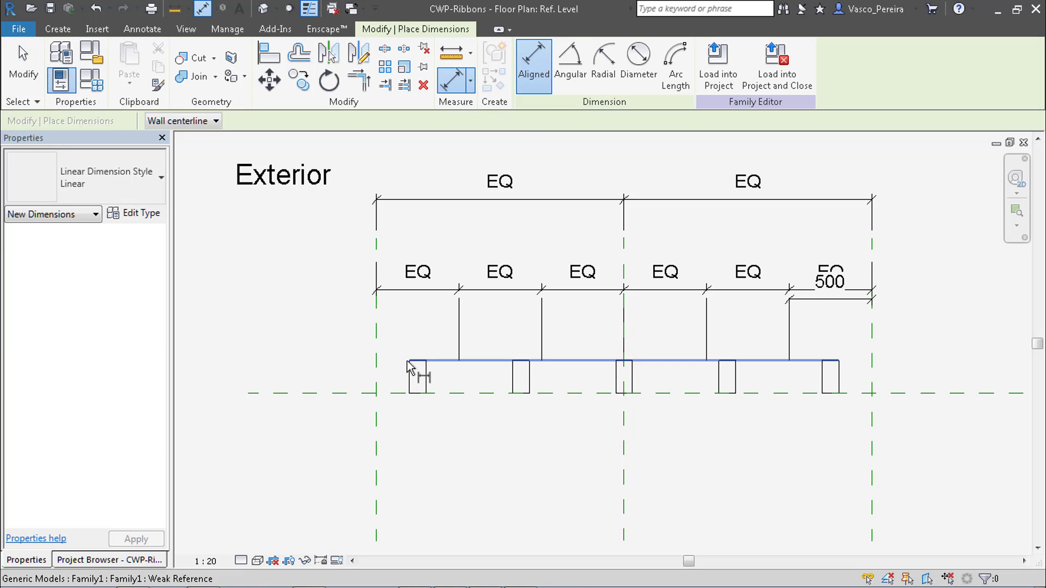
{"action": "left_click", "coordinate": [408, 379]}
{"action": "left_click", "coordinate": [376, 382]}
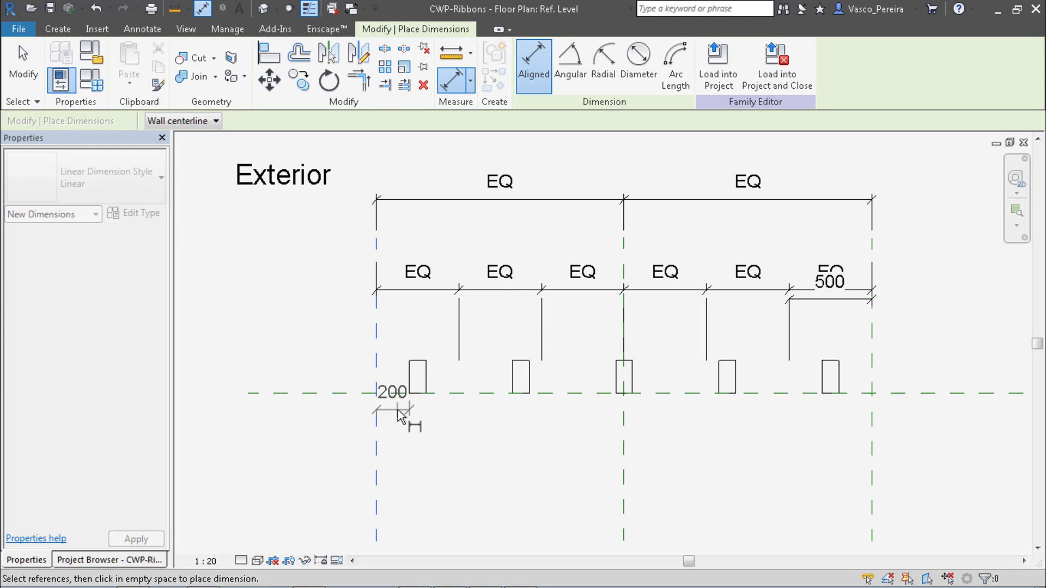
{"action": "left_click", "coordinate": [409, 453]}
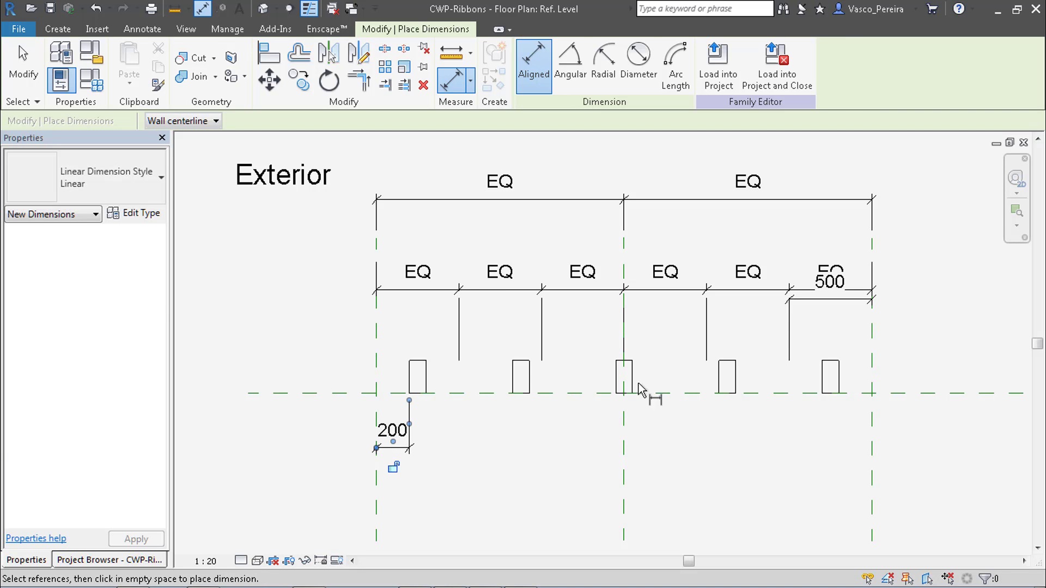
{"action": "left_click", "coordinate": [840, 383]}
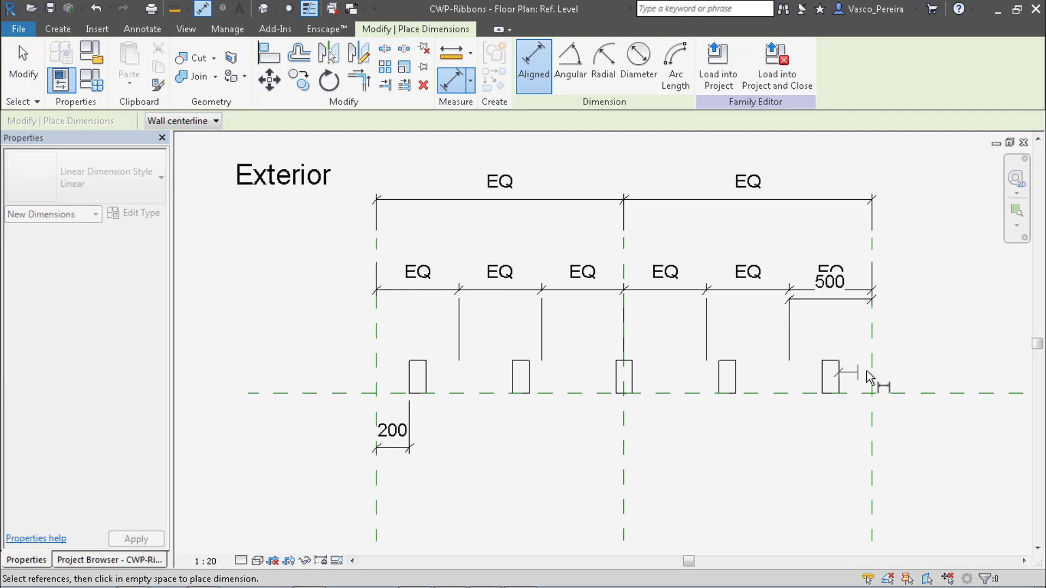
{"action": "left_click", "coordinate": [872, 446]}
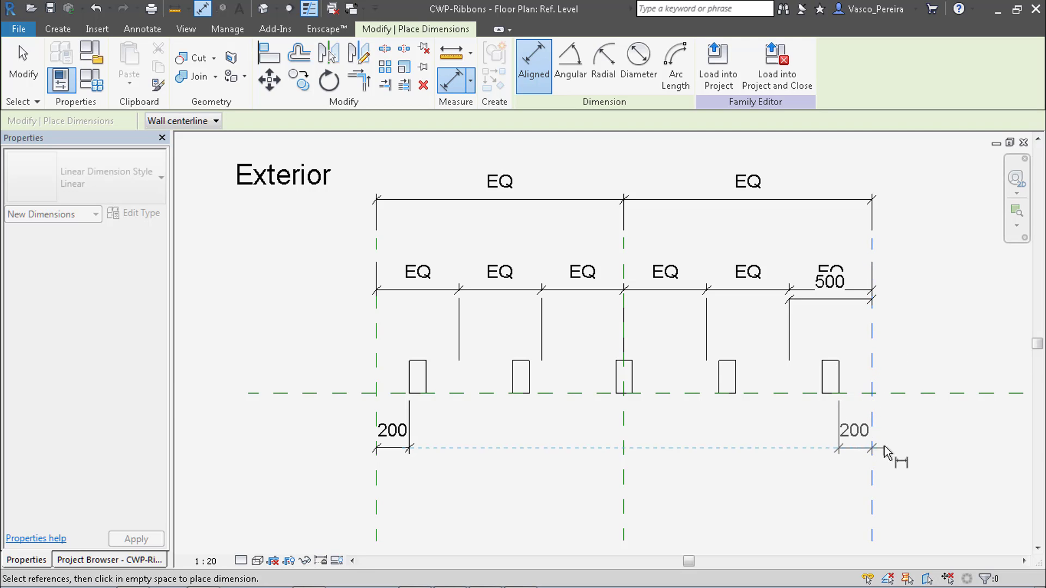
{"action": "key", "text": "Escape"}
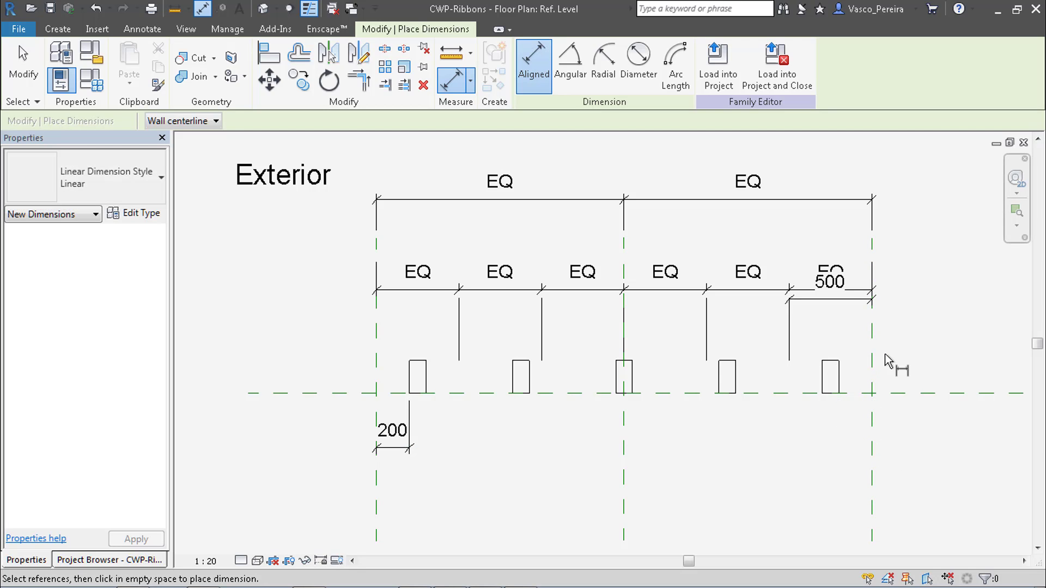
- Dimension 3000 between the outer reference planes and 2600 across the panels
{"action": "left_click", "coordinate": [377, 497]}
{"action": "left_click", "coordinate": [466, 511]}
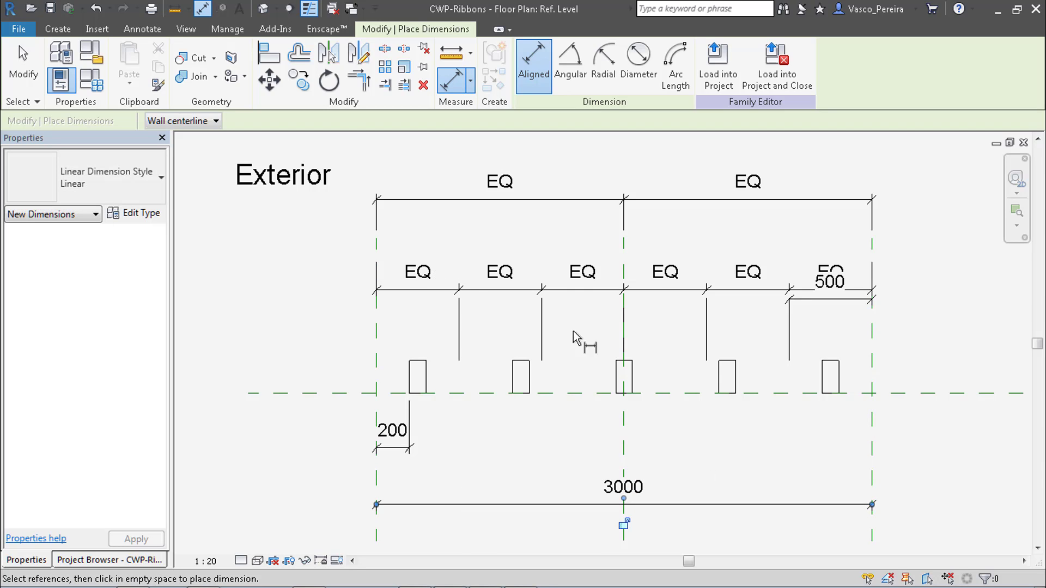
{"action": "left_click", "coordinate": [410, 383]}
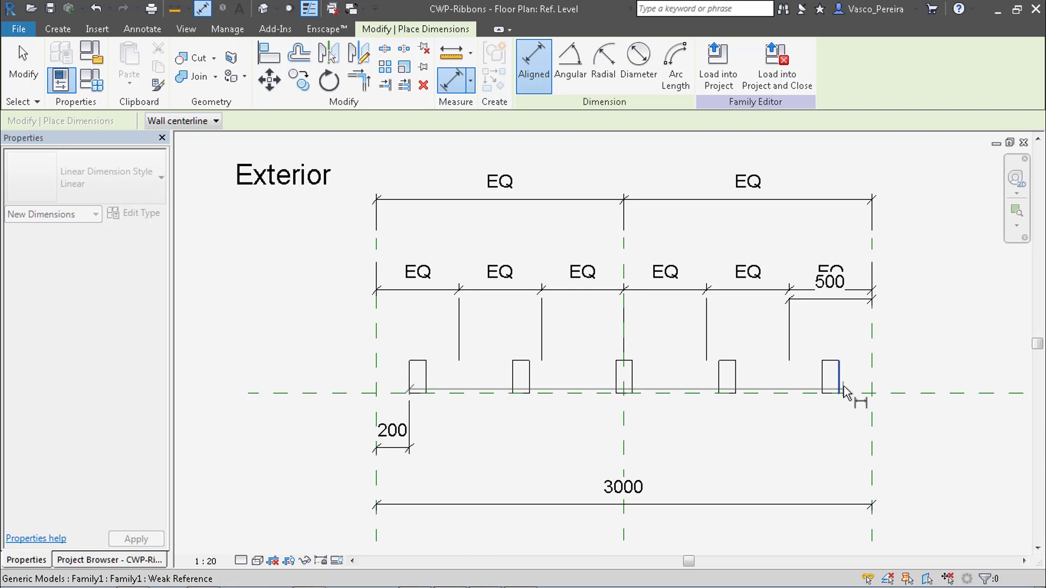
{"action": "left_click", "coordinate": [839, 388]}
{"action": "left_click", "coordinate": [802, 463]}
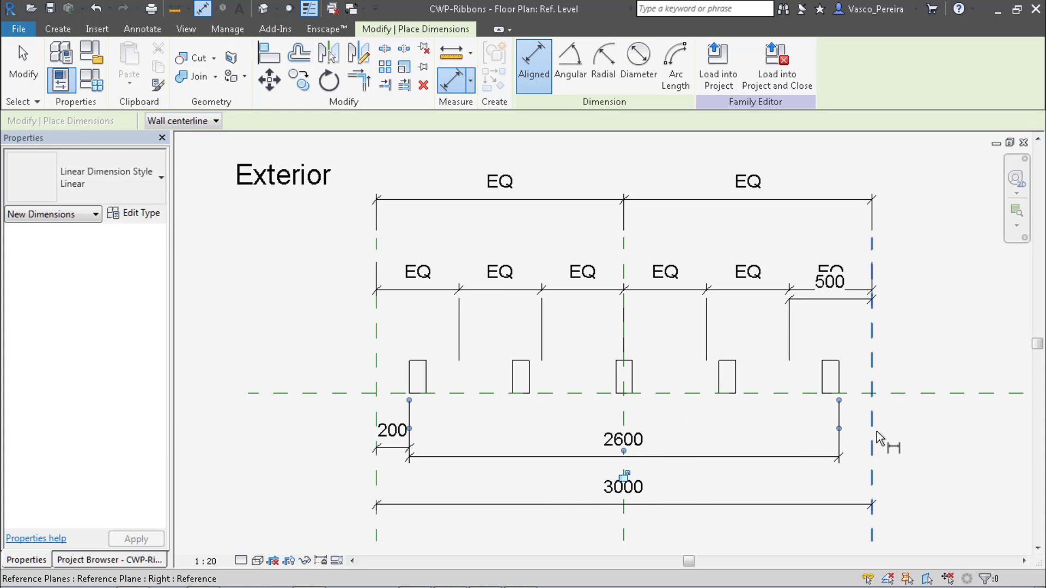
{"action": "key", "text": "Escape"}
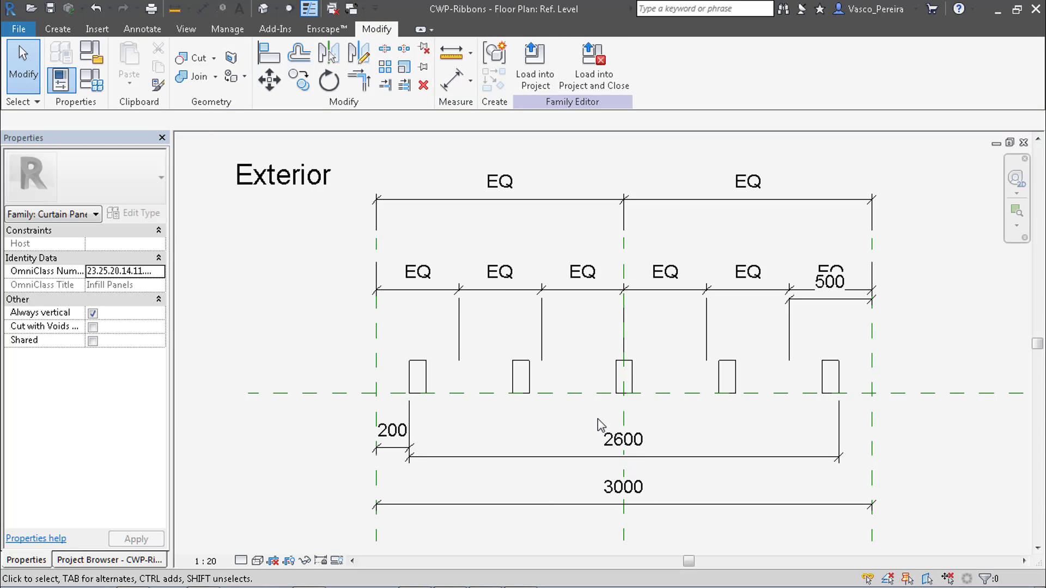
- Associate the panel array's length L with a new instance parameter named Panel L
{"action": "left_click", "coordinate": [531, 394]}
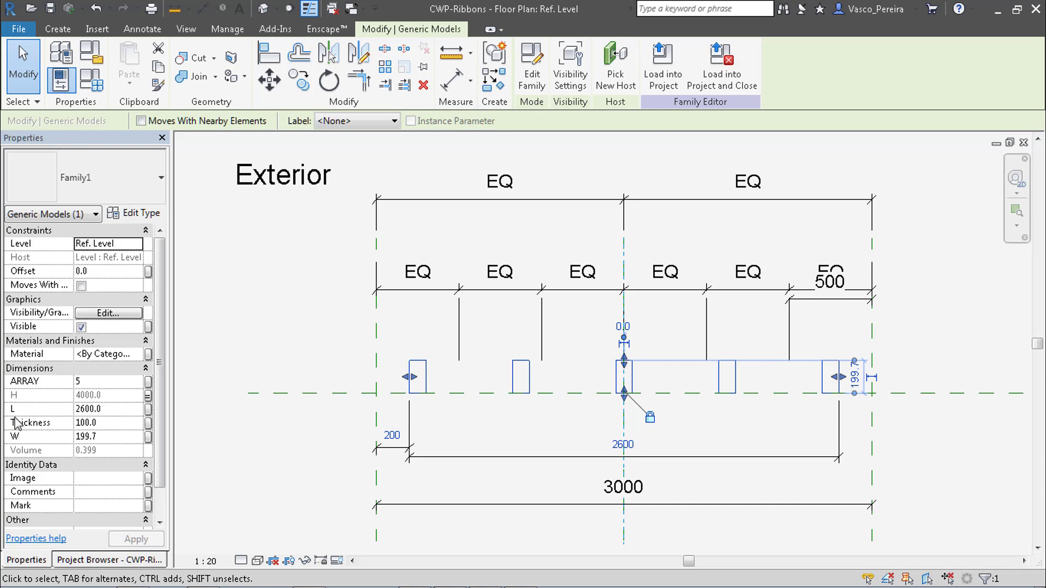
{"action": "left_click", "coordinate": [147, 409]}
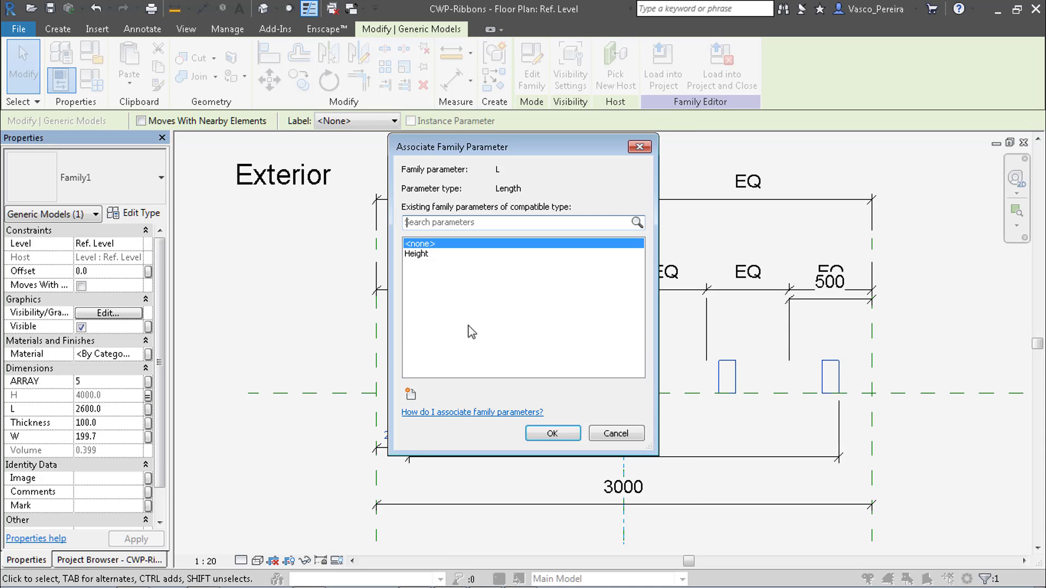
{"action": "left_click", "coordinate": [439, 391]}
{"action": "type", "text": "Panel"}
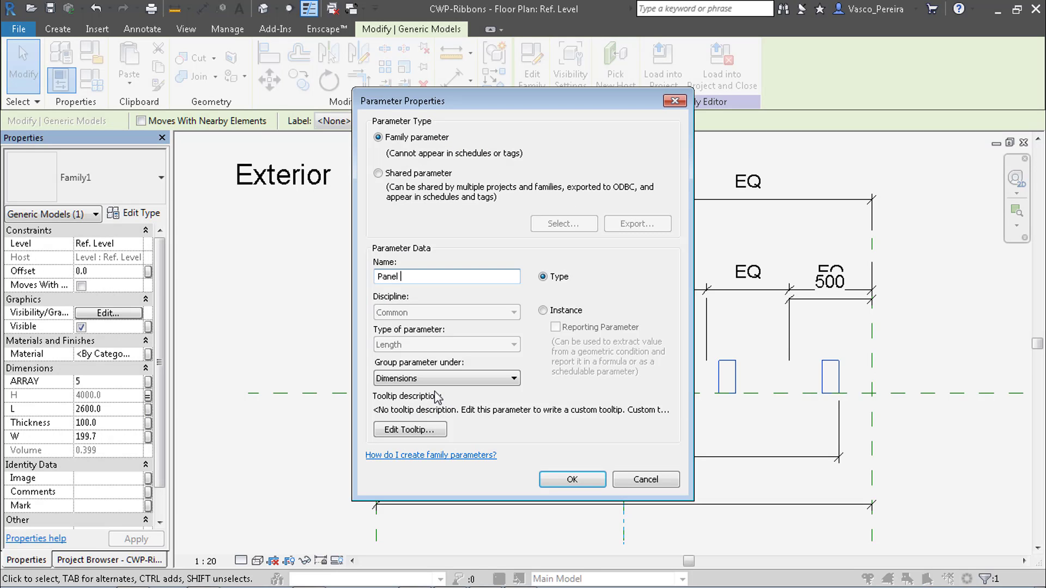
{"action": "type", "text": " L"}
{"action": "left_click", "coordinate": [561, 312]}
{"action": "left_click", "coordinate": [572, 480]}
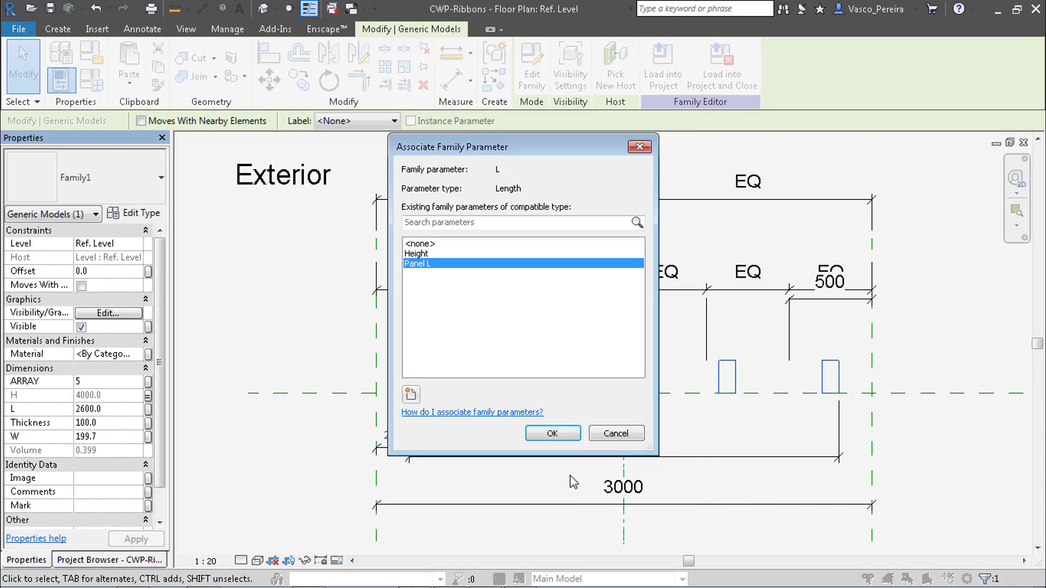
{"action": "left_click", "coordinate": [553, 434]}
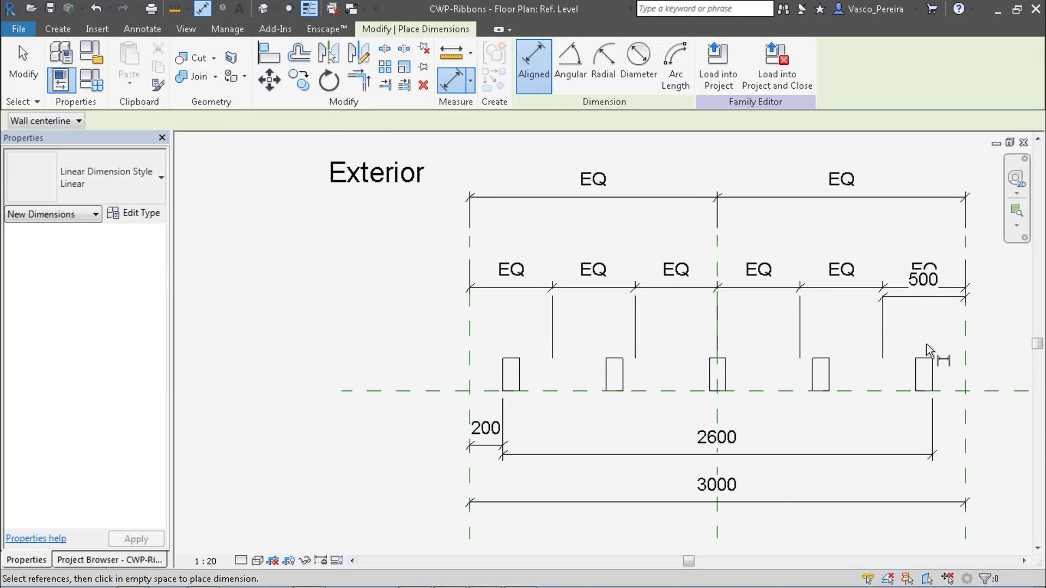
{"action": "key", "text": "Escape"}
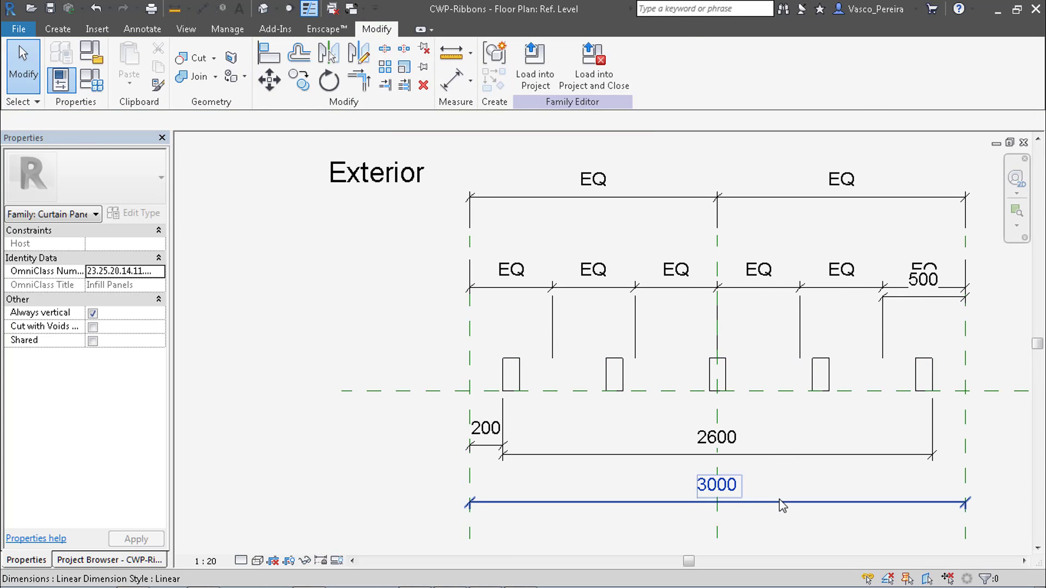
- Label the 3000 dimension with a new instance reporting parameter L
{"action": "left_click", "coordinate": [791, 500]}
{"action": "left_click", "coordinate": [599, 64]}
{"action": "left_click", "coordinate": [599, 86]}
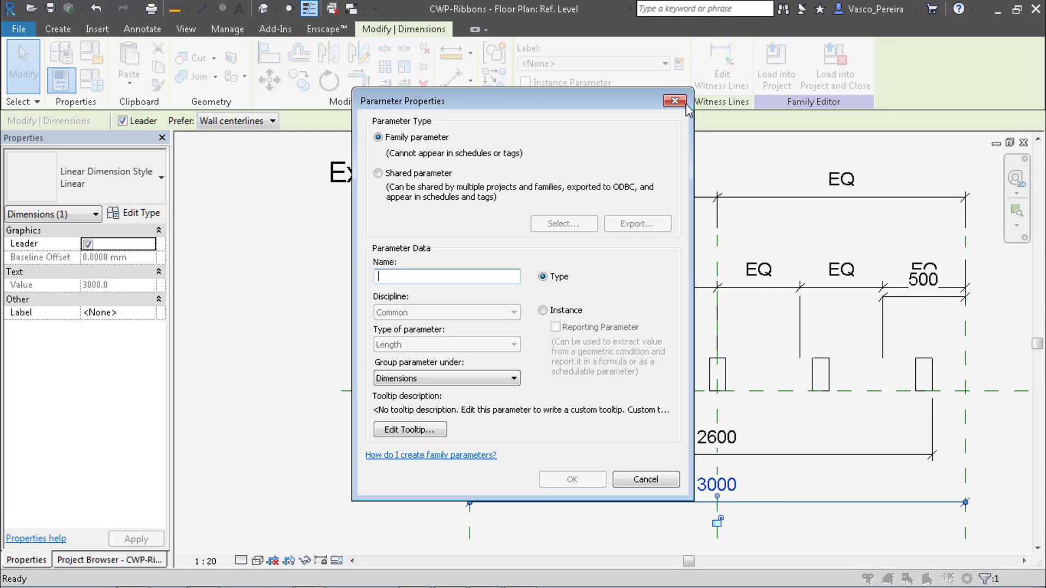
{"action": "type", "text": "L"}
{"action": "left_click", "coordinate": [562, 311]}
{"action": "left_click", "coordinate": [573, 327]}
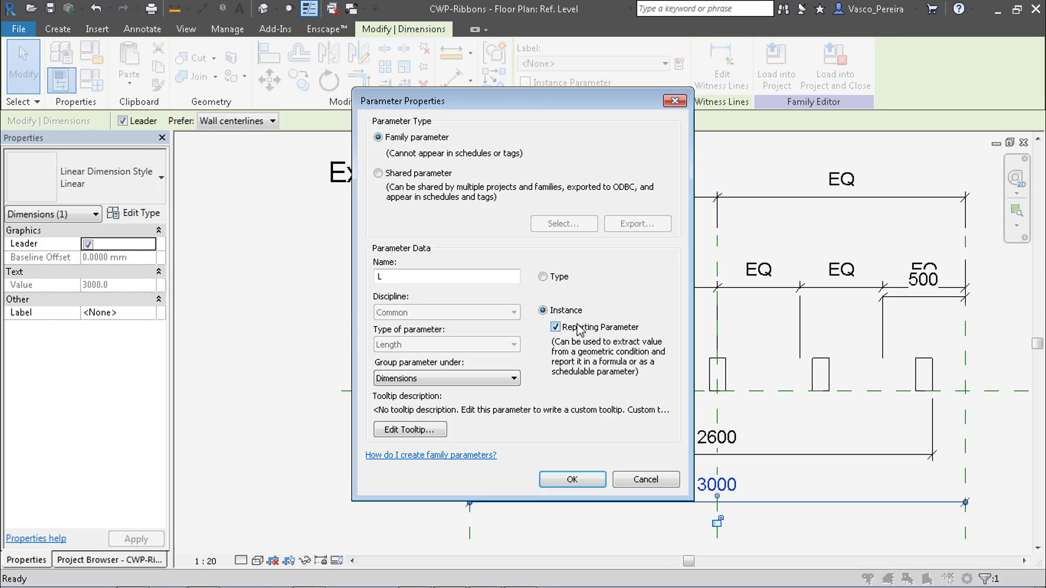
{"action": "left_click", "coordinate": [570, 481]}
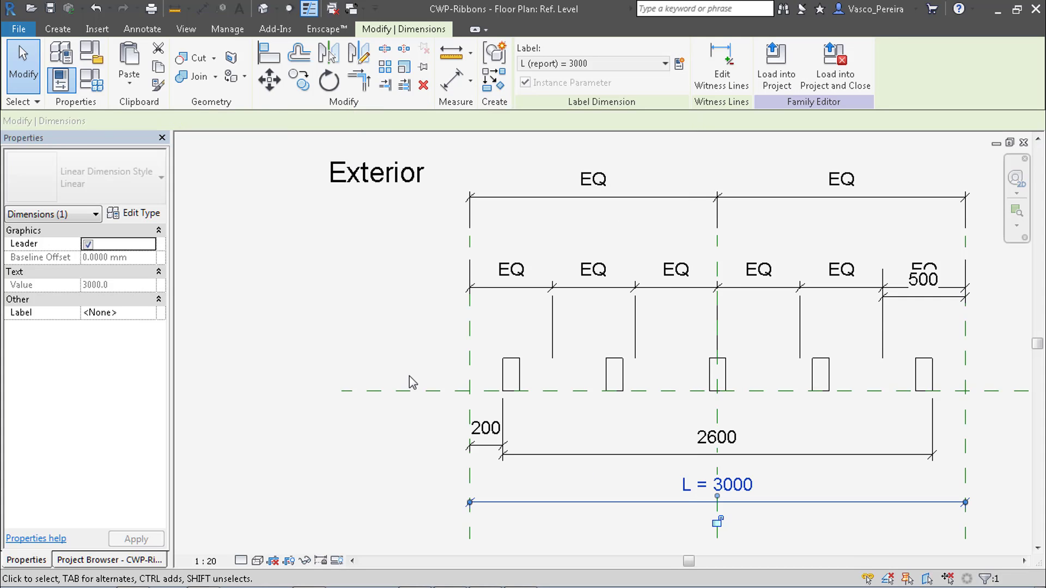
{"action": "left_click", "coordinate": [91, 81]}
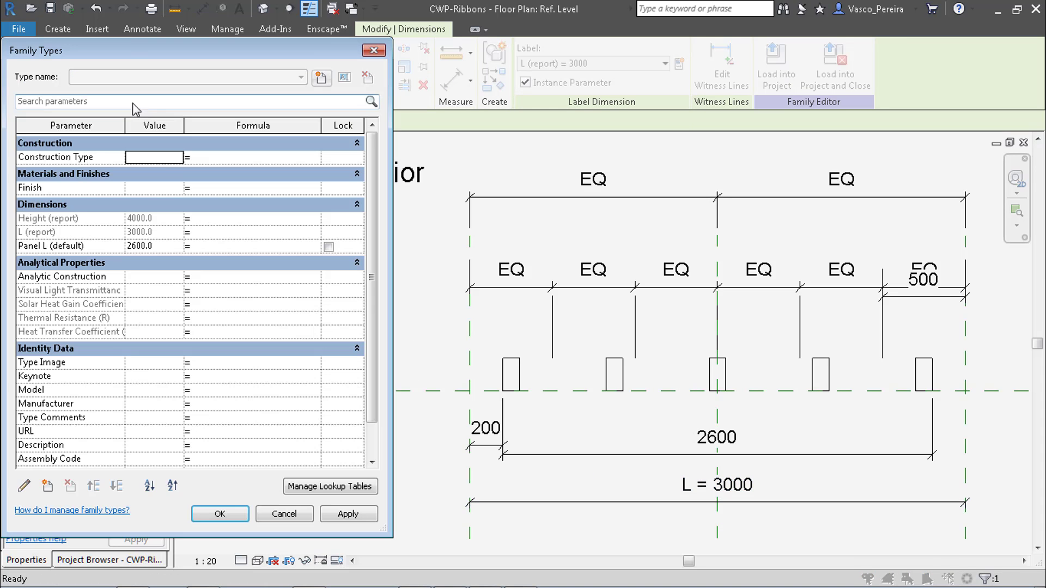
- Give Panel L the formula L - (L / 6) in Family Types and apply it
{"action": "left_click", "coordinate": [232, 247]}
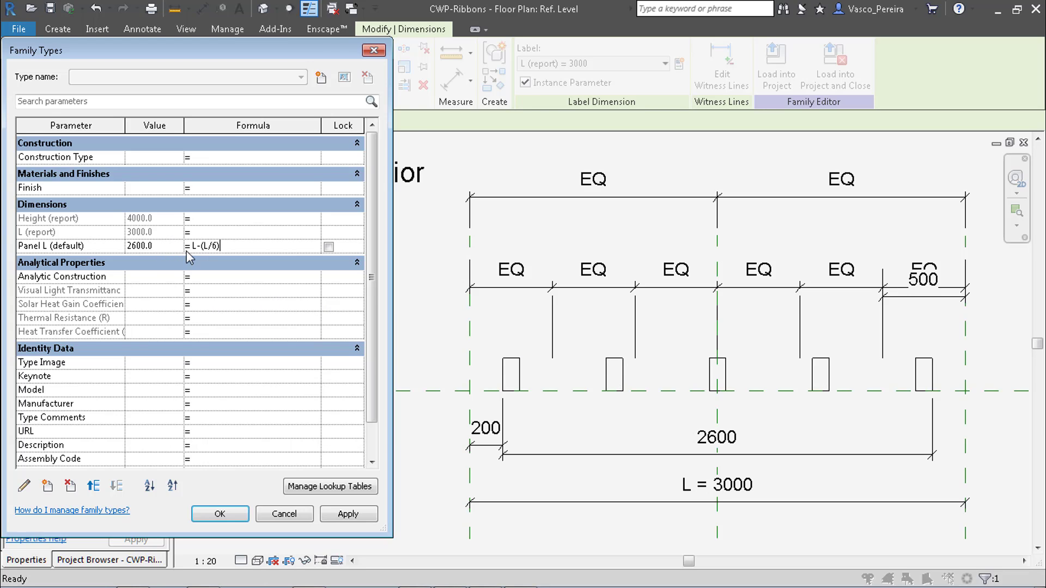
{"action": "key", "text": "Return"}
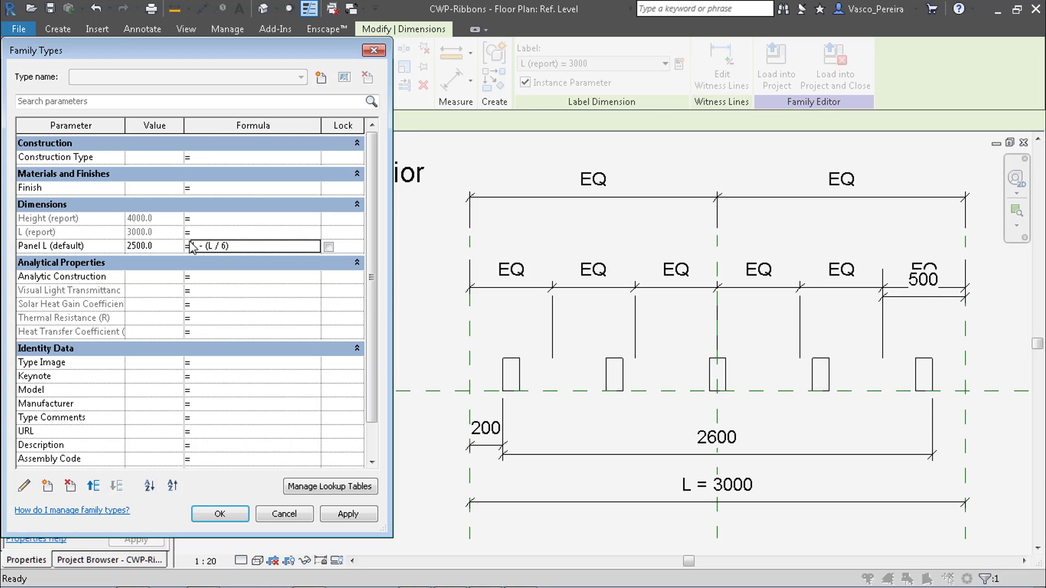
{"action": "left_click", "coordinate": [219, 514]}
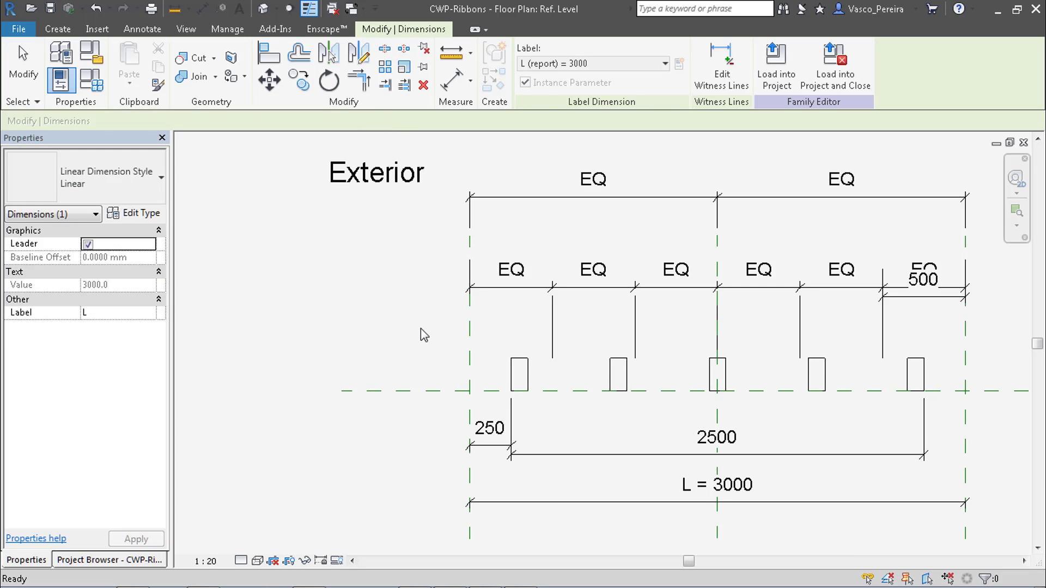
- Associate the panel array count with a new instance parameter named ARRAY
{"action": "left_click", "coordinate": [417, 335]}
{"action": "left_click", "coordinate": [516, 374]}
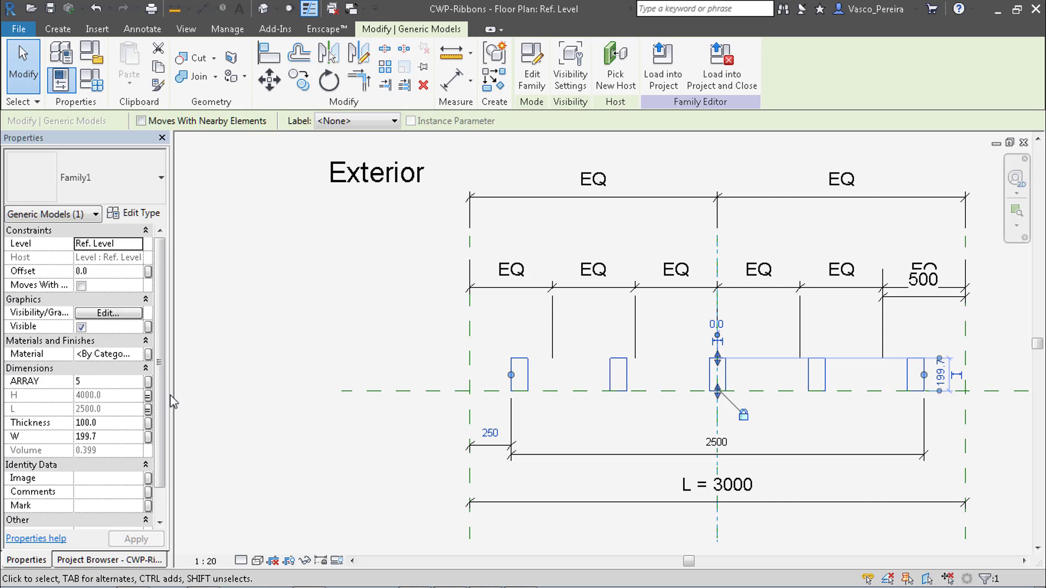
{"action": "left_click", "coordinate": [148, 381]}
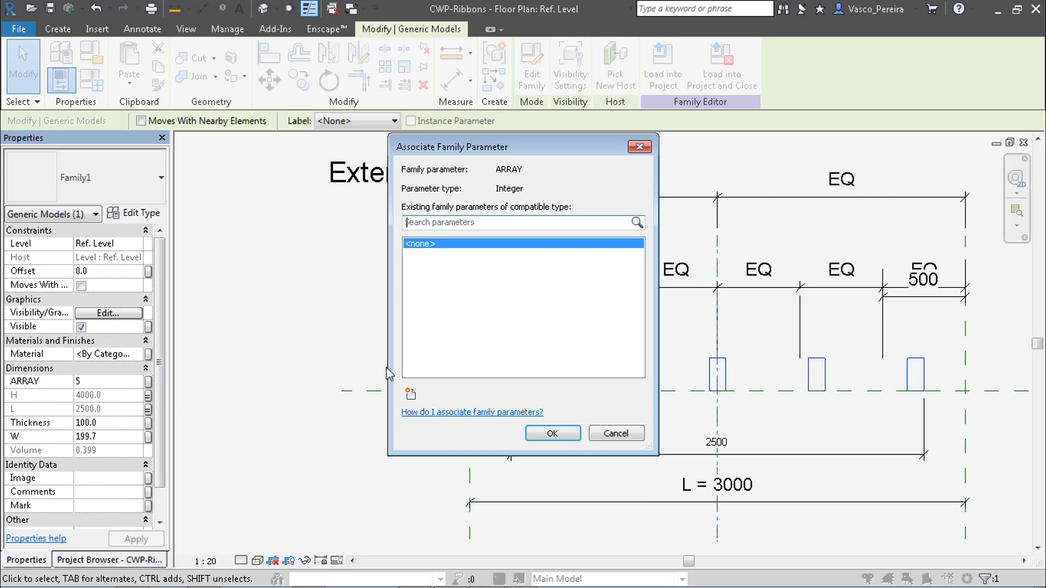
{"action": "left_click", "coordinate": [410, 394]}
{"action": "type", "text": "ARRAY"}
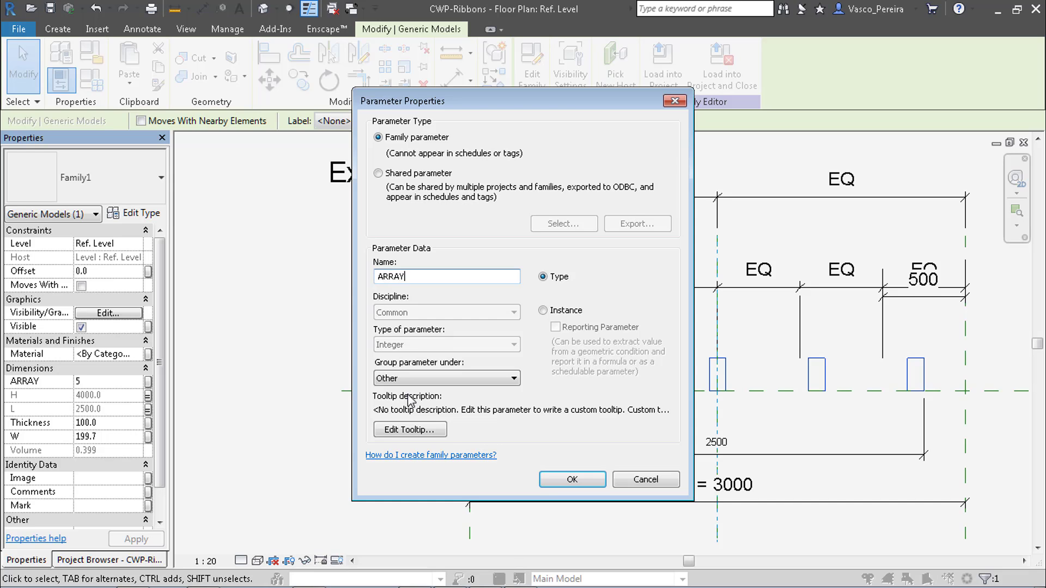
{"action": "left_click", "coordinate": [543, 310]}
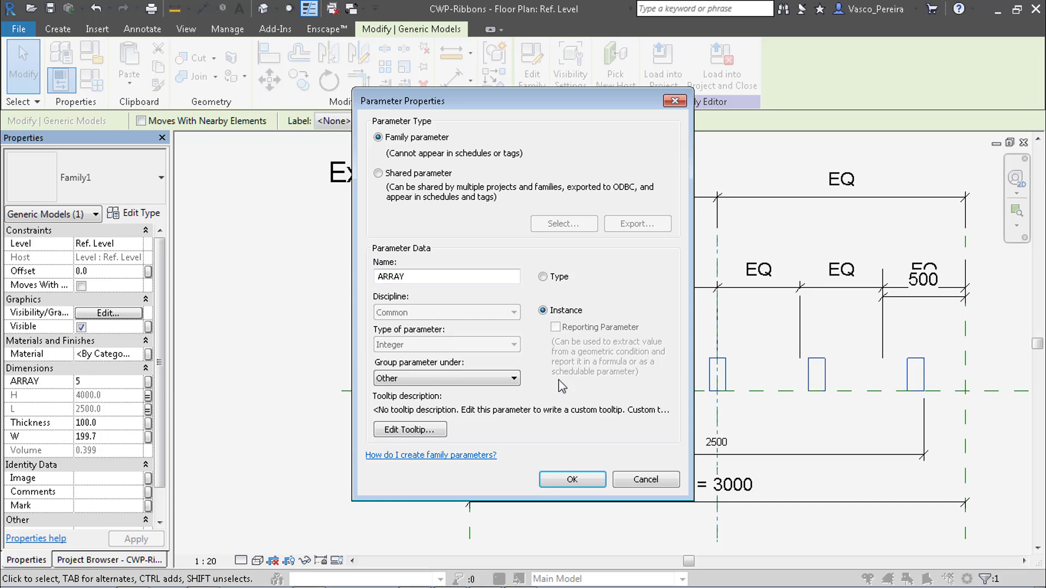
{"action": "left_click", "coordinate": [561, 478]}
{"action": "left_click", "coordinate": [544, 367]}
- Change Panel L's formula to L - (L / ARRAY) in Family Types
{"action": "left_click", "coordinate": [91, 54]}
{"action": "left_click", "coordinate": [226, 244]}
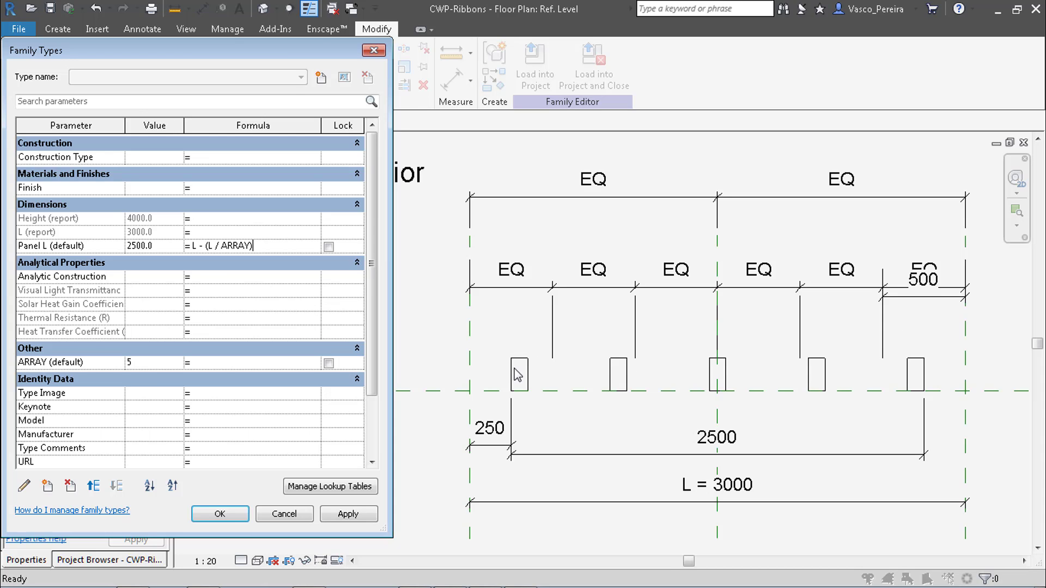
{"action": "left_click", "coordinate": [220, 513]}
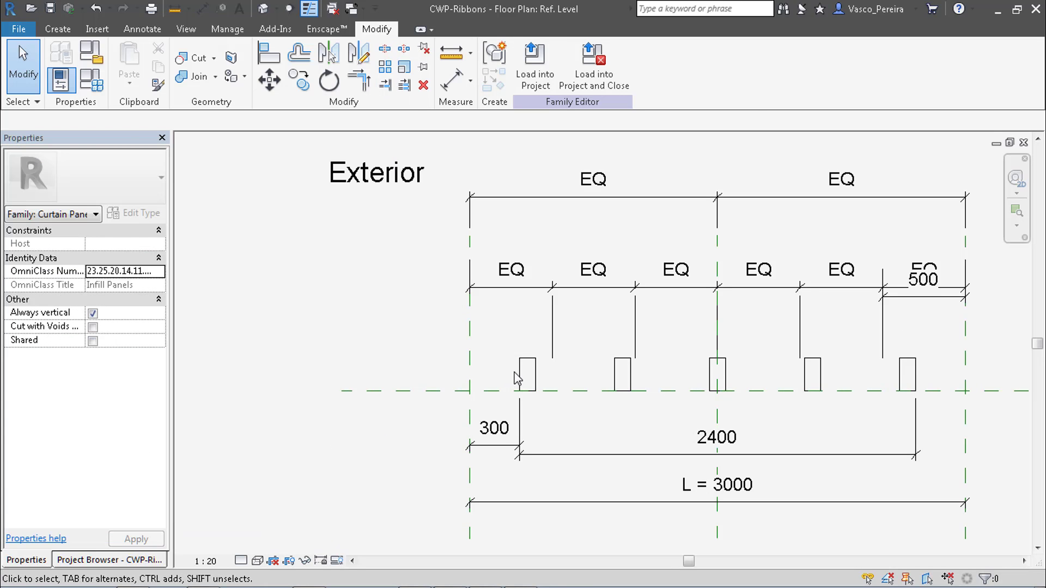
- Associate the panel thickness with a new instance parameter named Thickness
{"action": "left_click", "coordinate": [518, 378]}
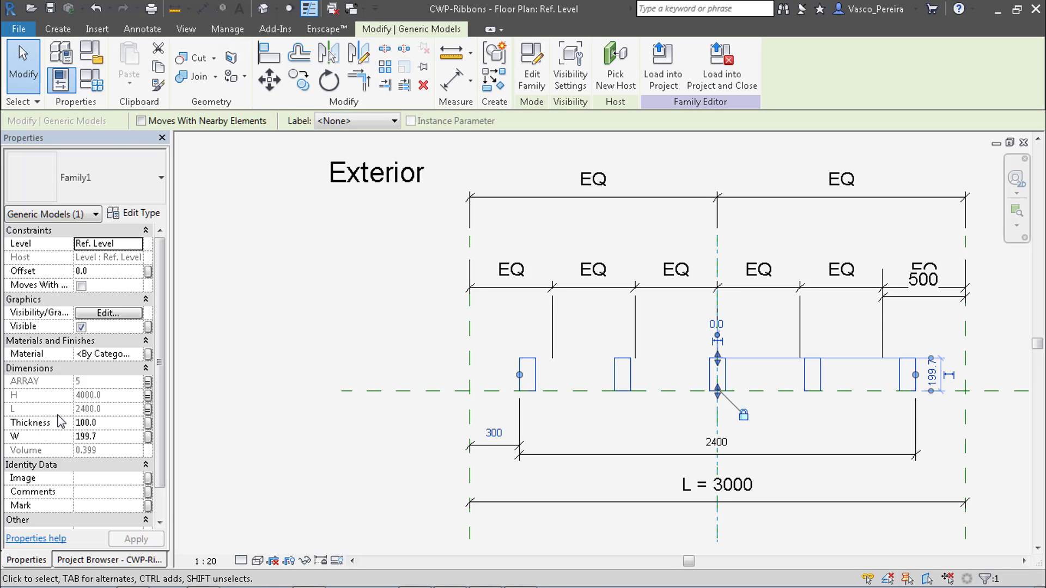
{"action": "left_click", "coordinate": [148, 424]}
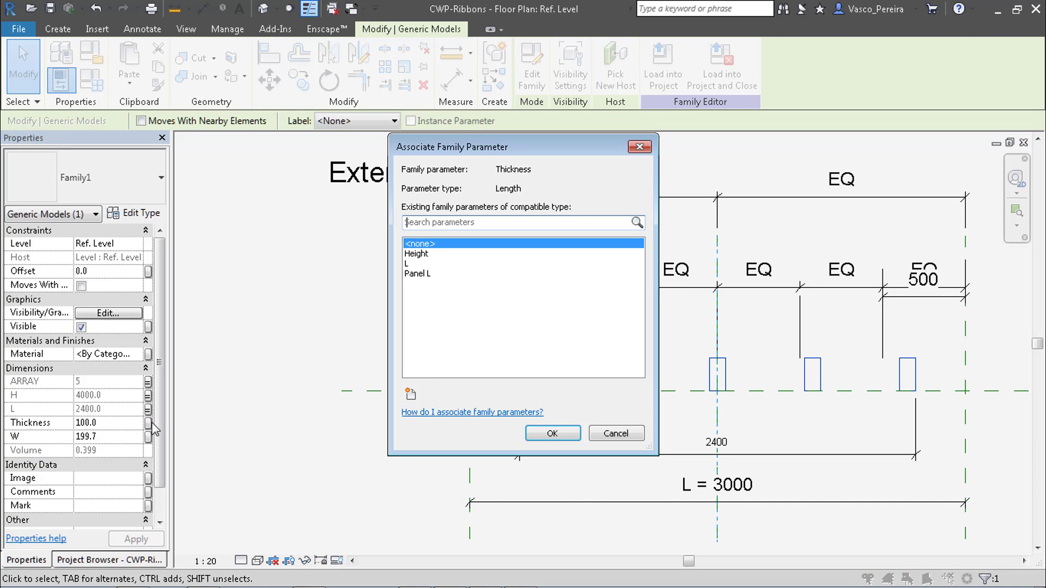
{"action": "left_click", "coordinate": [410, 393]}
{"action": "type", "text": "Thickness"}
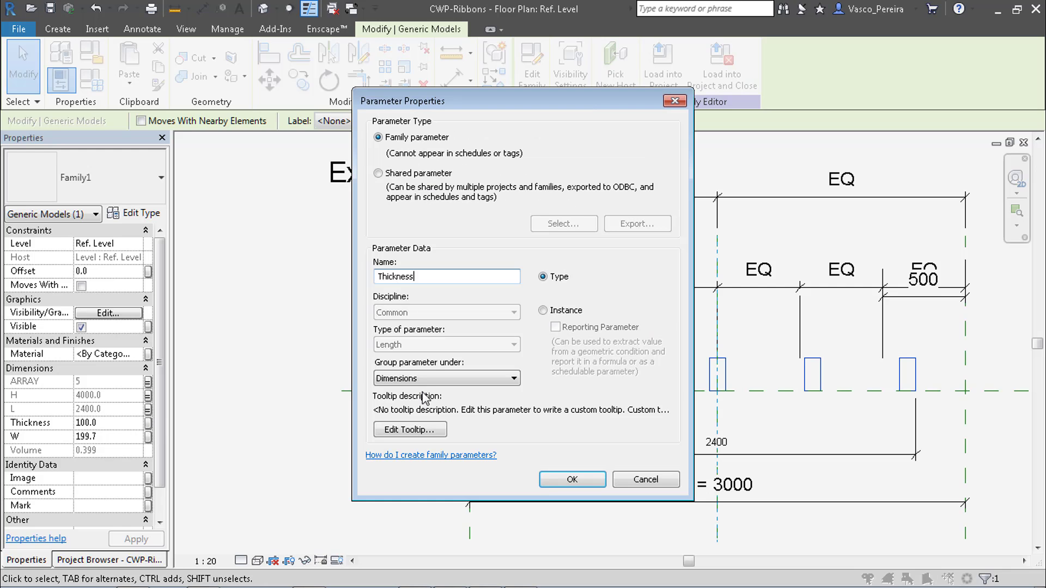
{"action": "key", "text": "ctrl+a"}
{"action": "left_click", "coordinate": [543, 310]}
{"action": "left_click", "coordinate": [572, 480]}
{"action": "left_click", "coordinate": [553, 434]}
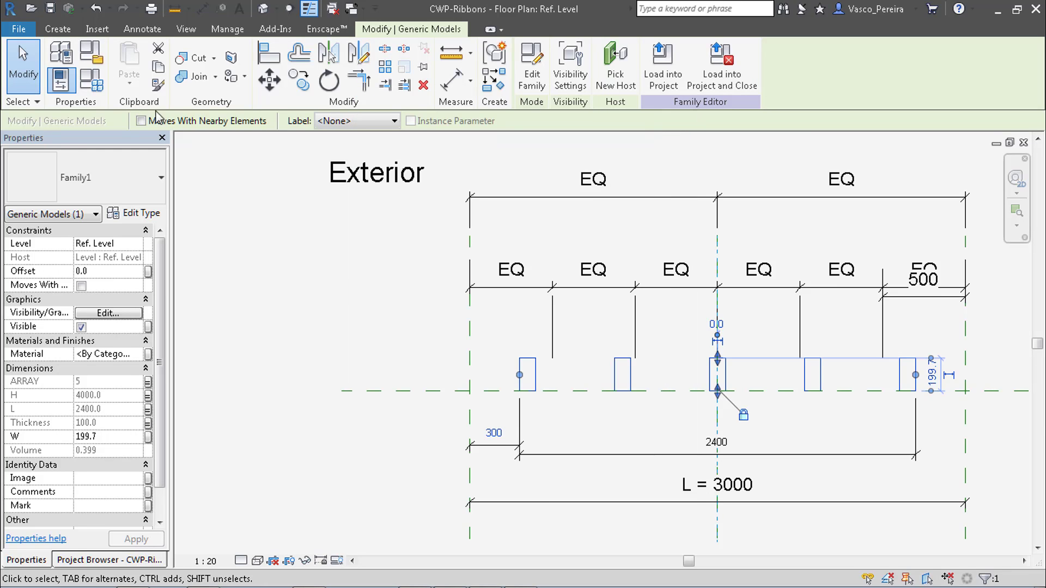
- Rewrite Panel L's formula as L - ((L / ARRAY) - Thickness) in Family Types
{"action": "left_click", "coordinate": [91, 80]}
{"action": "left_click", "coordinate": [264, 244]}
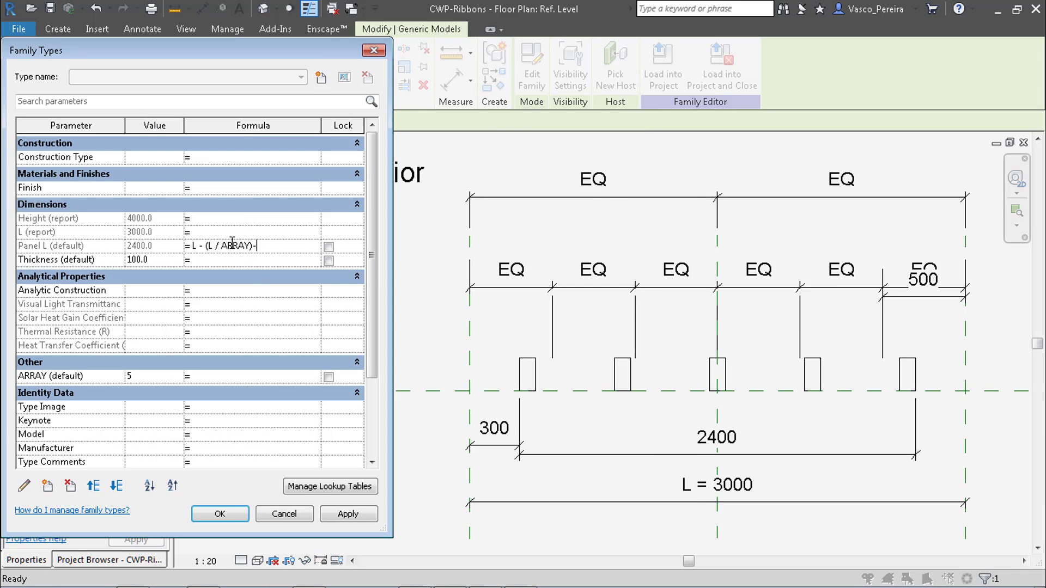
{"action": "type", "text": "-Thickness"}
{"action": "type", "text": "("}
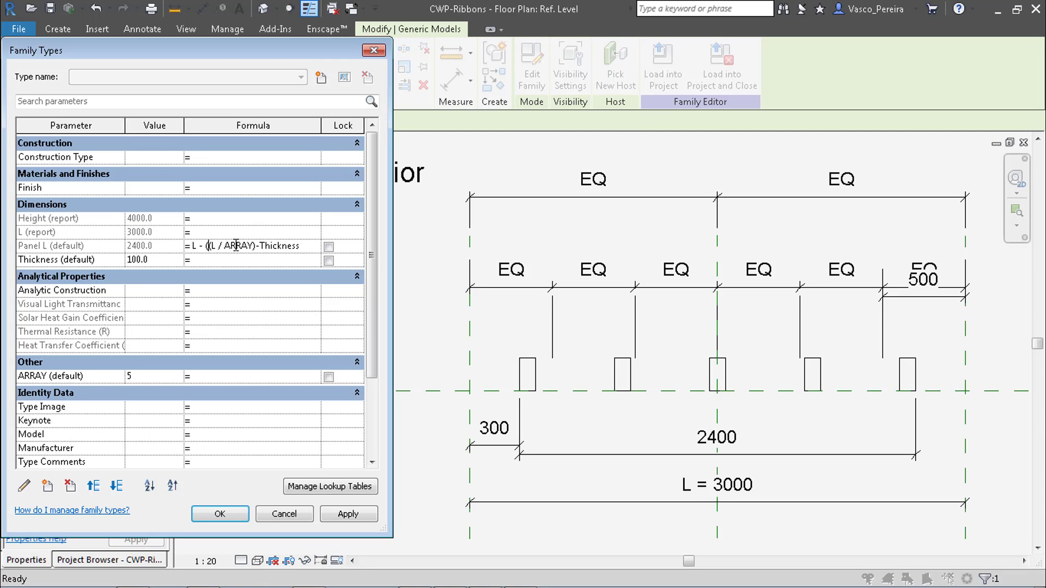
{"action": "type", "text": "0"}
{"action": "key", "text": "BackSpace"}
{"action": "key", "text": "Return"}
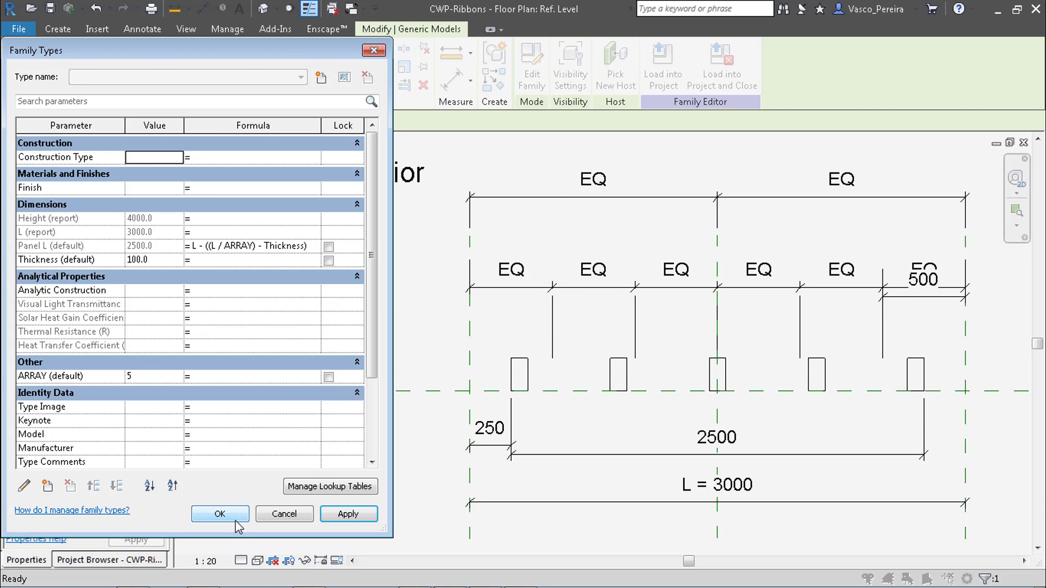
{"action": "left_click", "coordinate": [219, 514]}
{"action": "key", "text": "Escape"}
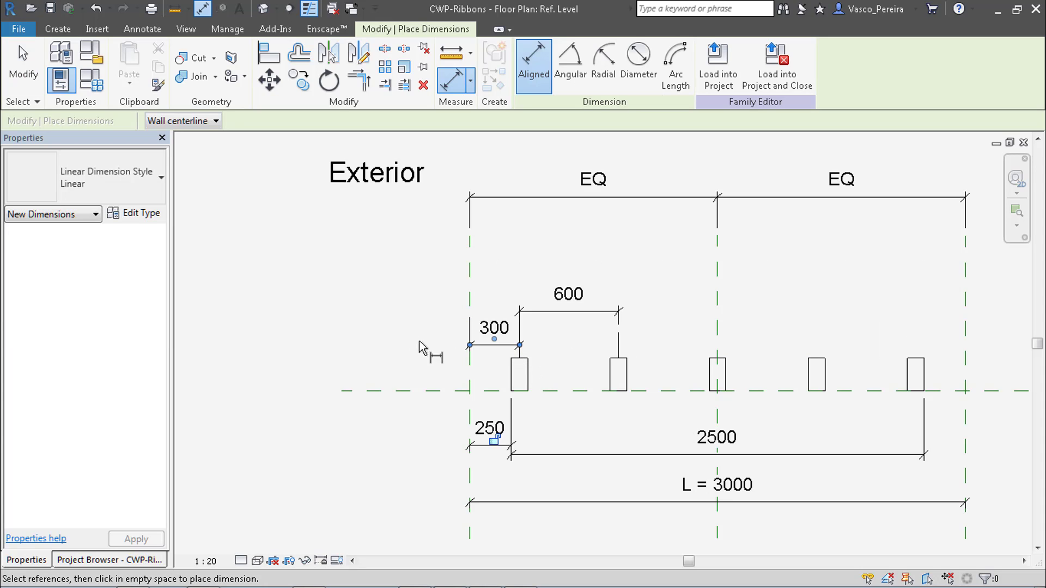
- Delete the temporary 300, 600, 2500 and 250 dimensions
{"action": "key", "text": "Escape"}
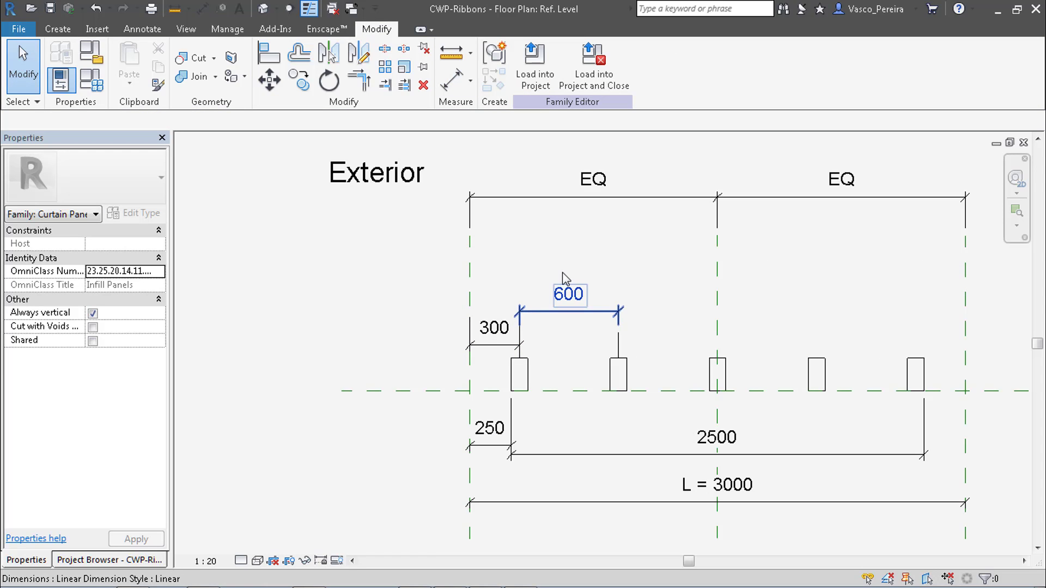
{"action": "left_click_drag", "start_coordinate": [559, 269], "coordinate": [525, 306]}
{"action": "left_click_drag", "start_coordinate": [492, 351], "coordinate": [500, 351]}
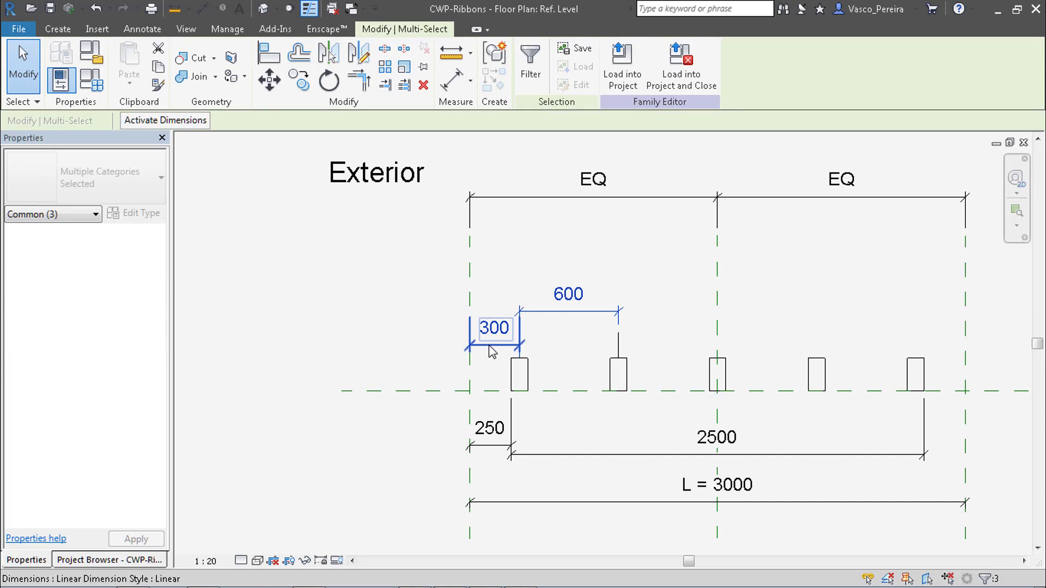
{"action": "key", "text": "d"}
{"action": "key", "text": "e"}
{"action": "key", "text": "Escape"}
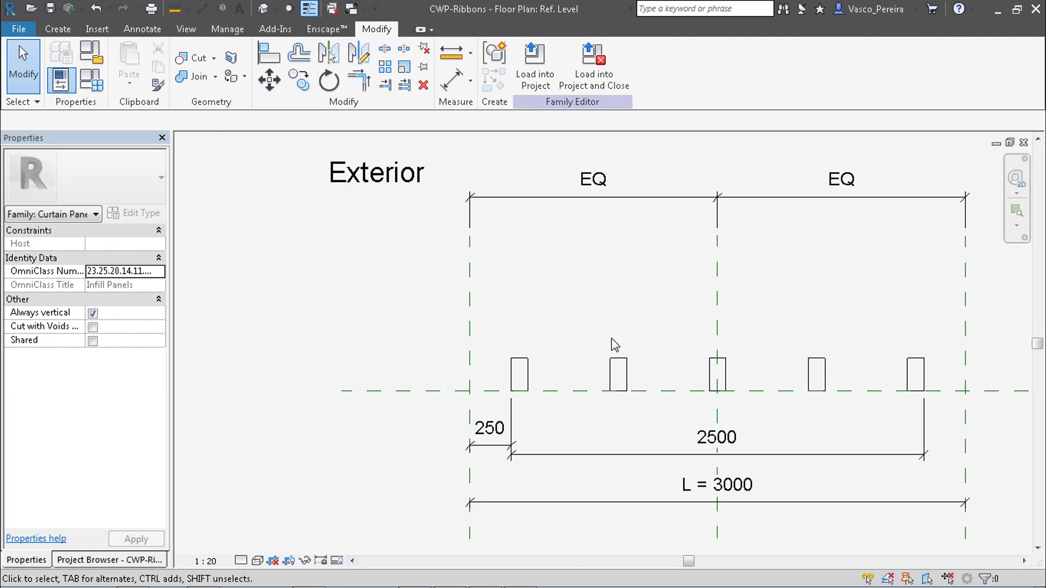
{"action": "left_click", "coordinate": [510, 447]}
{"action": "key", "text": "Delete"}
{"action": "left_click", "coordinate": [511, 446]}
{"action": "key", "text": "Delete"}
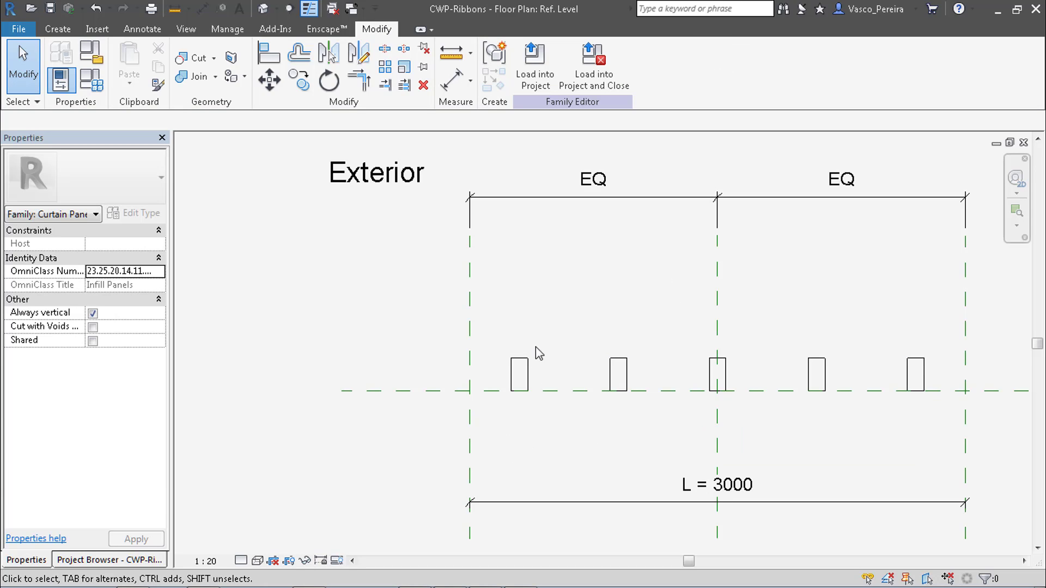
- Associate the ribbon array's material with a new instance parameter named Material
{"action": "left_click", "coordinate": [611, 376]}
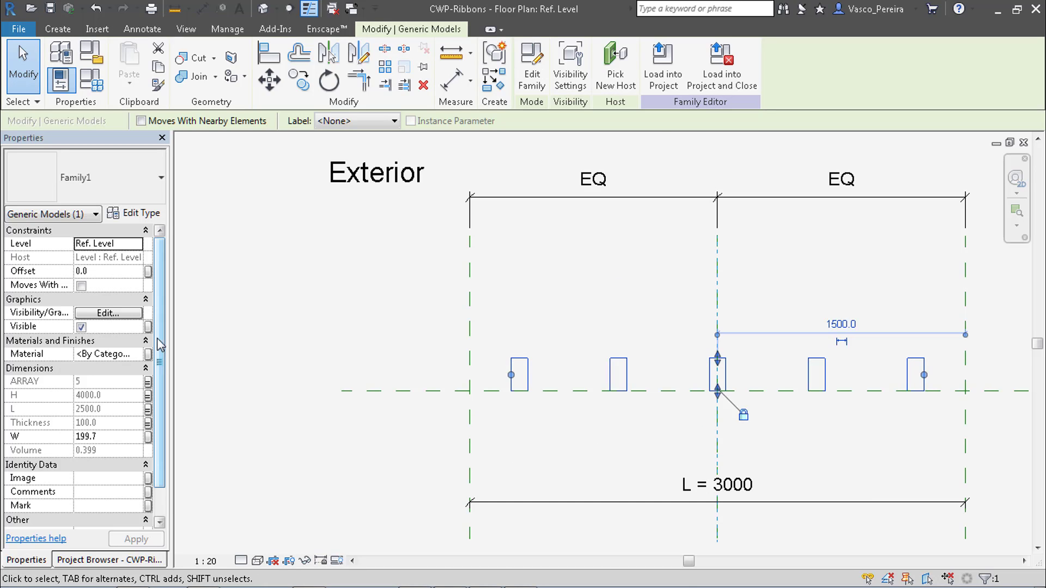
{"action": "left_click", "coordinate": [148, 354]}
{"action": "left_click", "coordinate": [413, 332]}
{"action": "type", "text": "Material"}
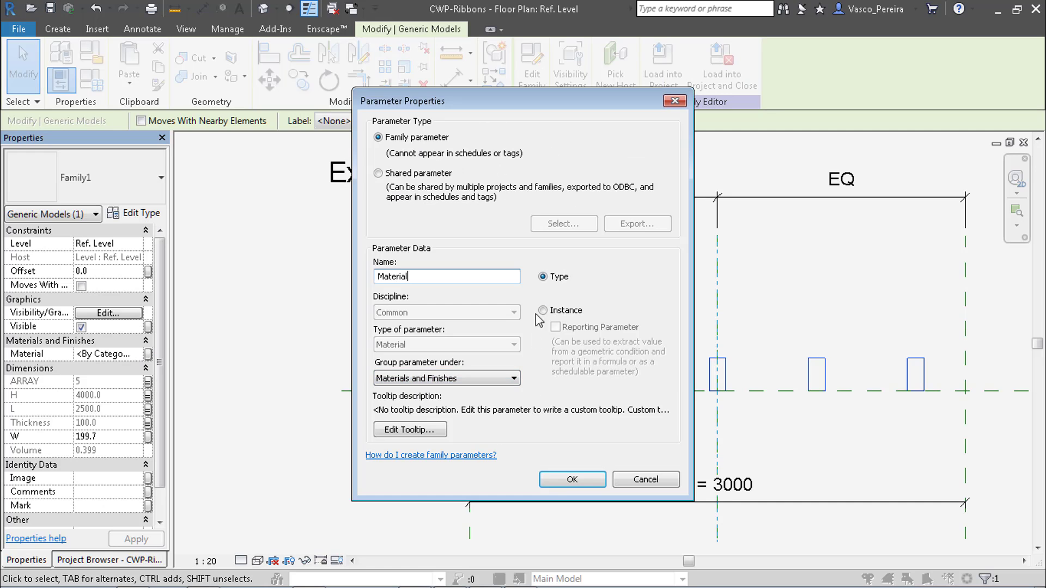
{"action": "left_click", "coordinate": [543, 310]}
{"action": "left_click", "coordinate": [572, 479]}
{"action": "left_click", "coordinate": [554, 435]}
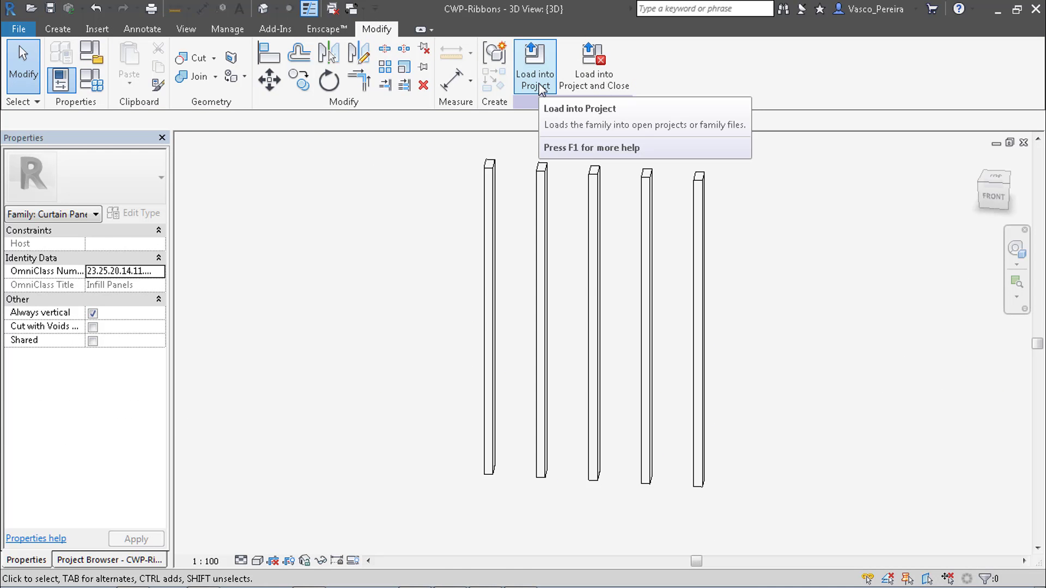
- Load CWP-Ribbons into Random Ribbons and draw a rectangle of Concept - Curtain Wall walls
{"action": "left_click", "coordinate": [536, 82]}
{"action": "left_click", "coordinate": [647, 169]}
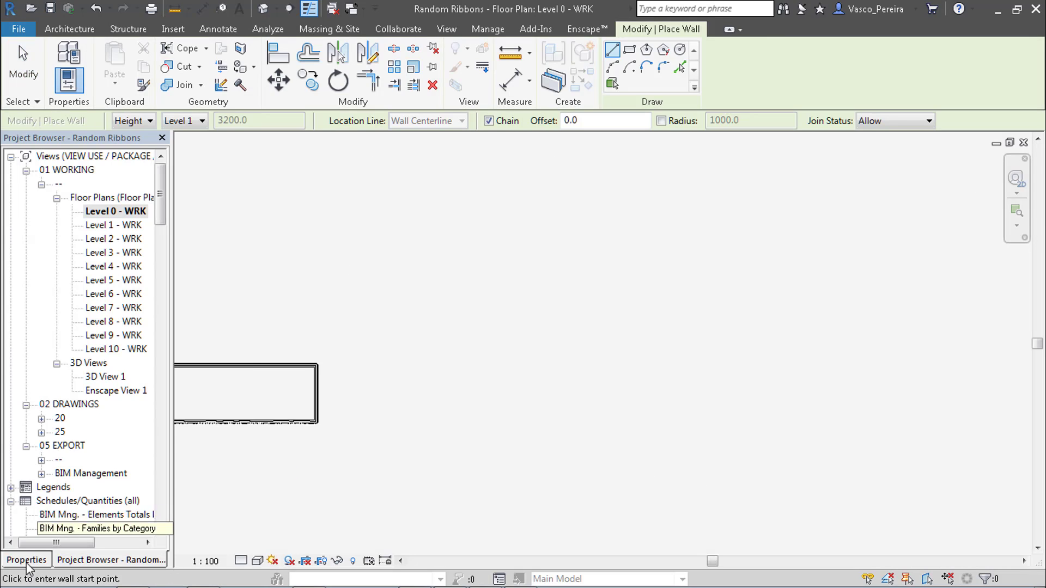
{"action": "left_click", "coordinate": [80, 180]}
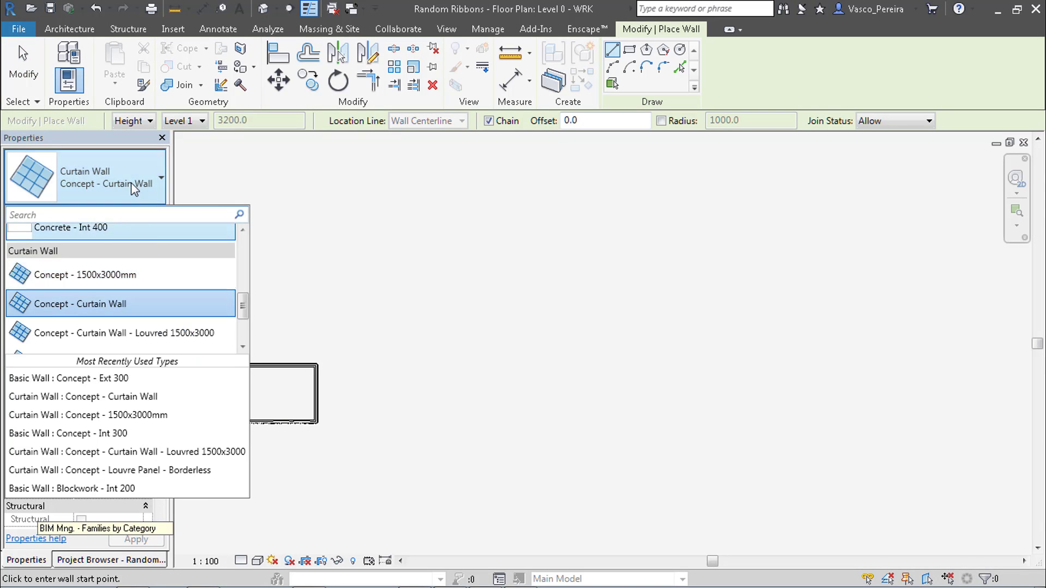
{"action": "left_click", "coordinate": [630, 49]}
{"action": "left_click", "coordinate": [484, 275]}
{"action": "left_click", "coordinate": [712, 353]}
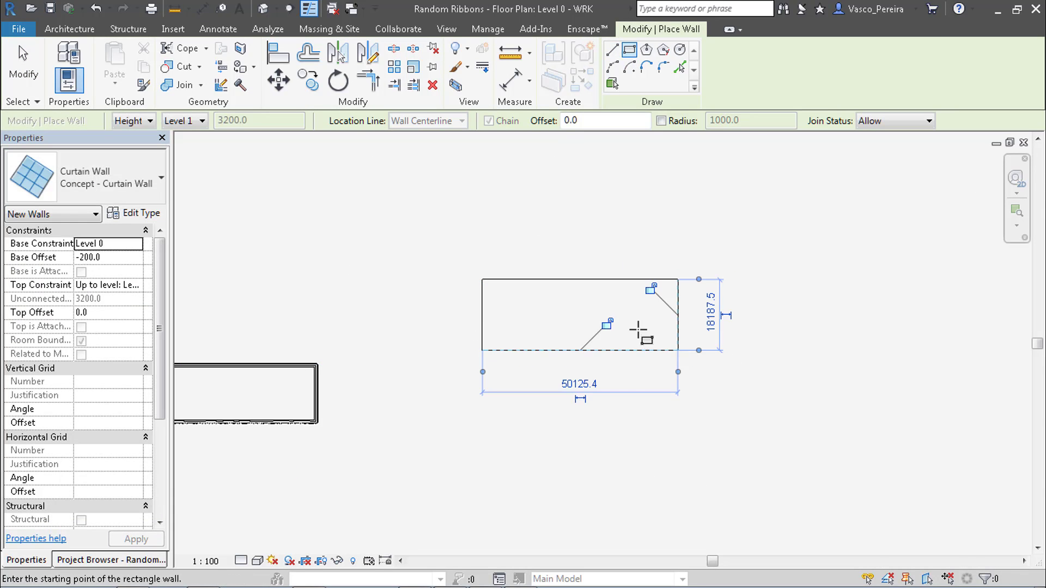
{"action": "key", "text": "Escape"}
{"action": "key", "text": "Escape"}
- In the 3D view, select all four curtain walls and open their Edit Type settings
{"action": "scroll", "coordinate": [594, 278], "scroll_direction": "up", "scroll_amount": 3}
{"action": "scroll", "coordinate": [572, 268], "scroll_direction": "down", "scroll_amount": 5}
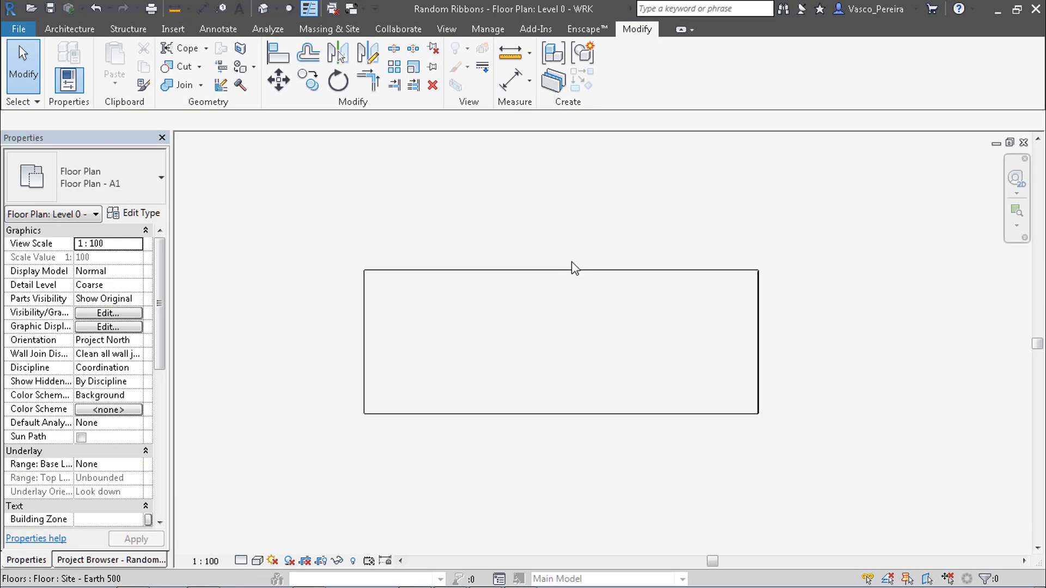
{"action": "left_click", "coordinate": [263, 9]}
{"action": "key", "text": "Tab"}
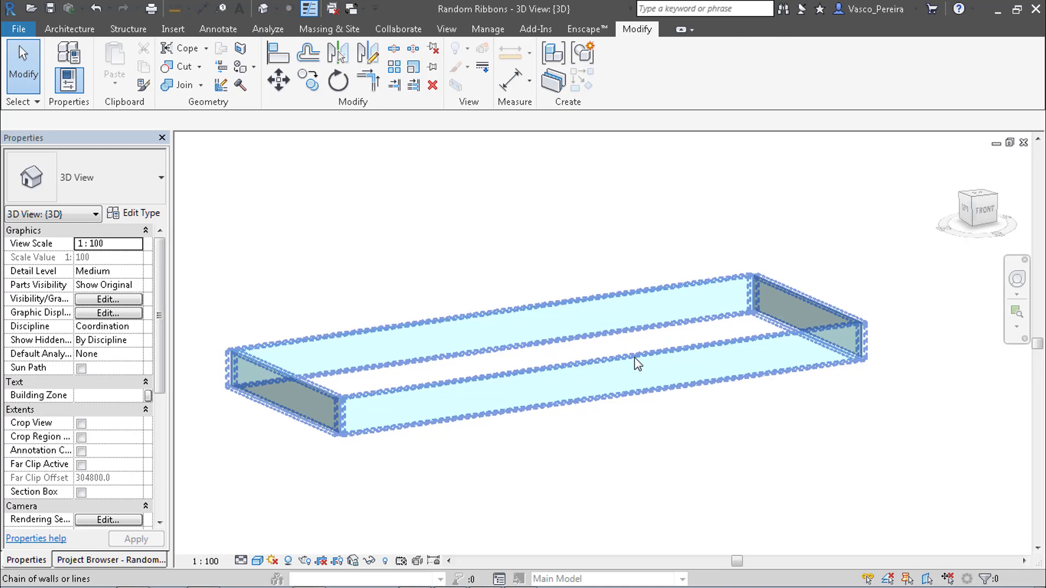
{"action": "left_click", "coordinate": [635, 362]}
{"action": "key", "text": "Escape"}
{"action": "left_click", "coordinate": [805, 298]}
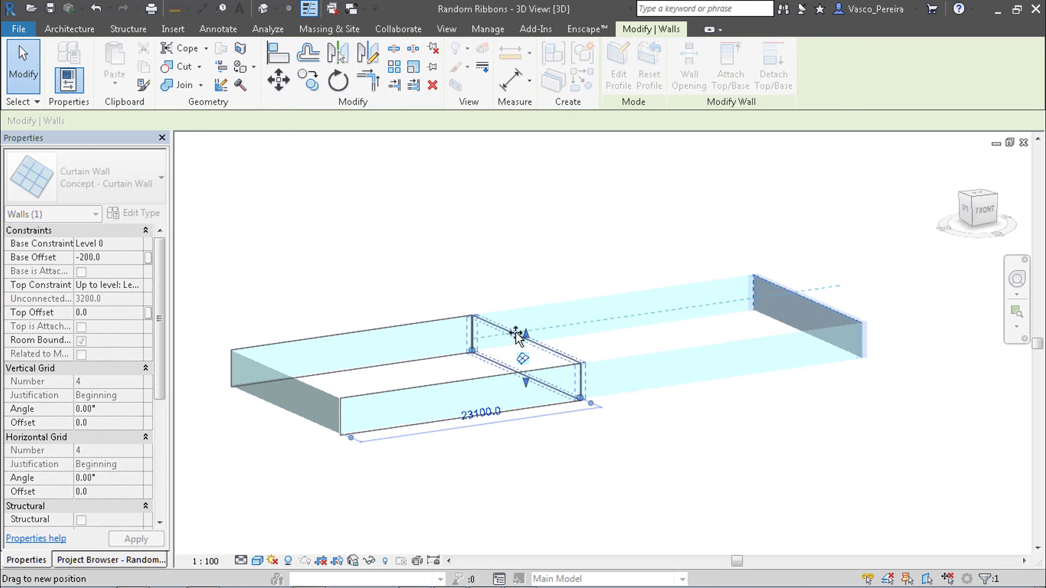
{"action": "scroll", "coordinate": [379, 376], "scroll_direction": "up", "scroll_amount": 3}
{"action": "scroll", "coordinate": [379, 376], "scroll_direction": "down", "scroll_amount": 3}
{"action": "key", "text": "Escape"}
{"action": "key", "text": "Tab"}
{"action": "left_click", "coordinate": [532, 338]}
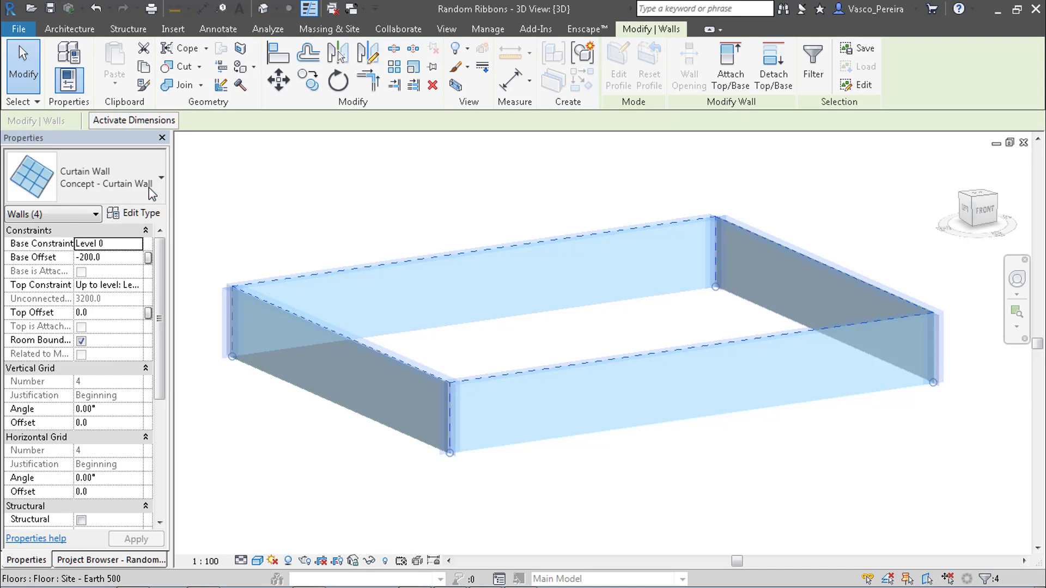
{"action": "left_click", "coordinate": [140, 213]}
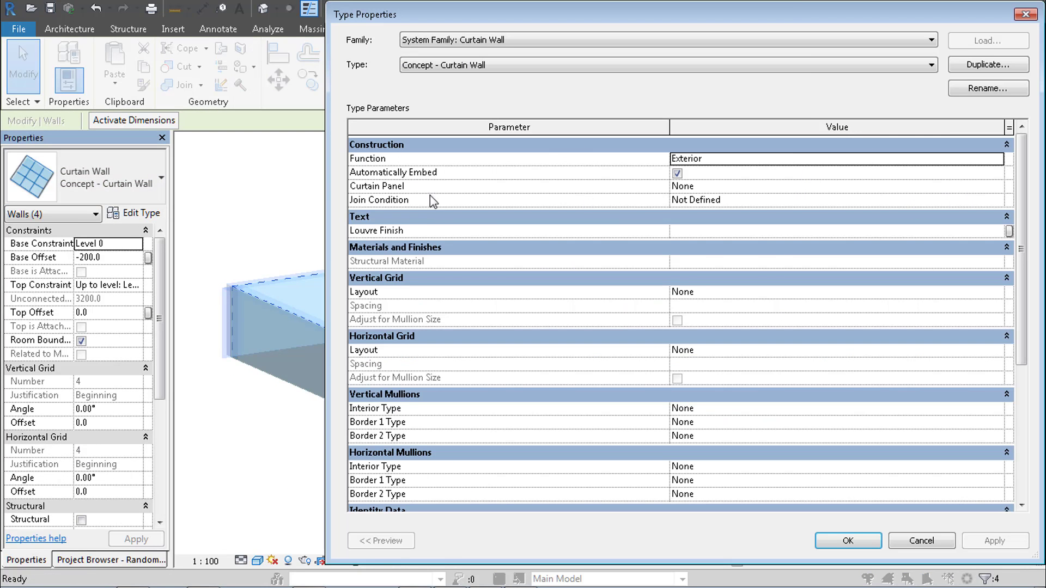
- Set the wall type's curtain panel to CTP-Ribbons : CTP-Ribbons and vertical grid to Maximum Spacing
{"action": "left_click", "coordinate": [947, 186]}
{"action": "left_click", "coordinate": [997, 186]}
{"action": "left_click_drag", "start_coordinate": [996, 213], "coordinate": [997, 247]}
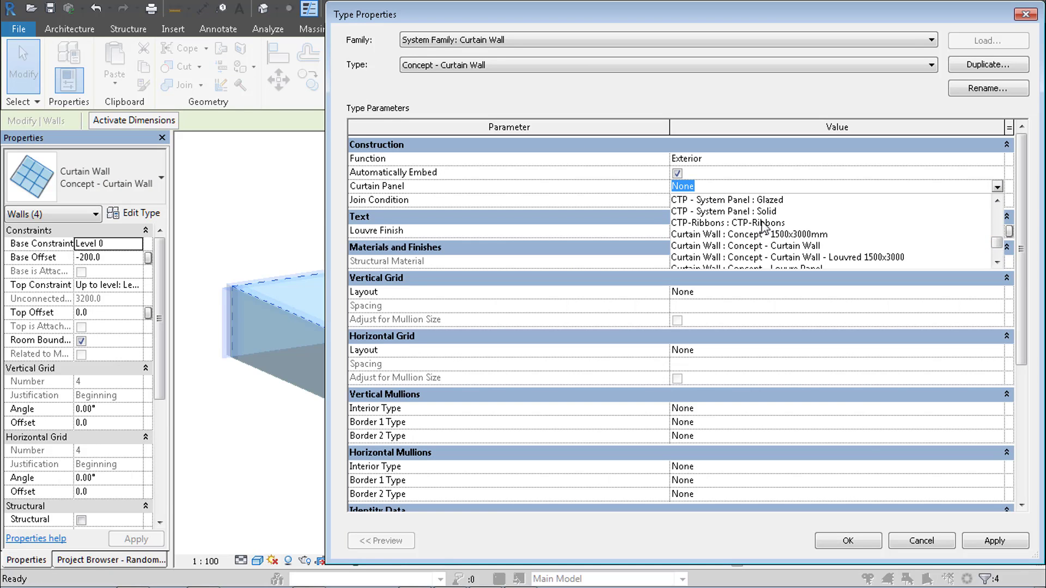
{"action": "left_click", "coordinate": [765, 223]}
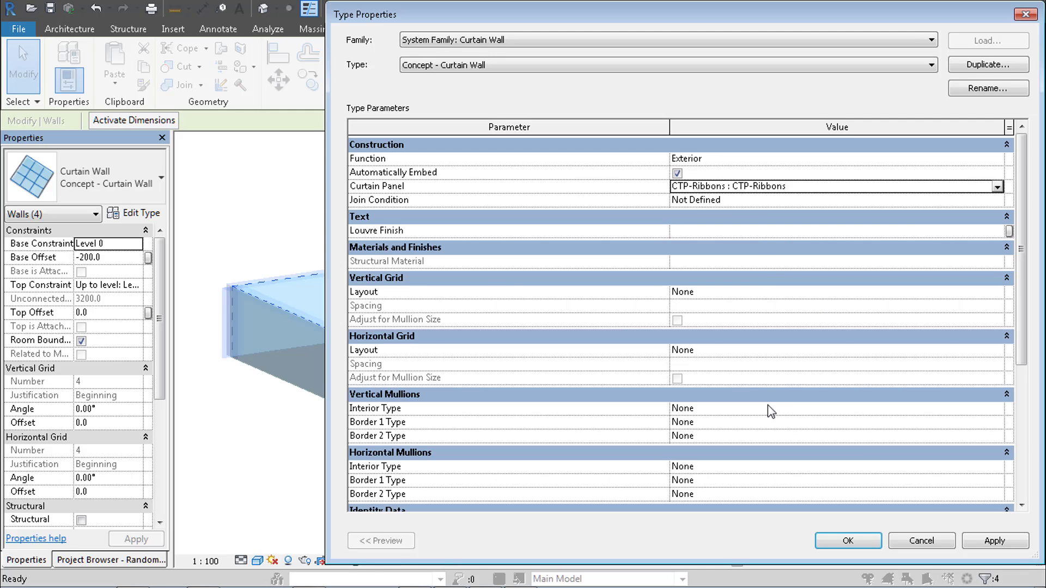
{"action": "left_click", "coordinate": [982, 294]}
{"action": "left_click", "coordinate": [997, 294]}
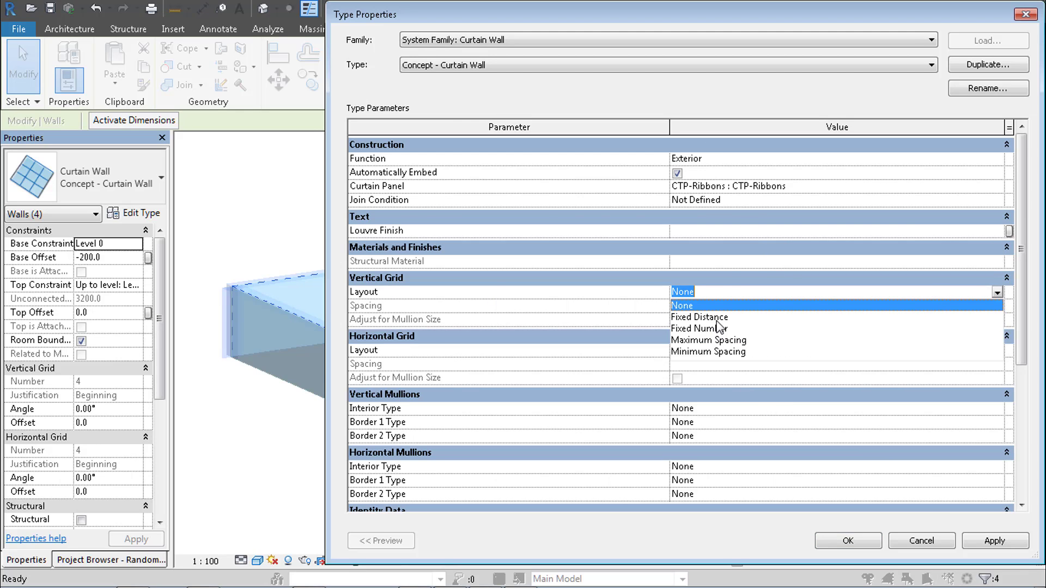
{"action": "left_click", "coordinate": [721, 339]}
{"action": "left_click", "coordinate": [729, 308]}
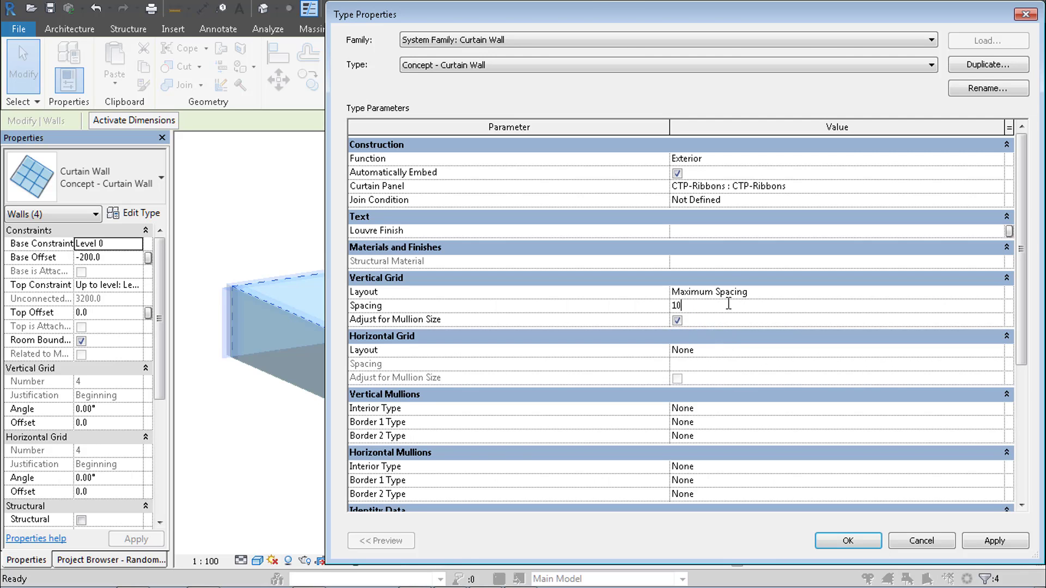
{"action": "key", "text": "Return"}
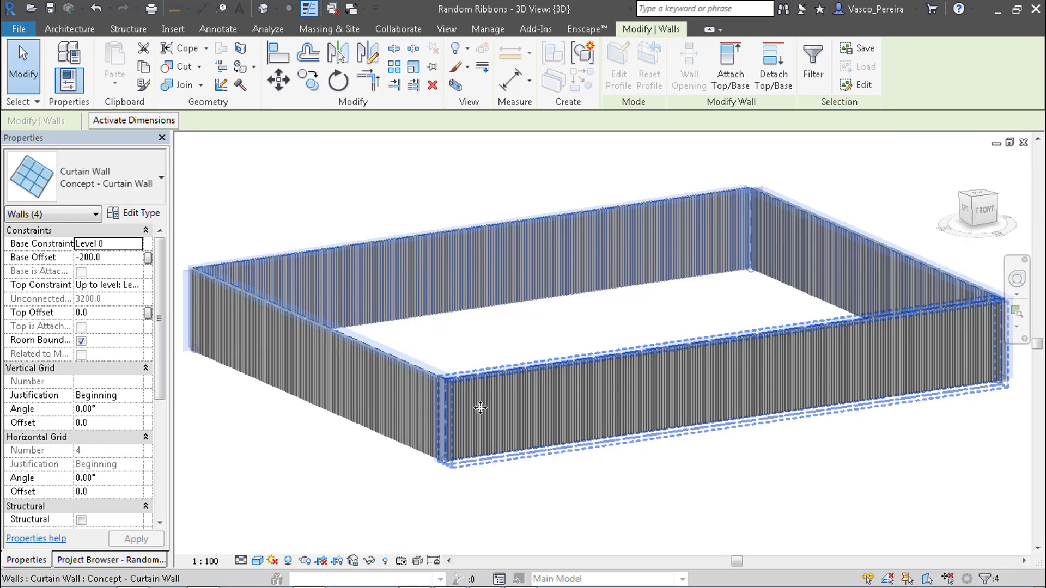
- Select a CTP-Ribbons panel on the long wall and pan the 3D view along it
{"action": "scroll", "coordinate": [474, 380], "scroll_direction": "up", "scroll_amount": 5}
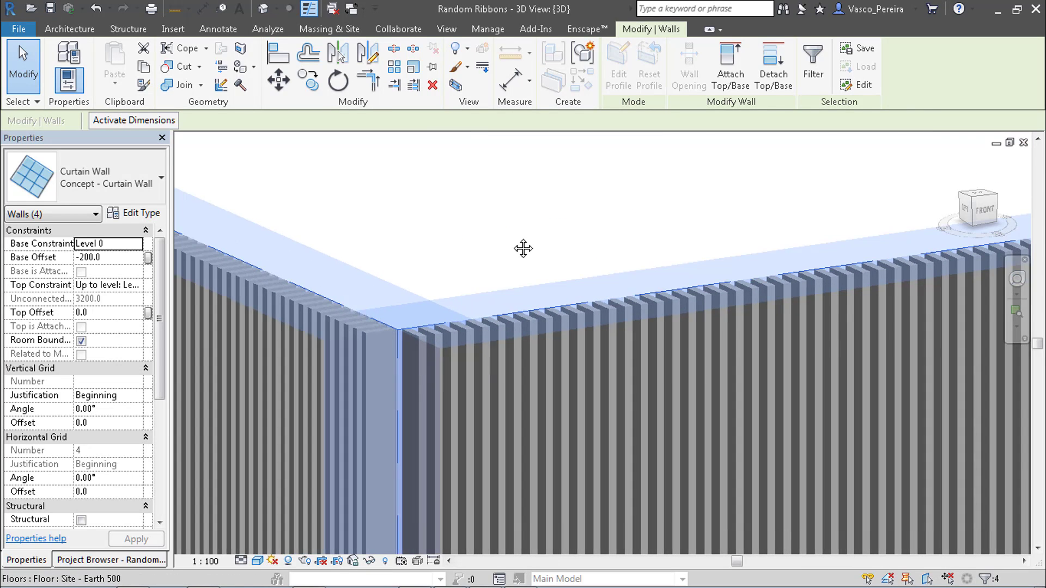
{"action": "scroll", "coordinate": [516, 242], "scroll_direction": "down", "scroll_amount": 1}
{"action": "left_click", "coordinate": [509, 240]}
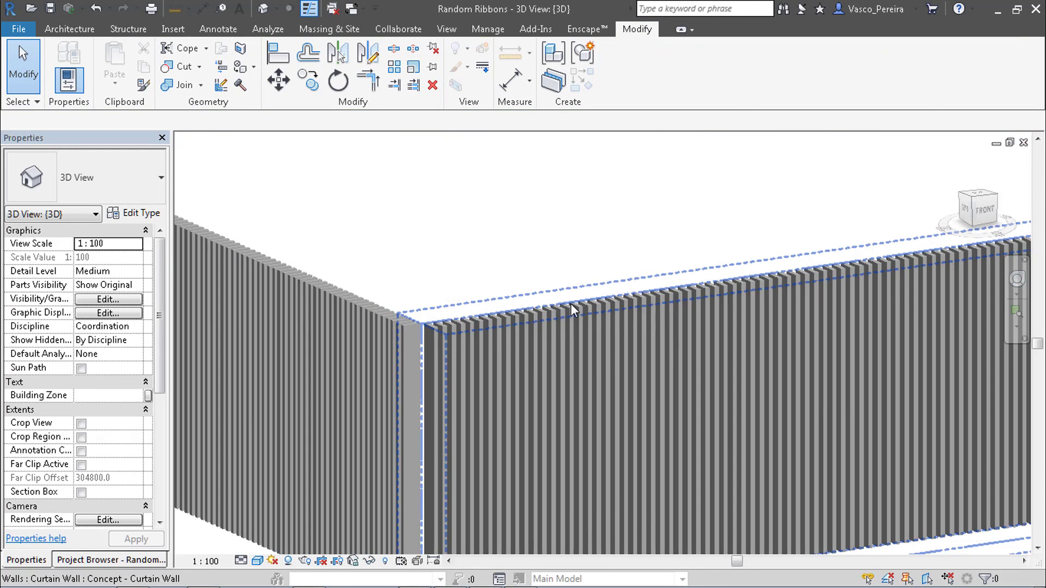
{"action": "left_click", "coordinate": [550, 336]}
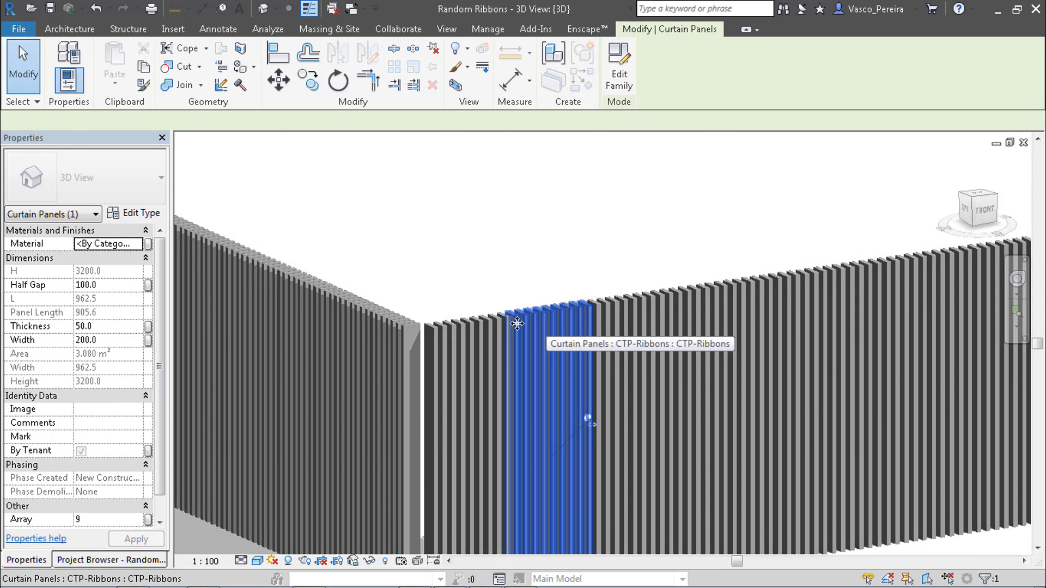
{"action": "scroll", "coordinate": [512, 325], "scroll_direction": "up", "scroll_amount": 4}
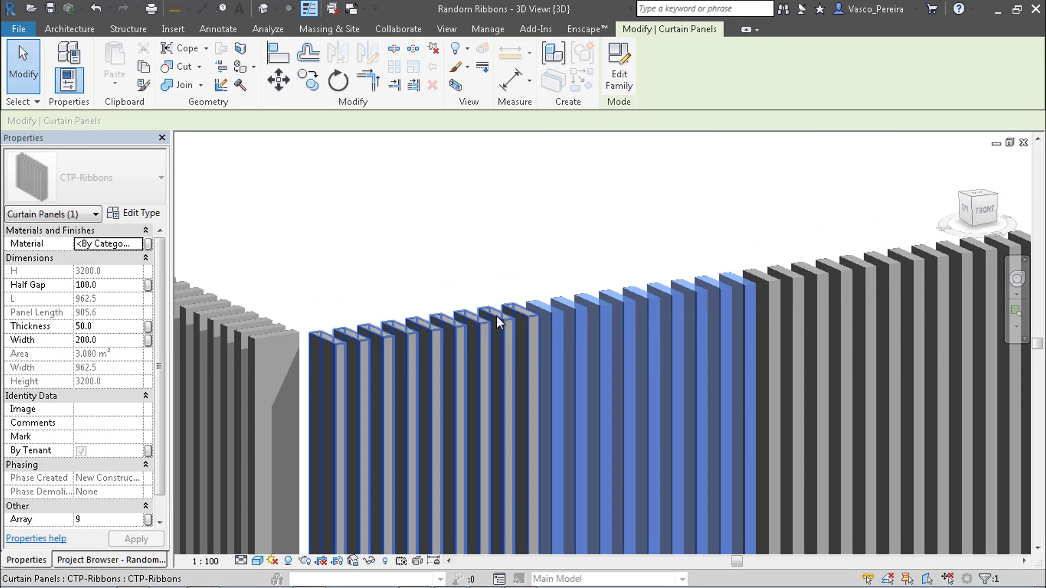
{"action": "left_click", "coordinate": [498, 322]}
{"action": "scroll", "coordinate": [820, 286], "scroll_direction": "down", "scroll_amount": 6}
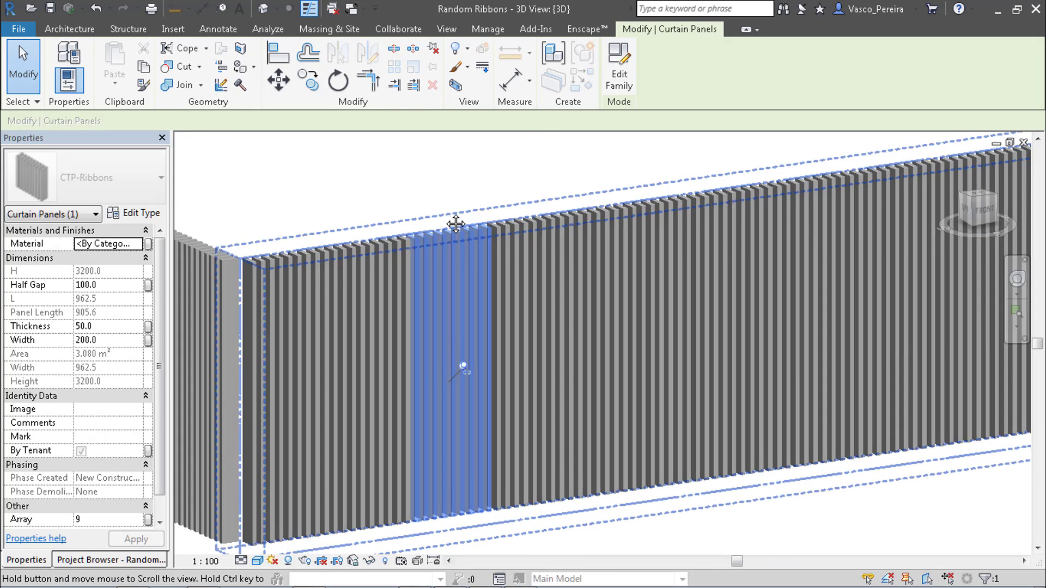
{"action": "middle_click_drag", "start_coordinate": [456, 223], "coordinate": [384, 240]}
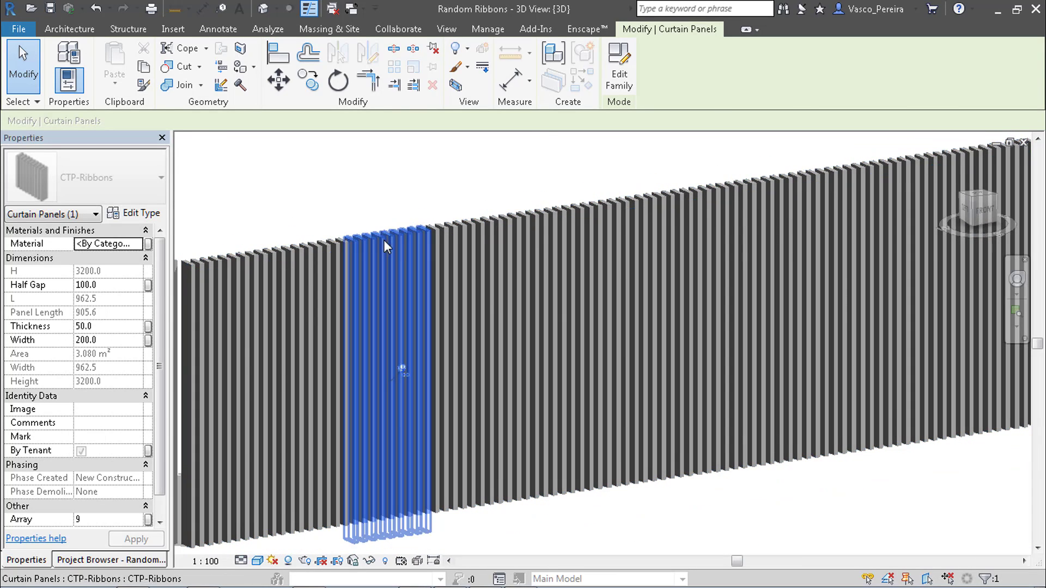
- Set Array to 2 on five selected CTP-Ribbons panels
{"action": "left_click", "coordinate": [538, 263], "text": "ctrl"}
{"action": "left_click", "coordinate": [747, 211], "text": "ctrl"}
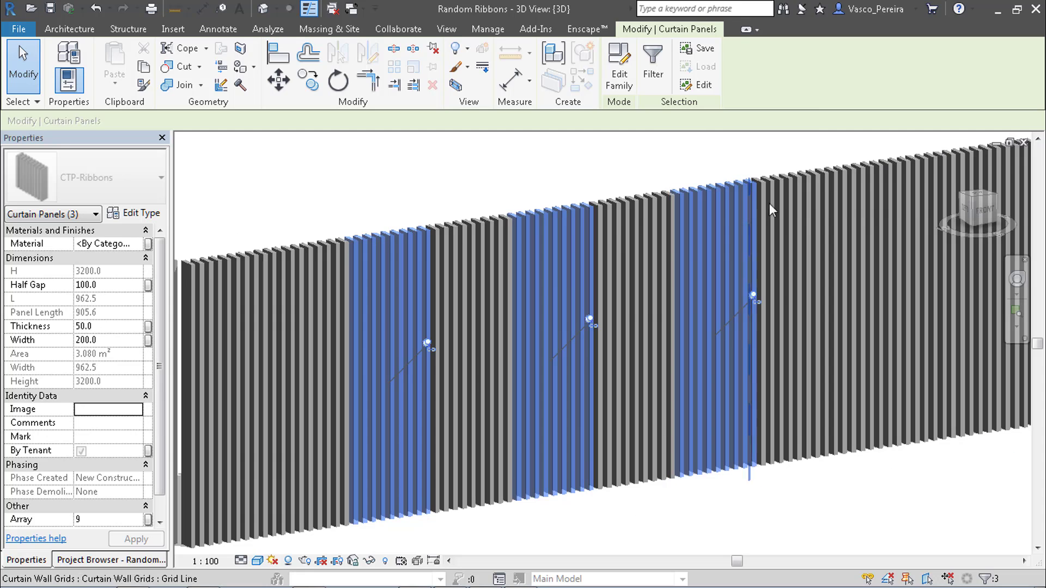
{"action": "left_click", "coordinate": [788, 203], "text": "ctrl"}
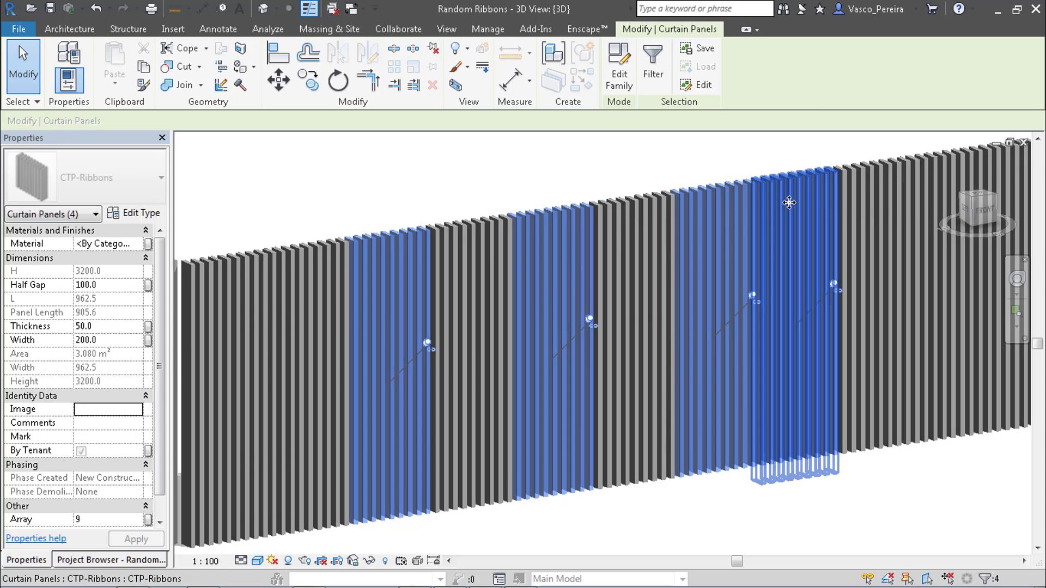
{"action": "left_click", "coordinate": [845, 202], "text": "ctrl"}
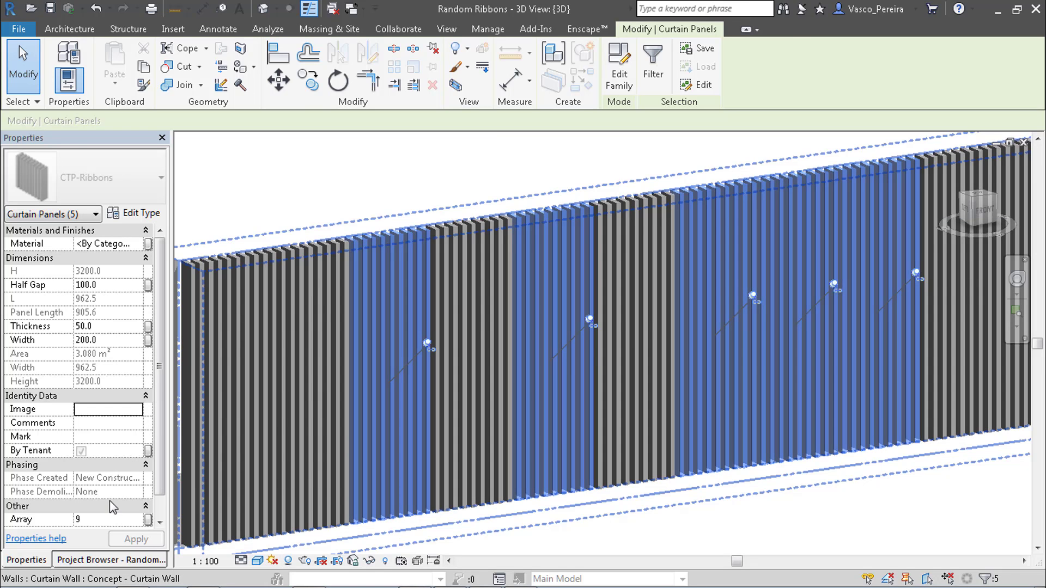
{"action": "left_click", "coordinate": [106, 519]}
{"action": "type", "text": "2"}
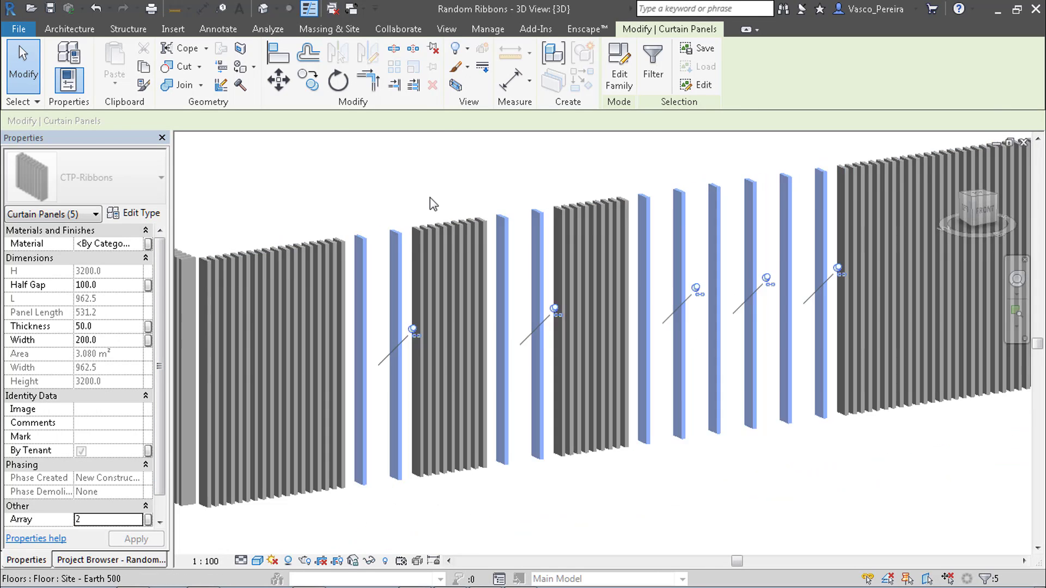
{"action": "left_click", "coordinate": [494, 194]}
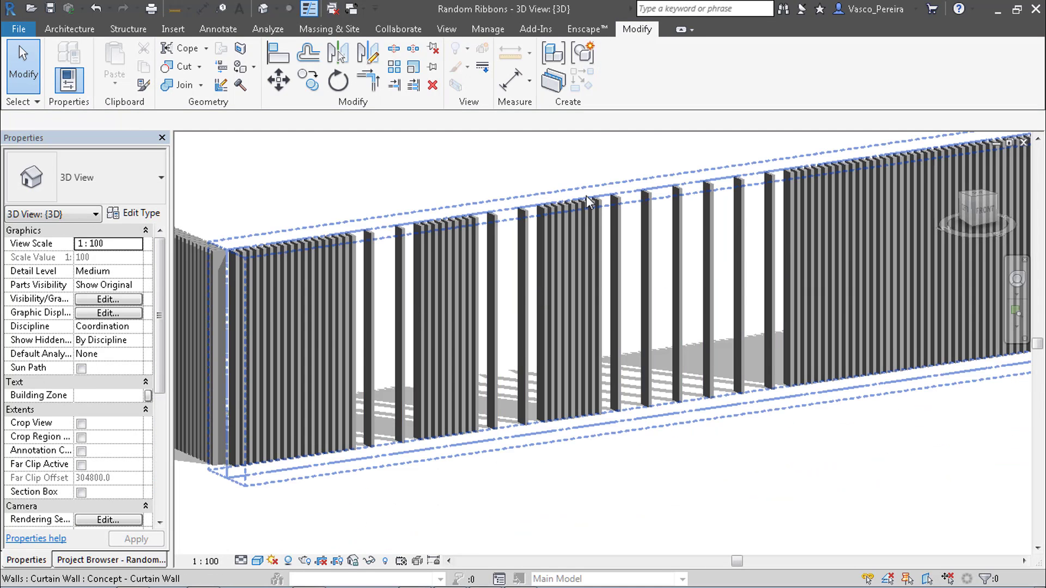
- Set another panel further along the wall to Array 2, after trying 4 and 9
{"action": "middle_click_drag", "start_coordinate": [677, 252], "coordinate": [459, 282]}
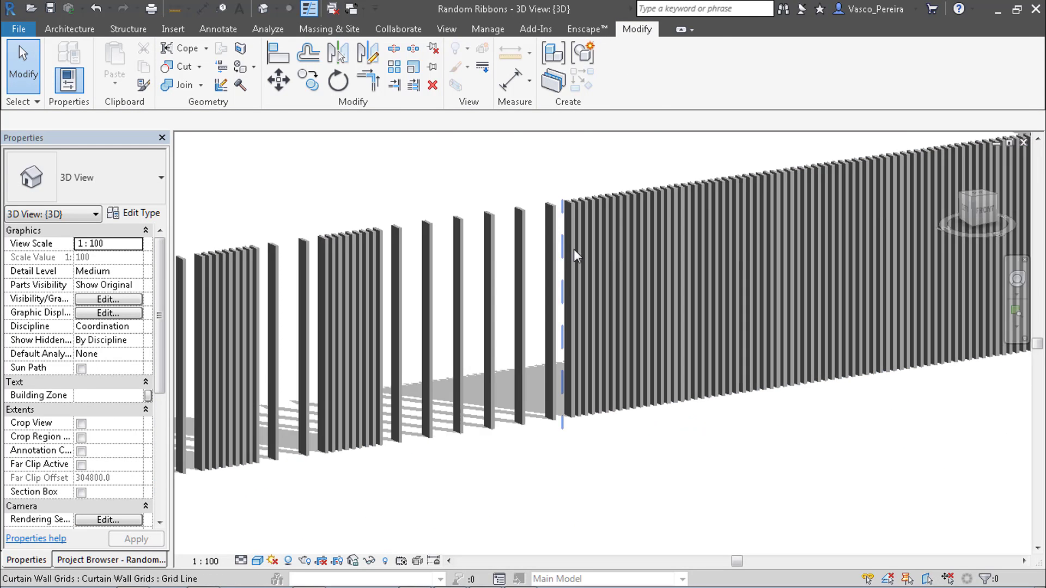
{"action": "left_click", "coordinate": [719, 283]}
{"action": "key", "text": "Return"}
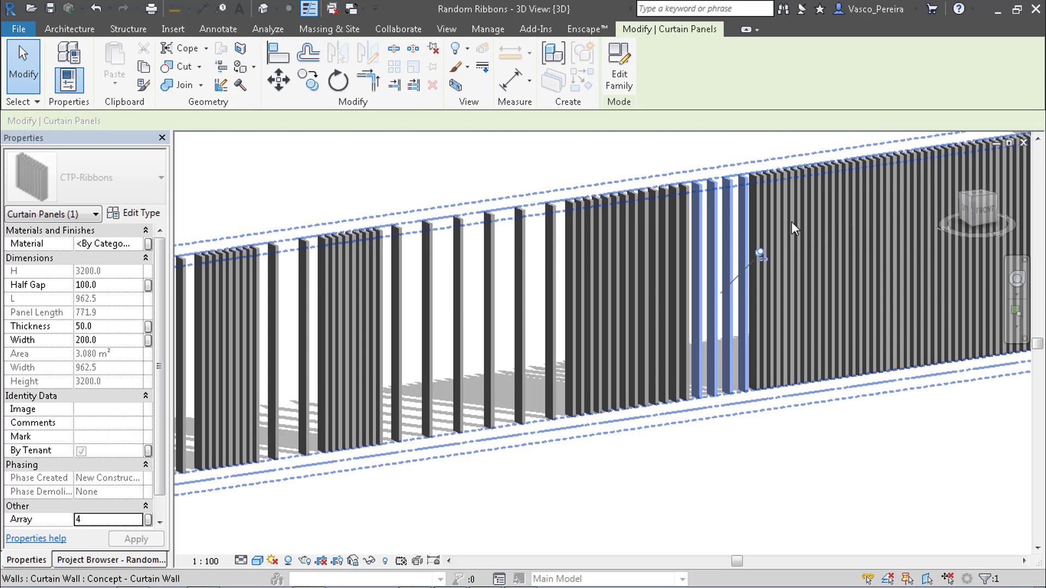
{"action": "type", "text": "9"}
{"action": "key", "text": "Return"}
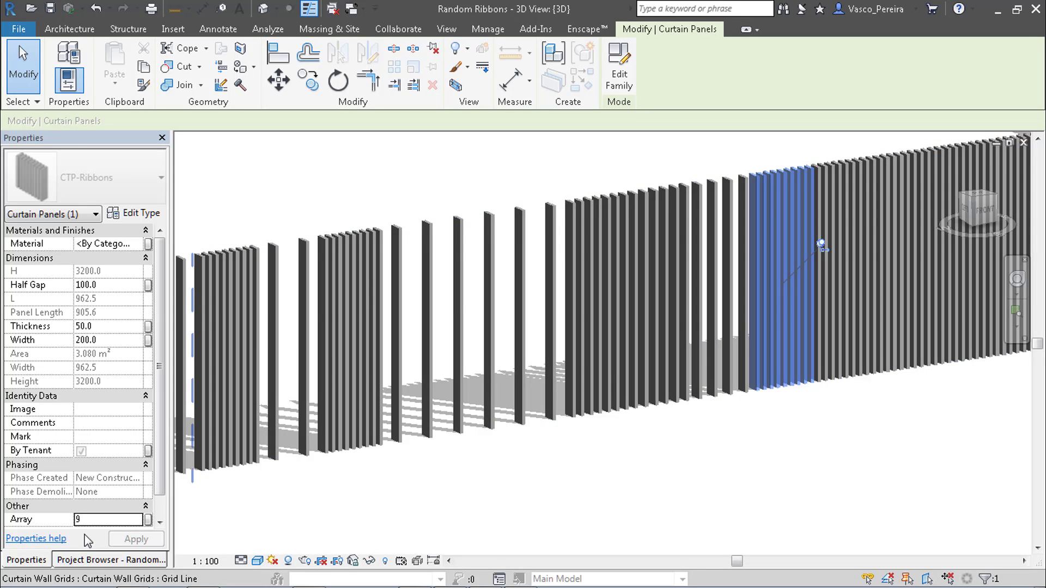
{"action": "left_click", "coordinate": [102, 521]}
{"action": "type", "text": "2"}
{"action": "key", "text": "Return"}
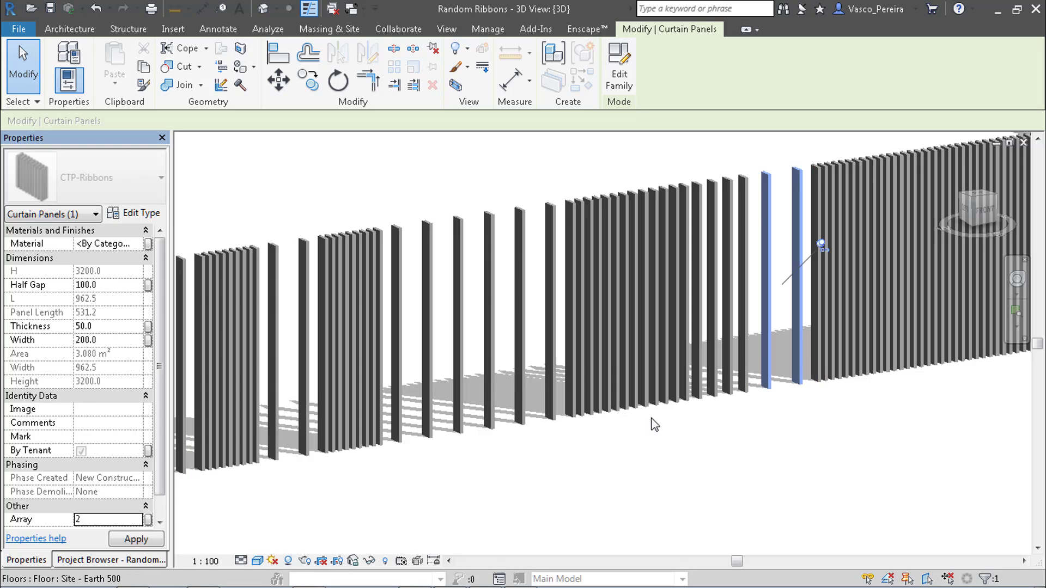
{"action": "key", "text": "Escape"}
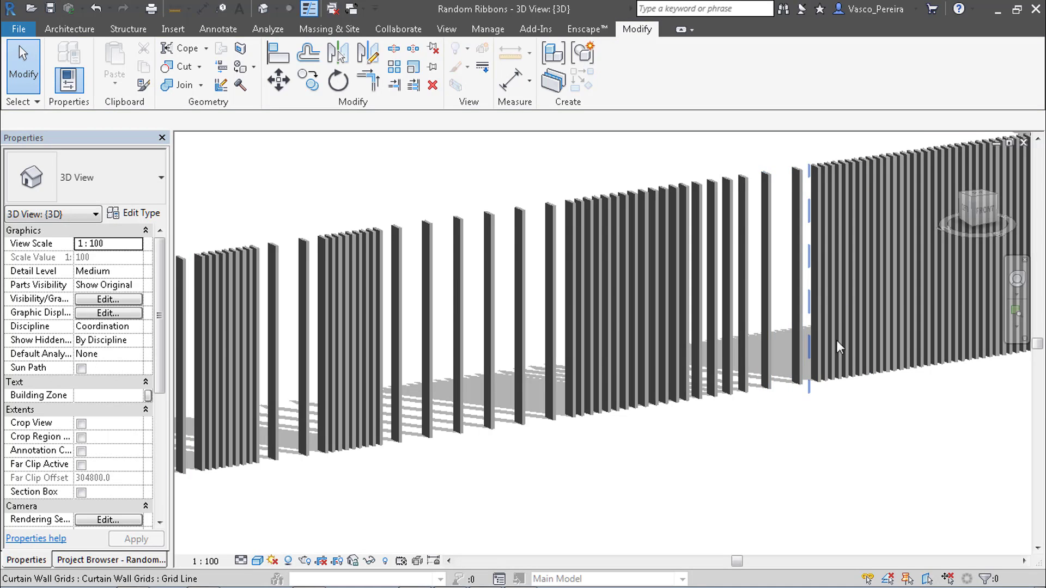
{"action": "scroll", "coordinate": [828, 437], "scroll_direction": "down", "scroll_amount": 3}
{"action": "middle_click_drag", "start_coordinate": [829, 436], "coordinate": [809, 335], "text": "shift"}
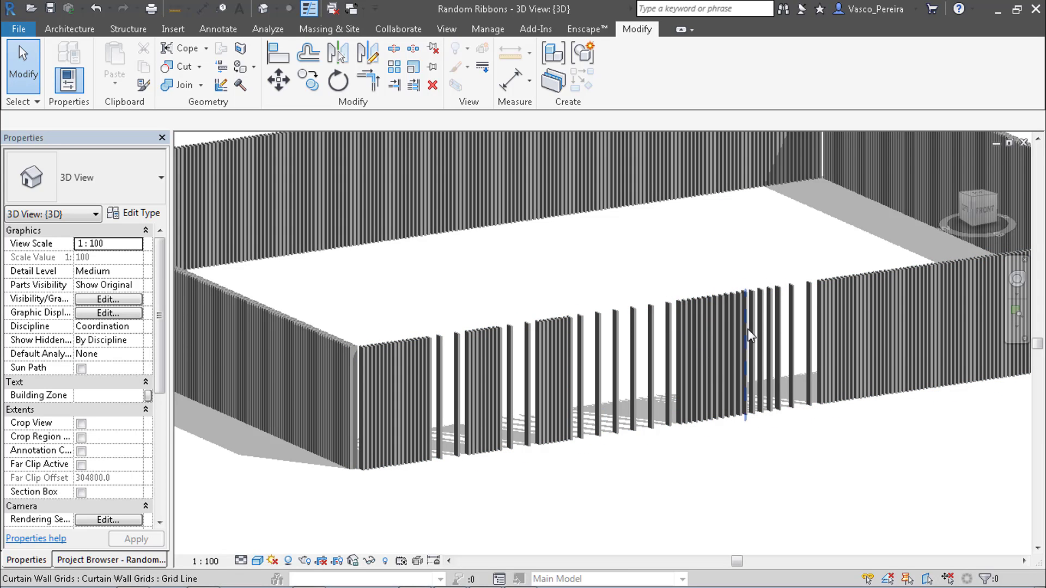
{"action": "middle_click_drag", "start_coordinate": [802, 327], "coordinate": [751, 228]}
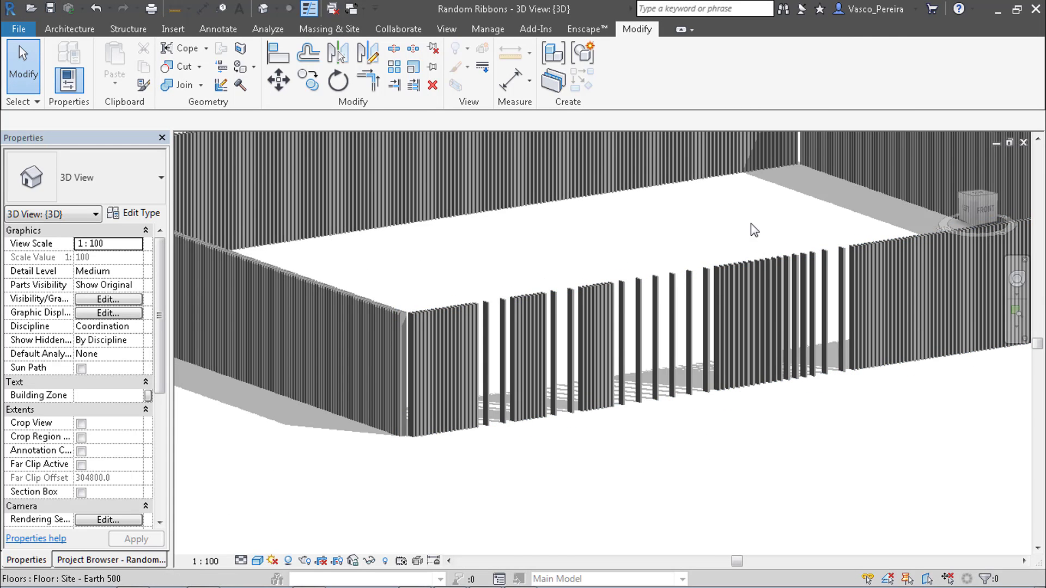
{"action": "scroll", "coordinate": [749, 232], "scroll_direction": "up", "scroll_amount": 3}
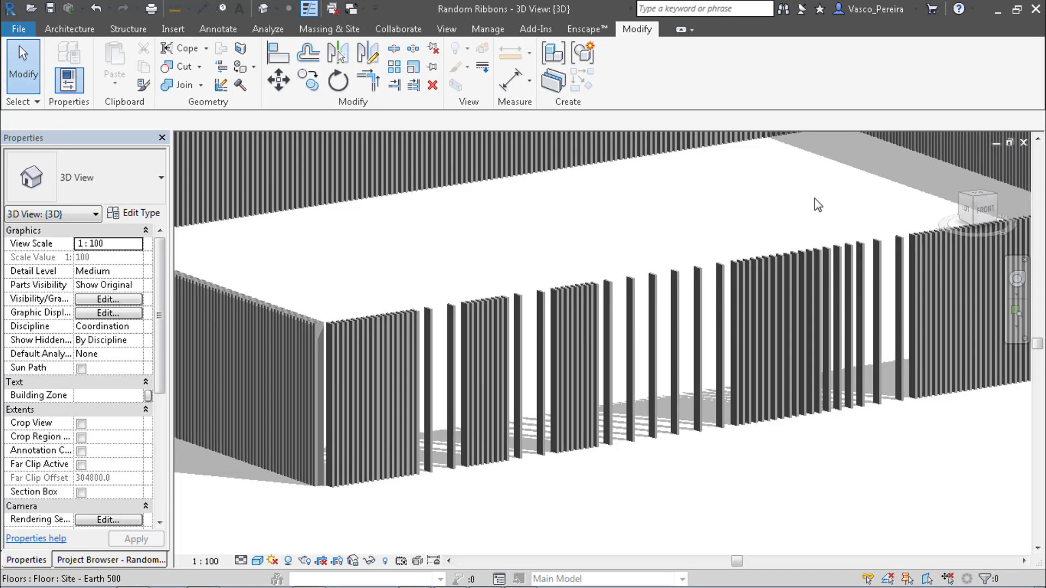
{"action": "scroll", "coordinate": [815, 198], "scroll_direction": "down", "scroll_amount": 6}
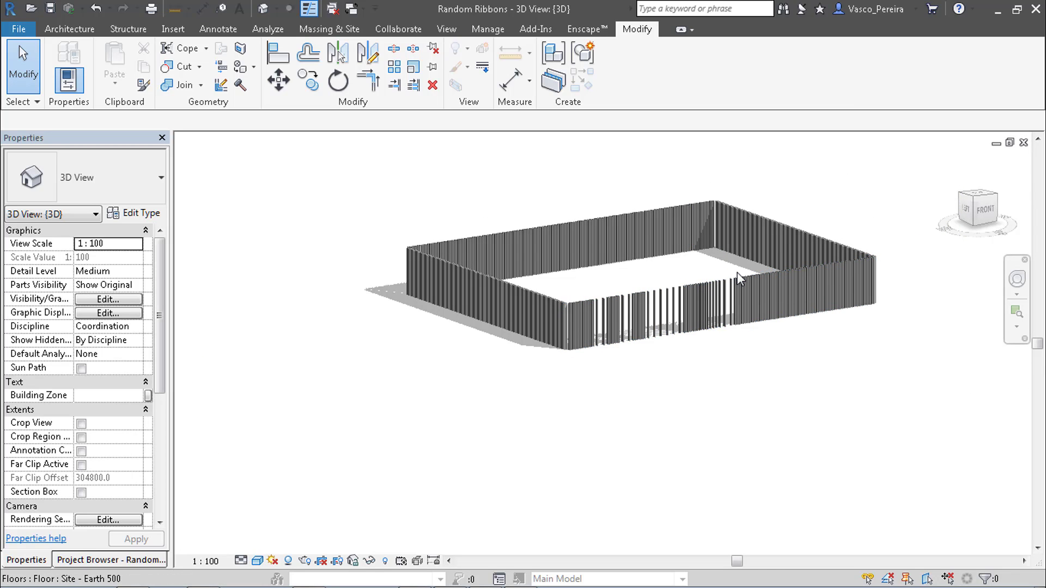
{"action": "scroll", "coordinate": [708, 246], "scroll_direction": "down", "scroll_amount": 4}
{"action": "middle_click_drag", "start_coordinate": [616, 231], "coordinate": [682, 249]}
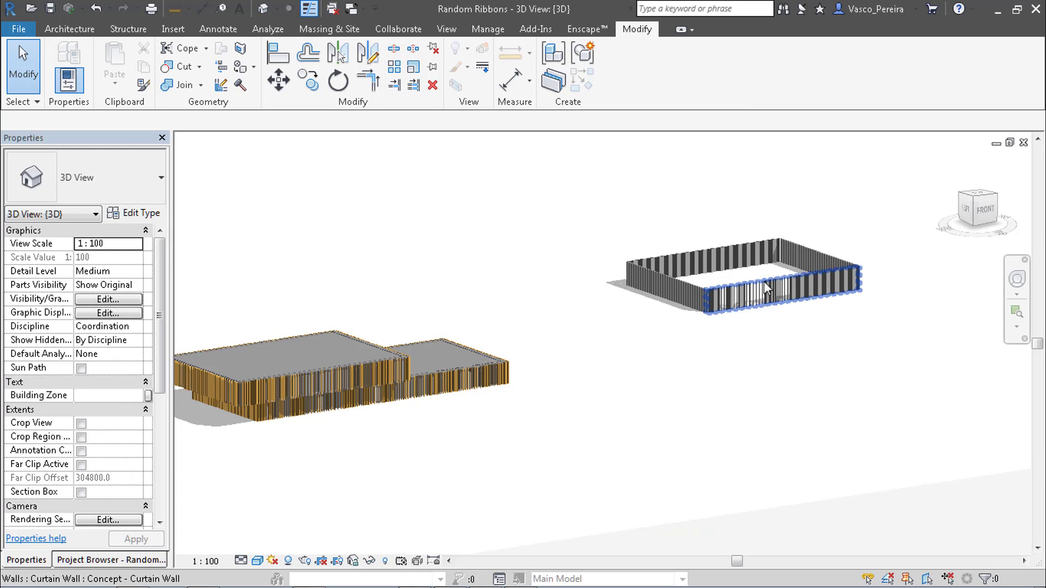
{"action": "middle_click_drag", "start_coordinate": [567, 351], "coordinate": [582, 350]}
{"action": "scroll", "coordinate": [304, 306], "scroll_direction": "up", "scroll_amount": 5}
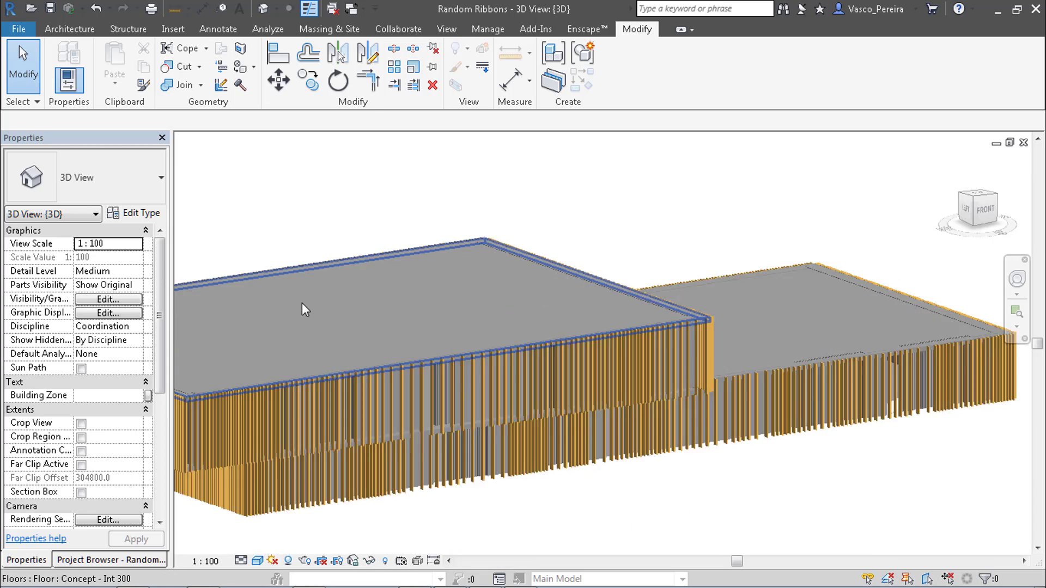
{"action": "scroll", "coordinate": [492, 301], "scroll_direction": "up", "scroll_amount": 1}
{"action": "middle_click_drag", "start_coordinate": [492, 302], "coordinate": [647, 422], "text": "shift"}
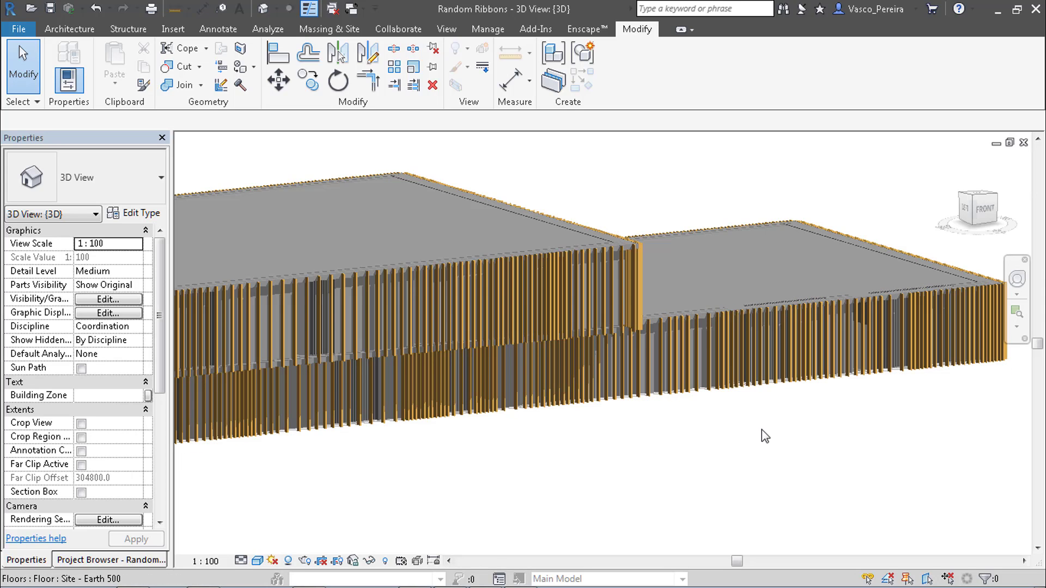
{"action": "middle_click_drag", "start_coordinate": [761, 430], "coordinate": [891, 417]}
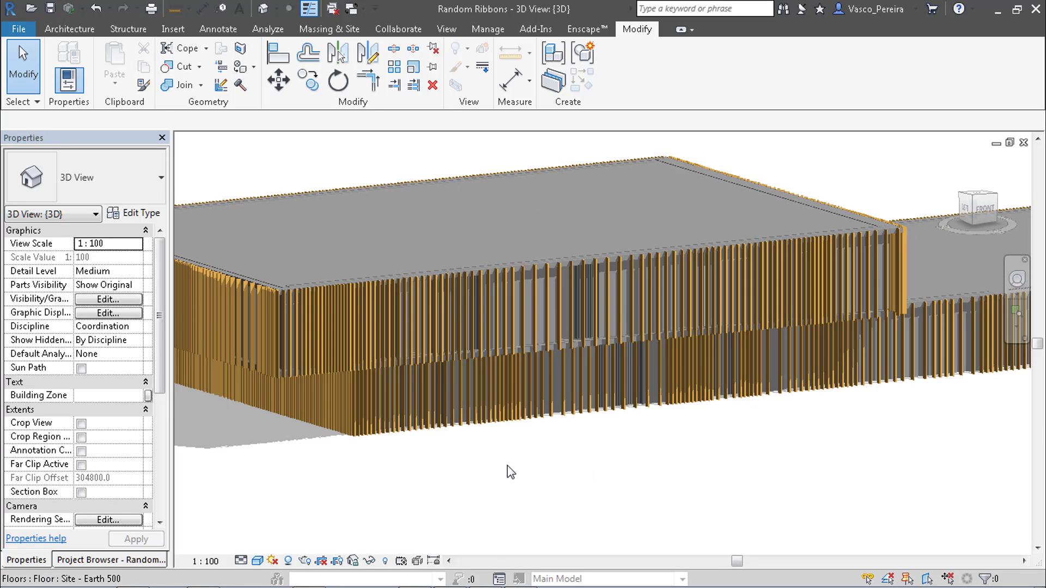
{"action": "middle_click_drag", "start_coordinate": [401, 483], "coordinate": [337, 489], "text": "shift"}
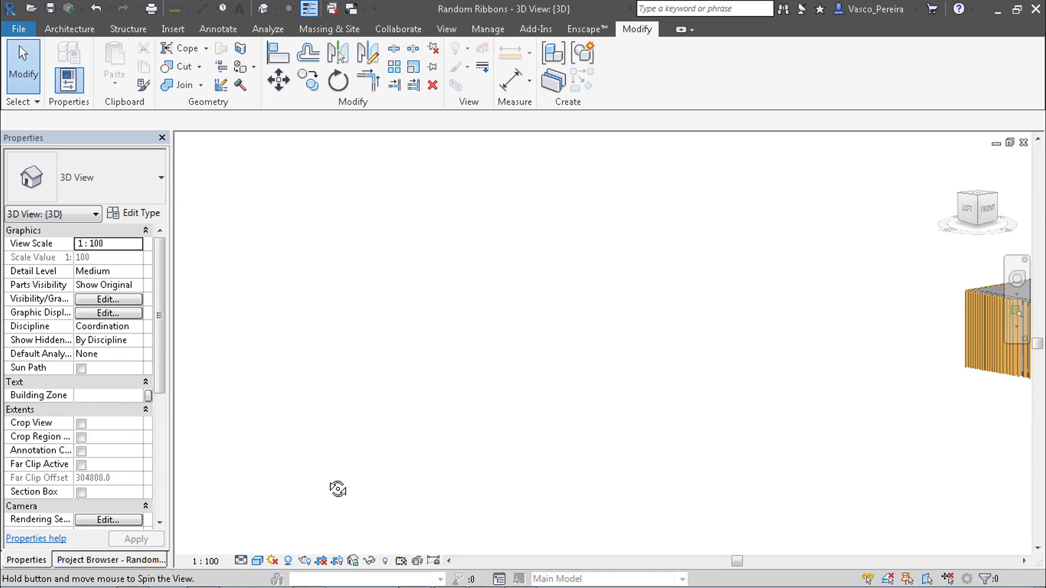
{"action": "middle_click_drag", "start_coordinate": [741, 367], "coordinate": [177, 356]}
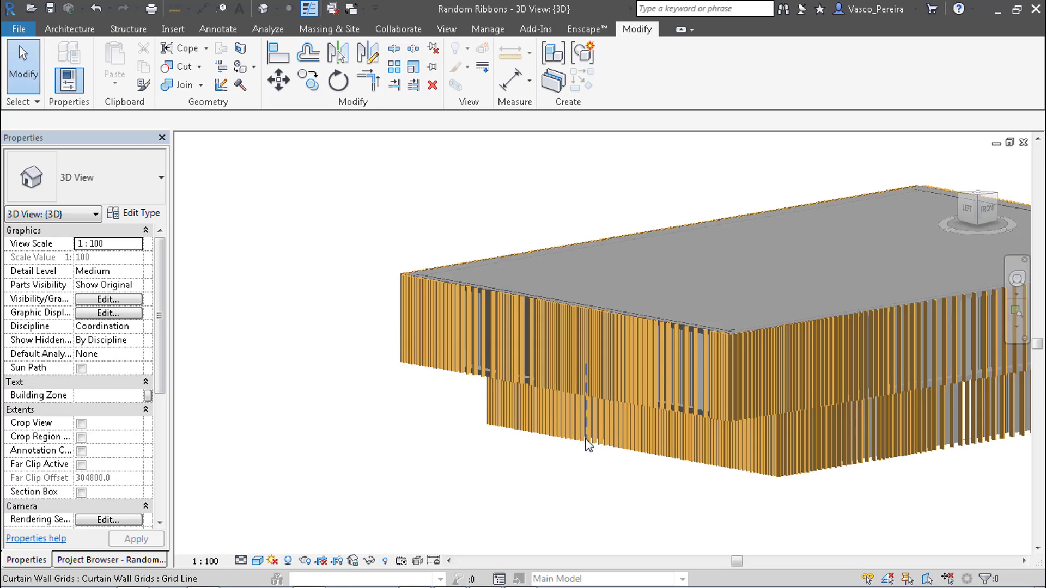
{"action": "left_click_drag", "start_coordinate": [533, 174], "coordinate": [354, 316]}
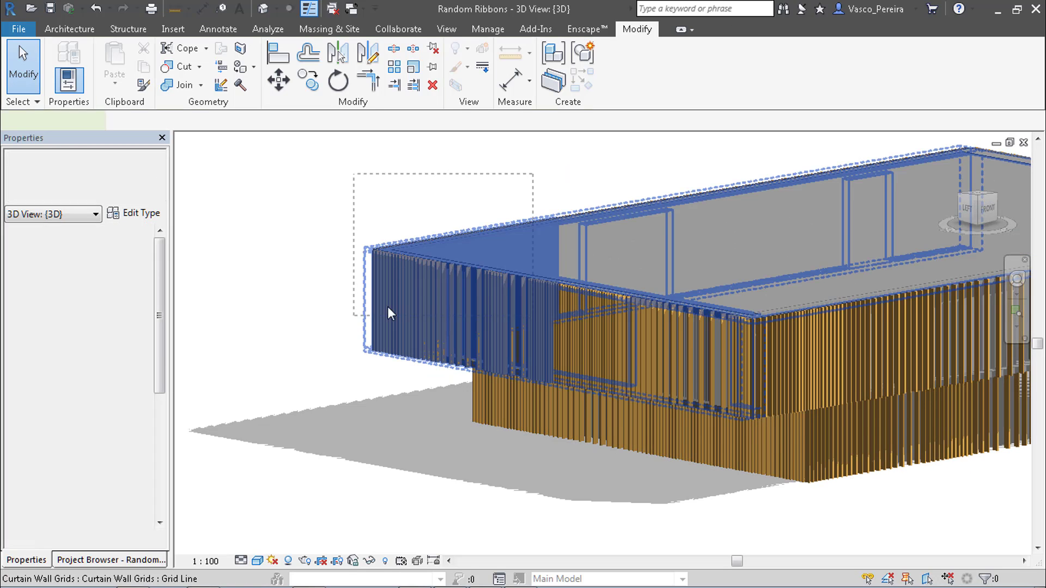
{"action": "key", "text": "Escape"}
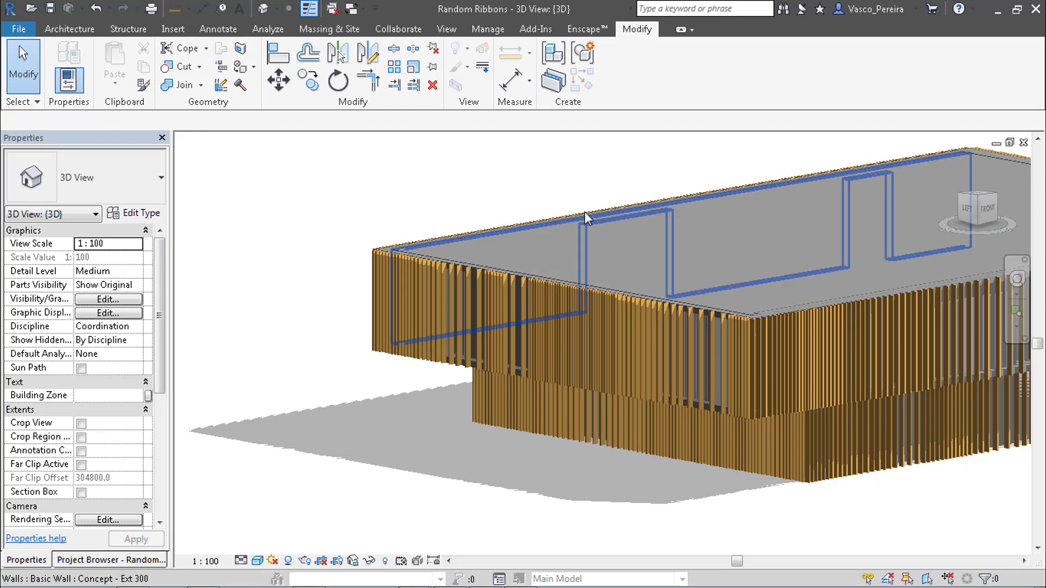
{"action": "middle_click_drag", "start_coordinate": [586, 218], "coordinate": [423, 228]}
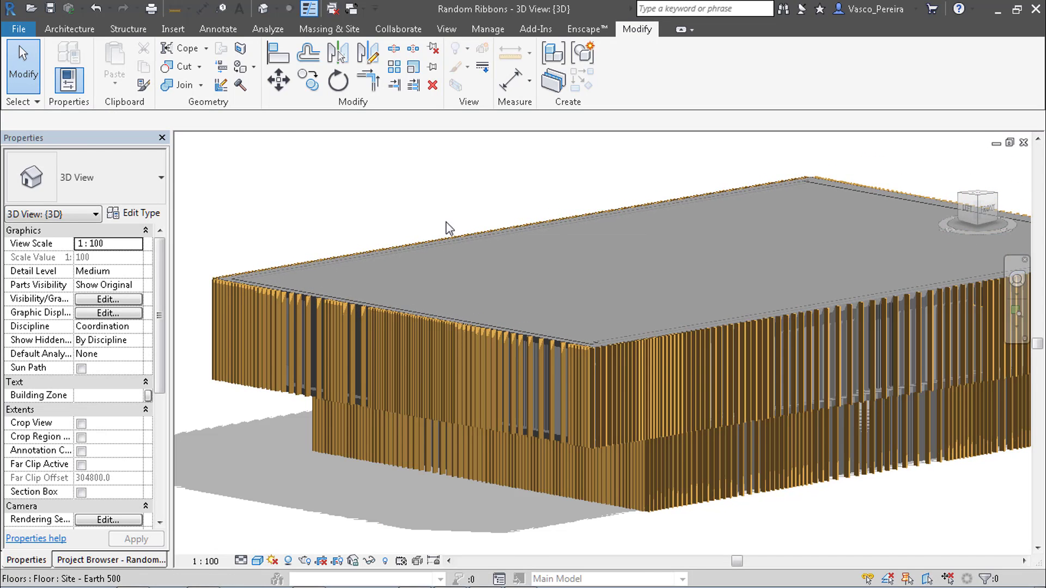